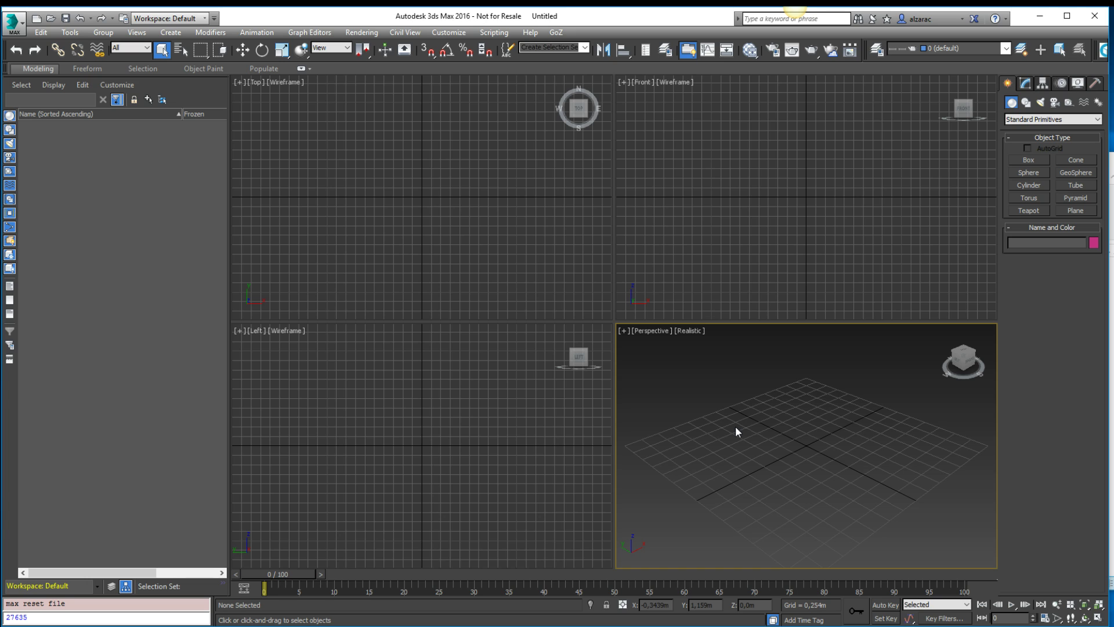
click(627, 191)
click(556, 220)
click(550, 354)
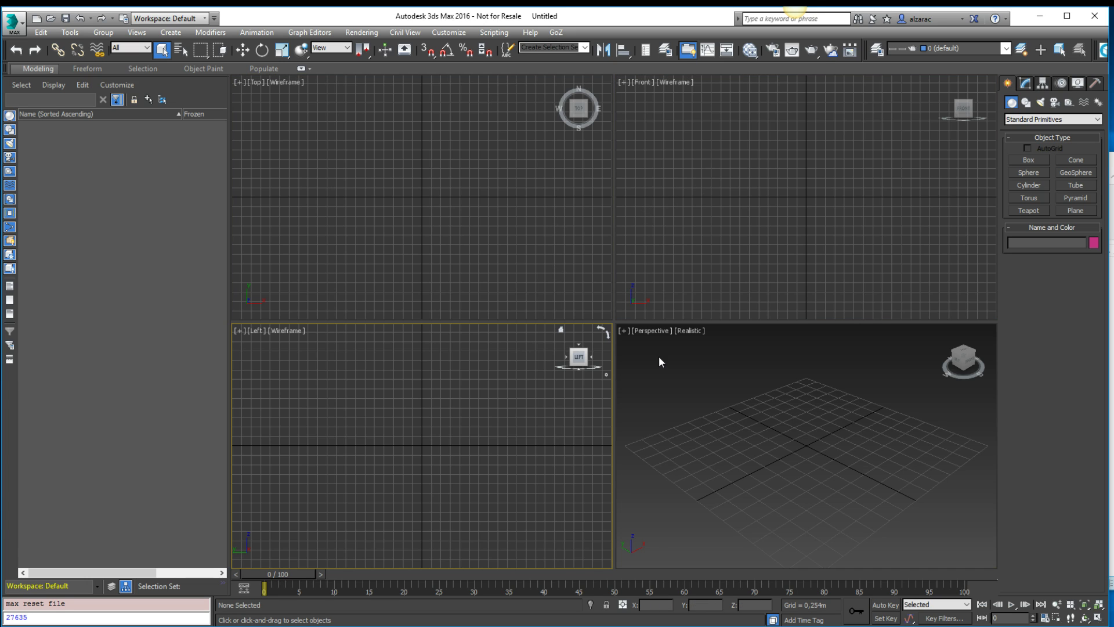
Start importing Planta_Terraza.dwg from the CADMAX folder into the empty scene.
click(17, 26)
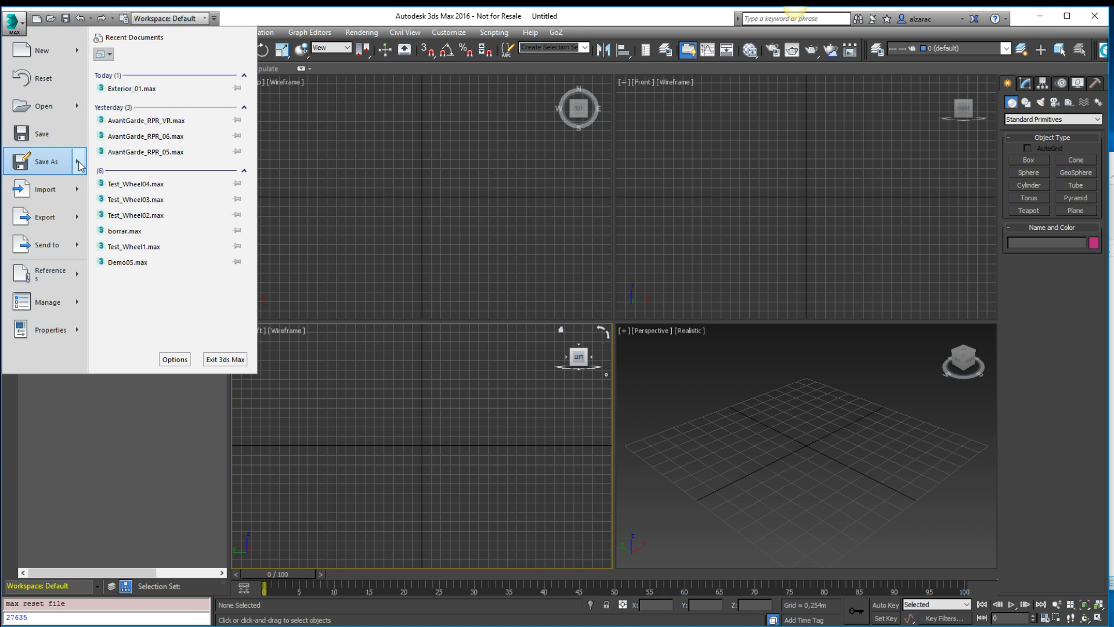
click(58, 185)
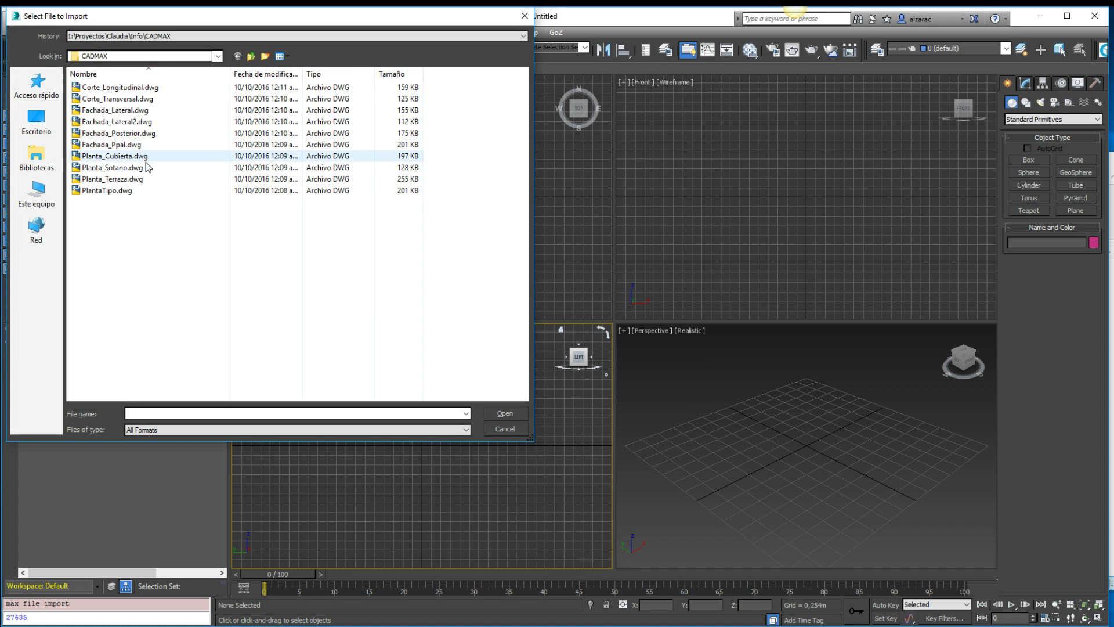
click(129, 180)
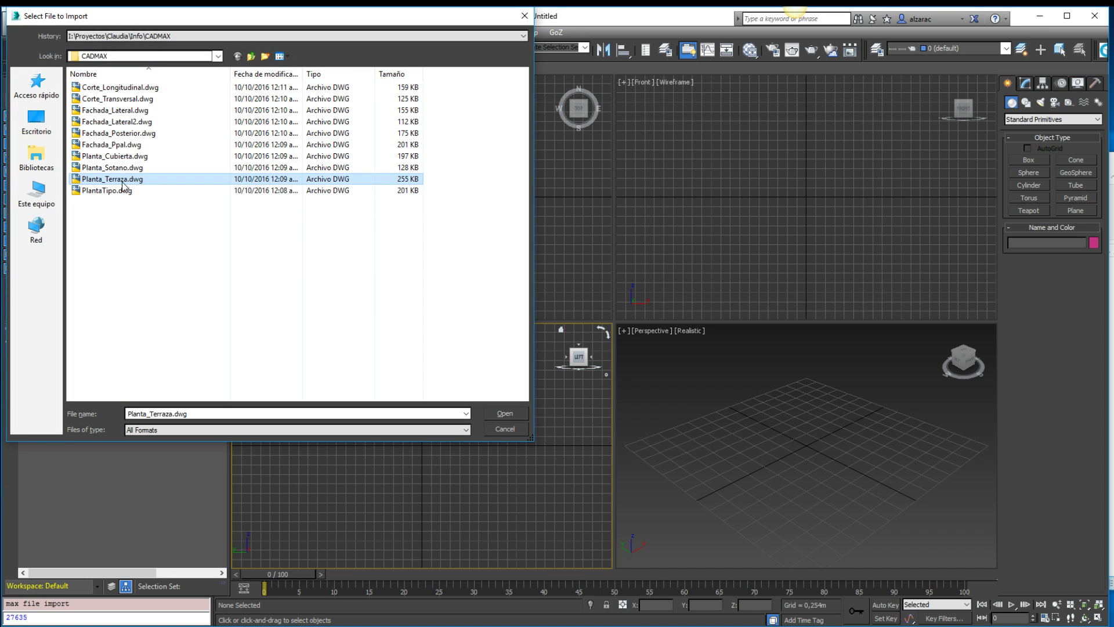
click(510, 413)
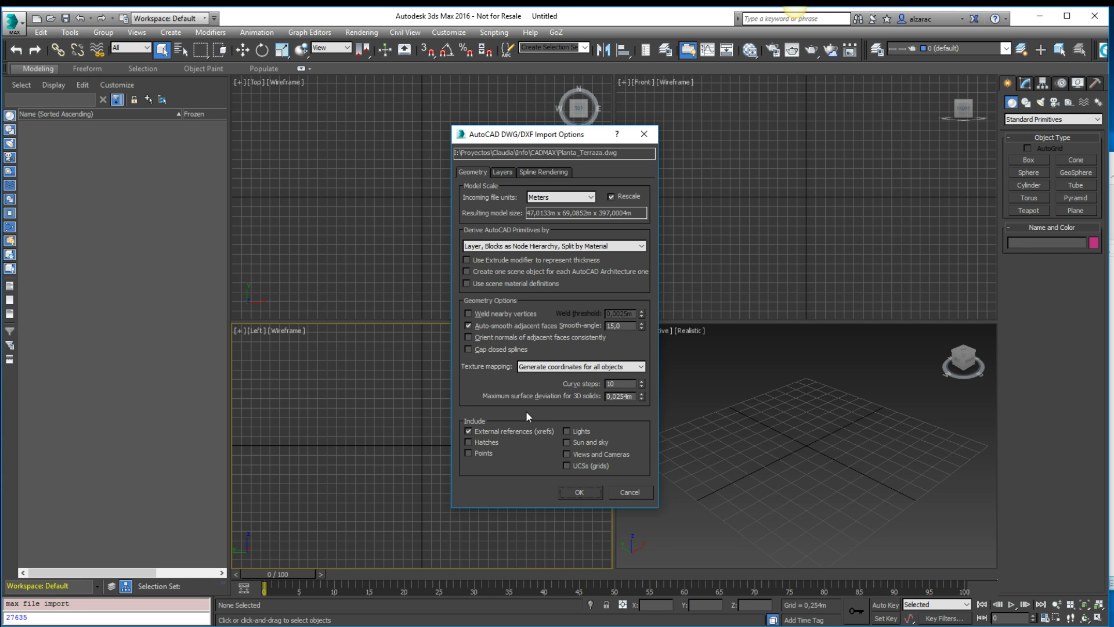
Review the drawing's layer list and geometry settings, and complete the import with Meters as the incoming file units.
click(501, 171)
drag(610, 230, 616, 192)
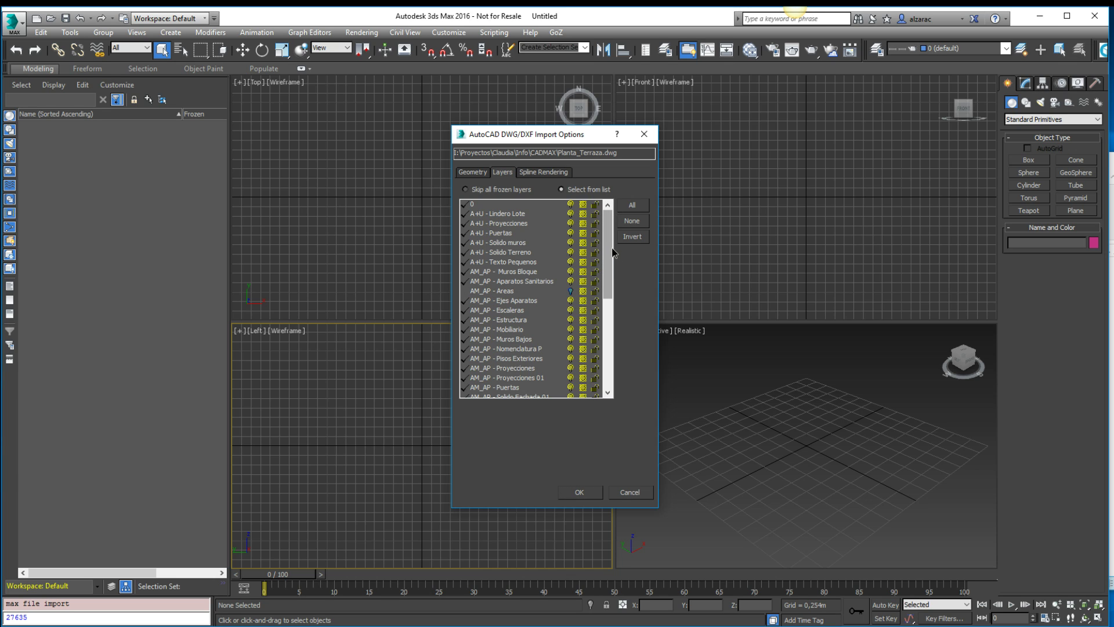
drag(614, 284, 608, 357)
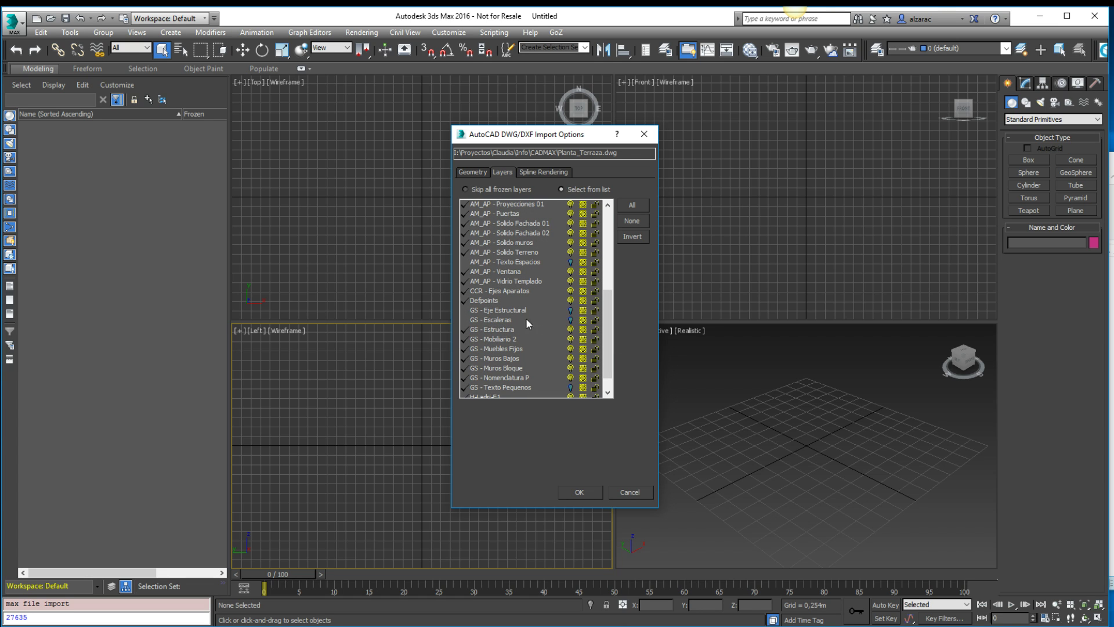
drag(608, 308, 601, 342)
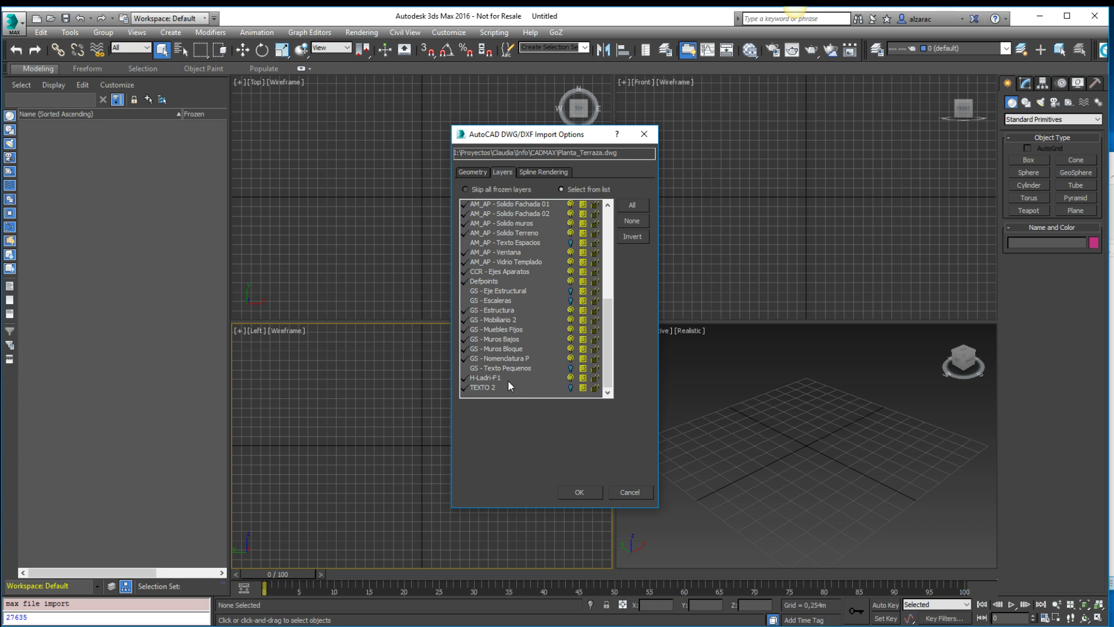
drag(607, 317, 471, 186)
click(473, 172)
click(503, 172)
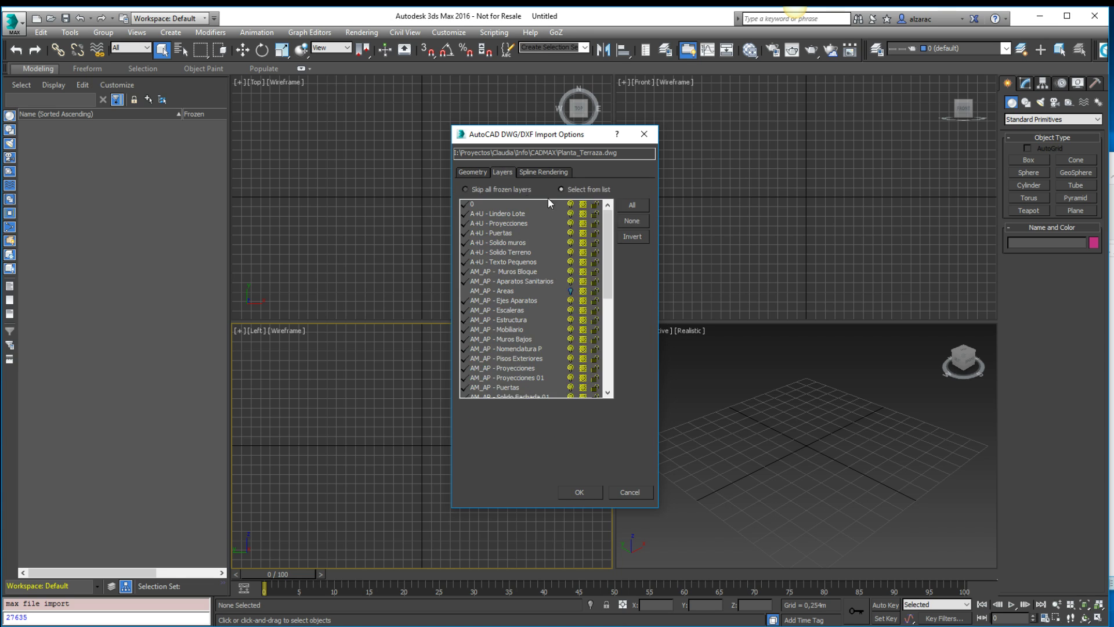
click(473, 172)
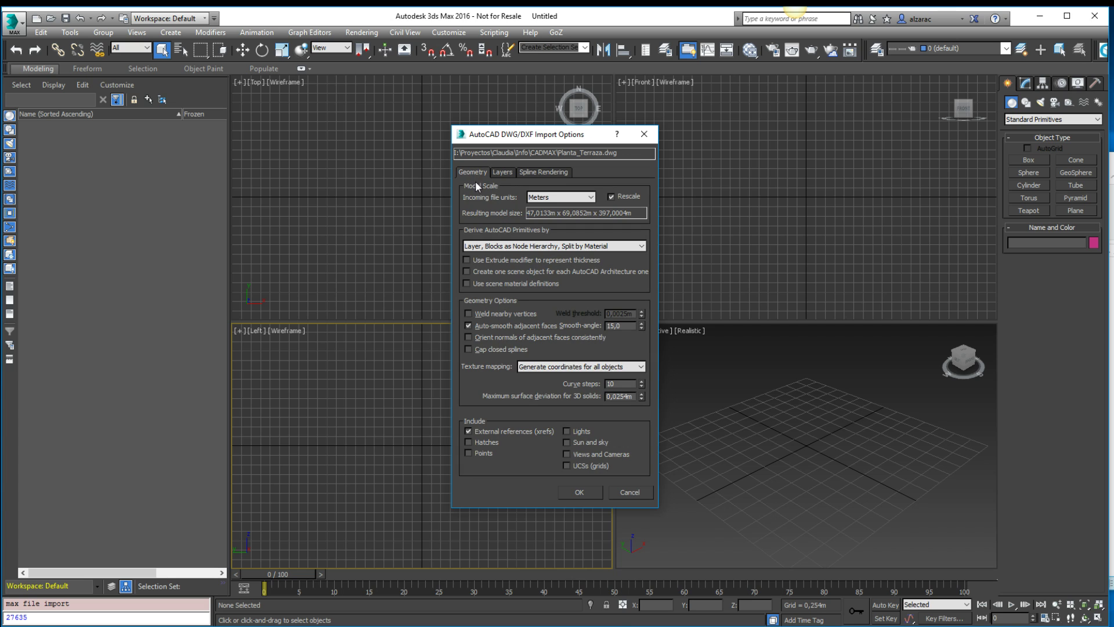
click(580, 491)
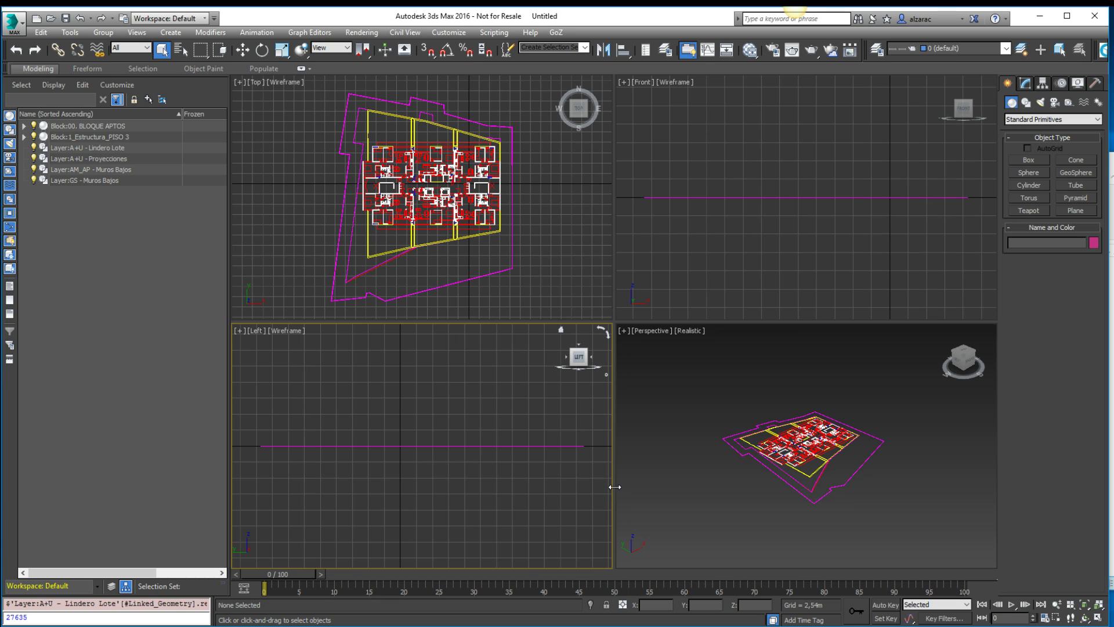
Maximize the Perspective viewport to show the imported floor plan alone.
click(746, 377)
key(alt+w)
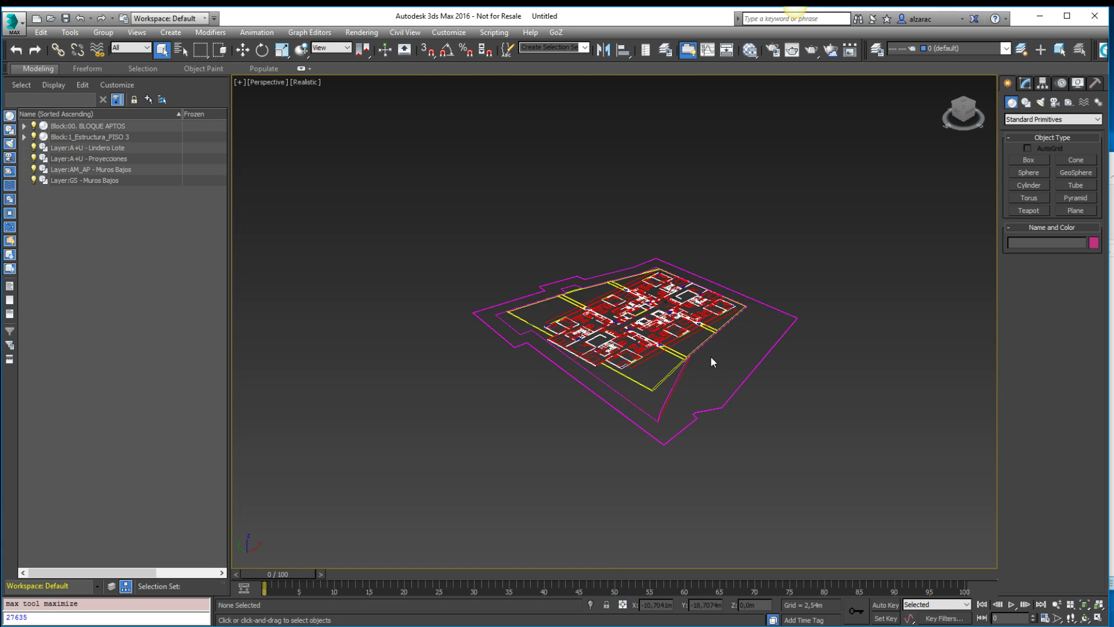
alt+middle_drag(710, 356, 779, 285)
Select all the imported plan entities and group them under the name FLoor_Plan.
drag(827, 209, 525, 415)
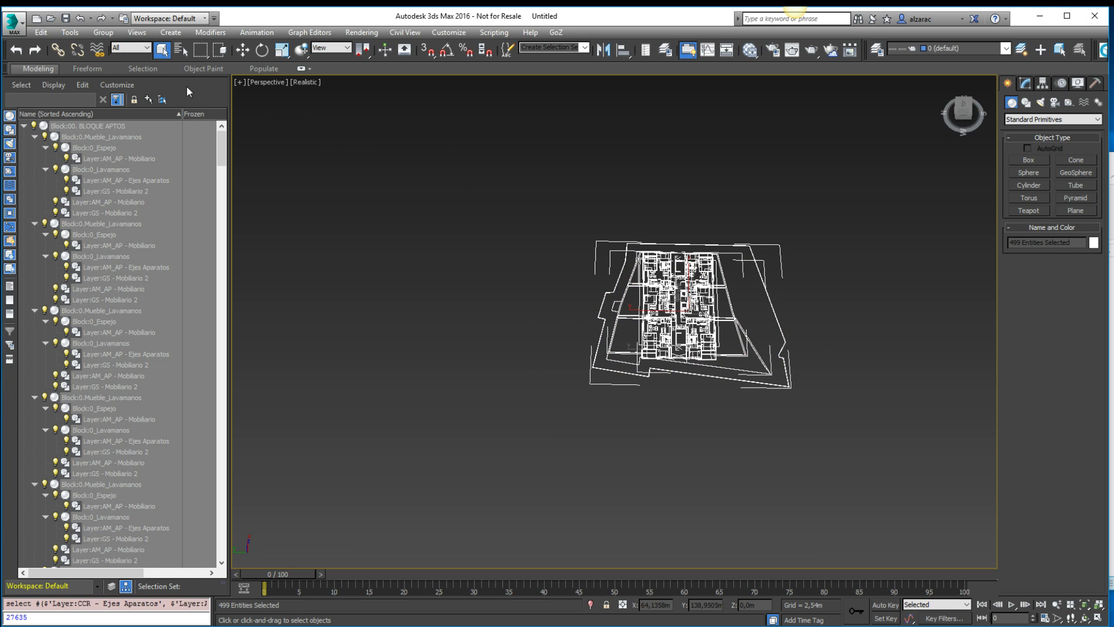
click(104, 33)
click(120, 45)
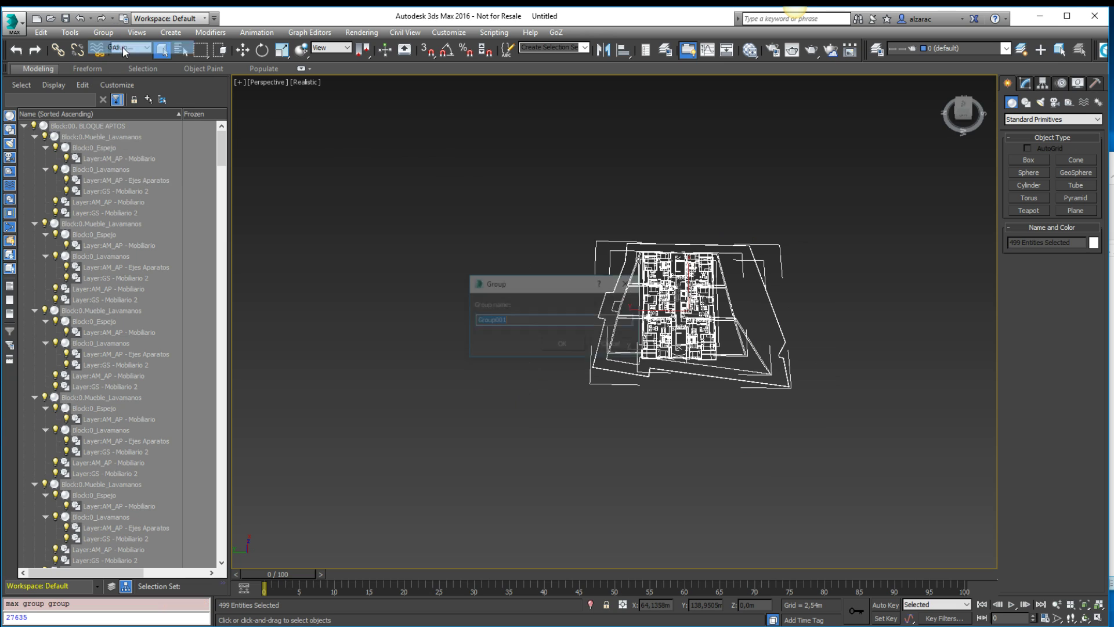
text(FLoor_Plan)
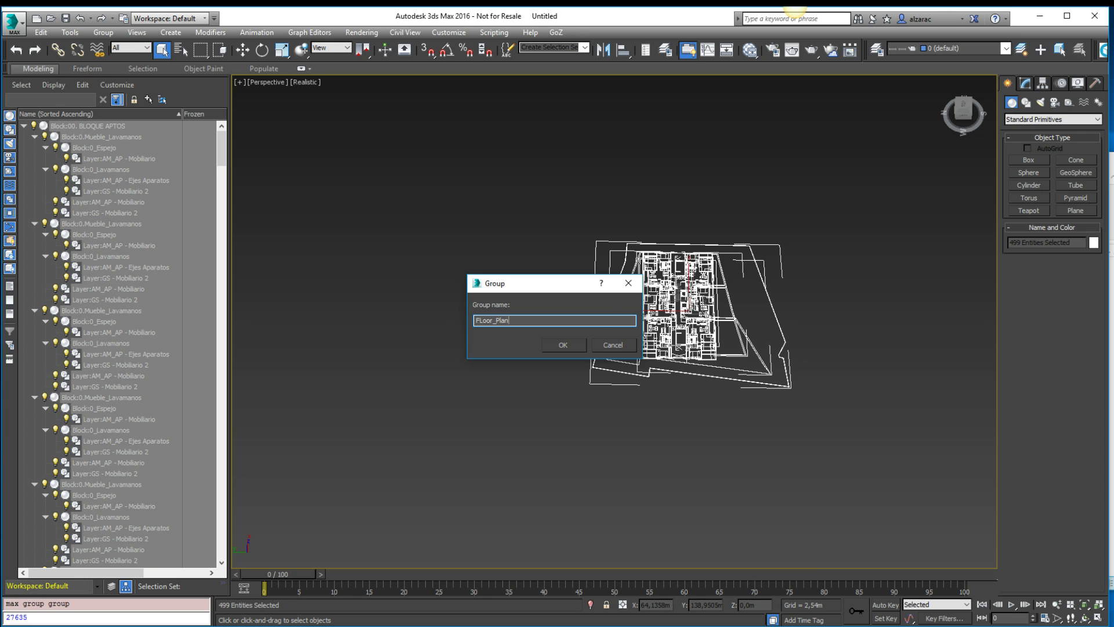
key(Return)
Delete the whole FLoor_Plan group from the scene.
key(w)
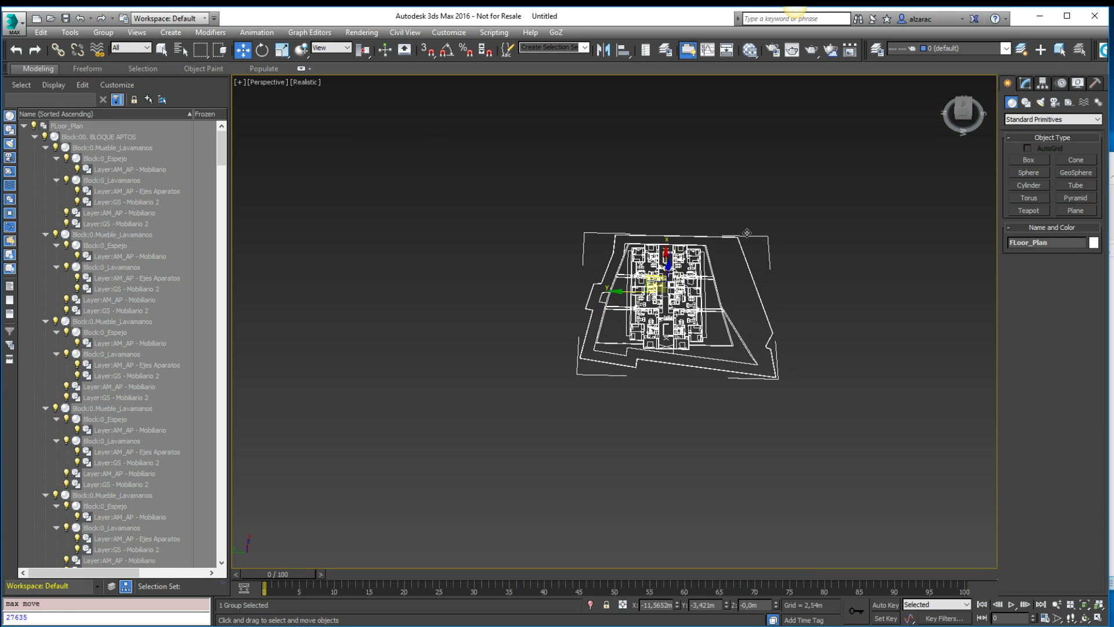
drag(747, 232, 711, 255)
alt+middle_drag(712, 255, 761, 226)
click(760, 226)
drag(807, 215, 679, 264)
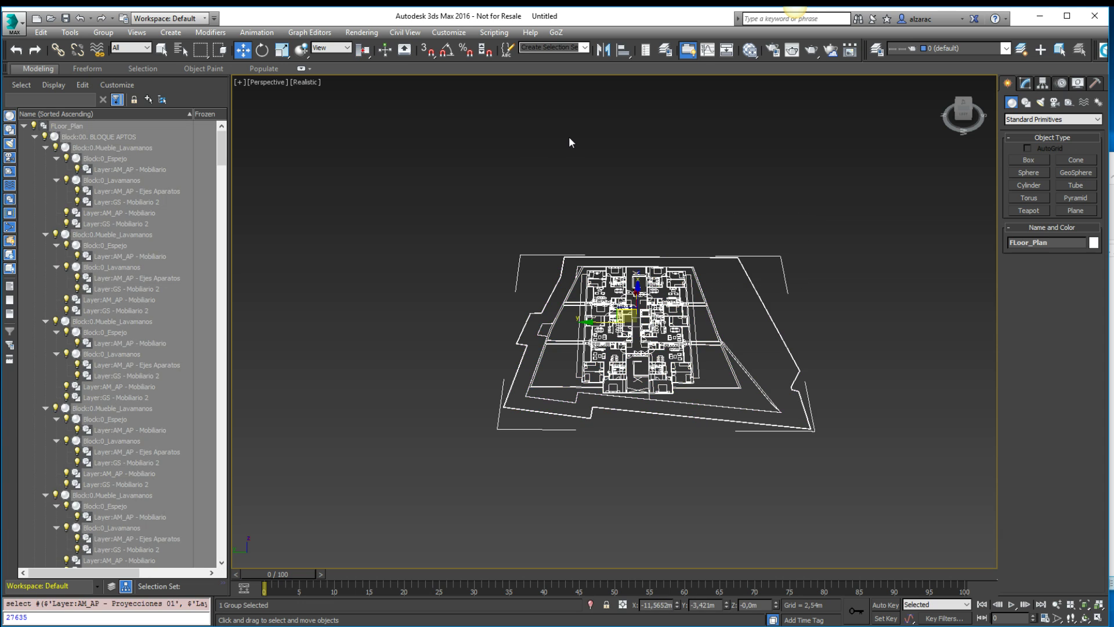
key(Delete)
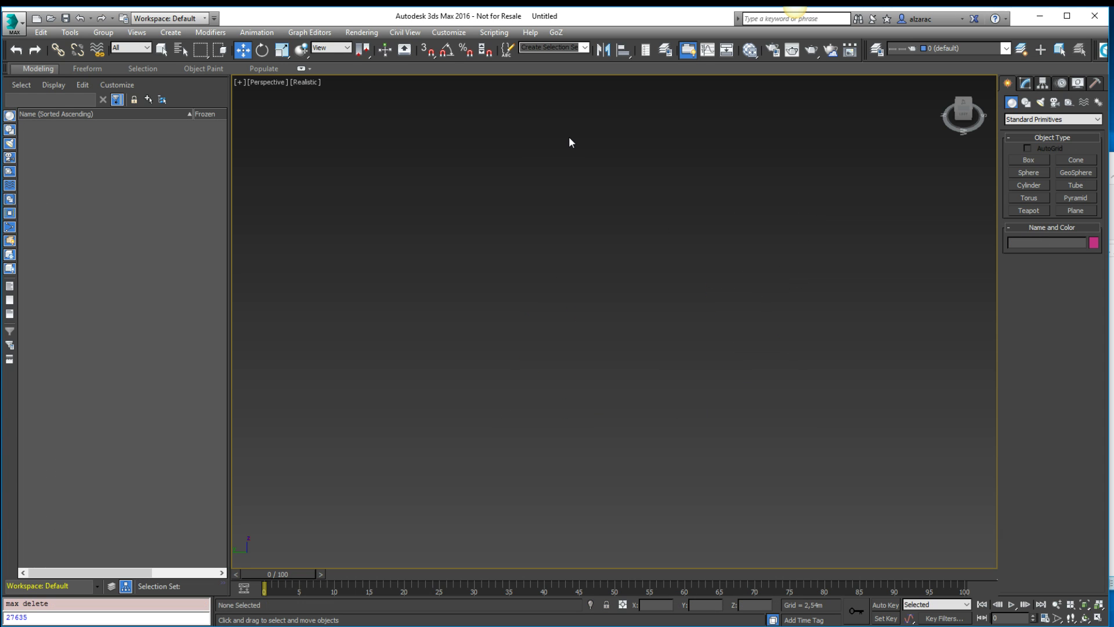
Choose Planta_Terraza.dwg again as the file to import.
click(15, 25)
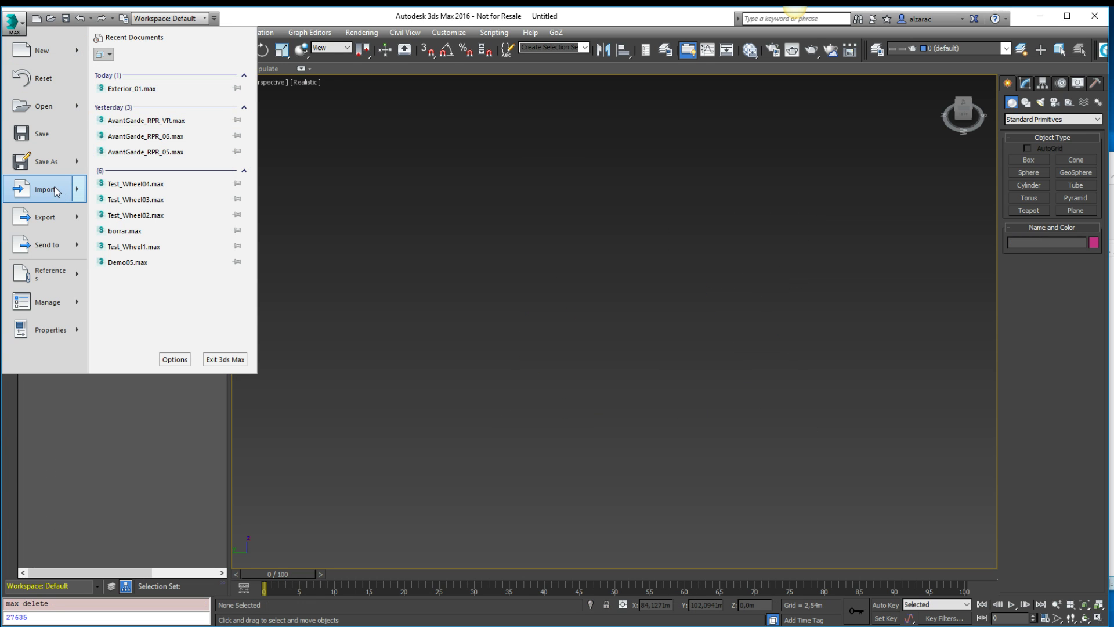
click(54, 187)
click(165, 179)
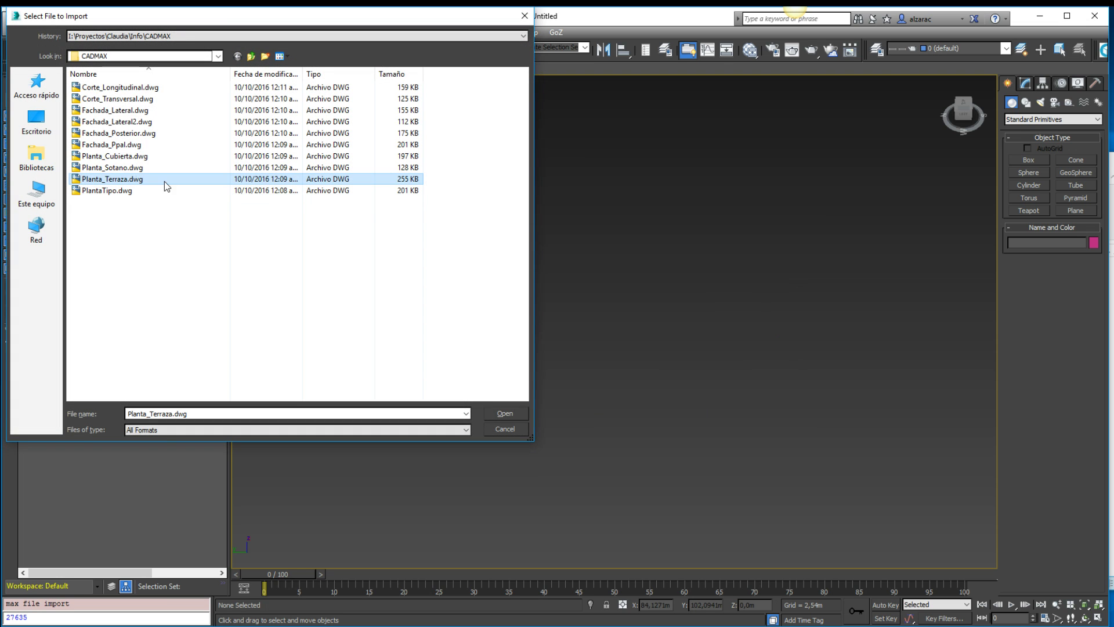
click(505, 413)
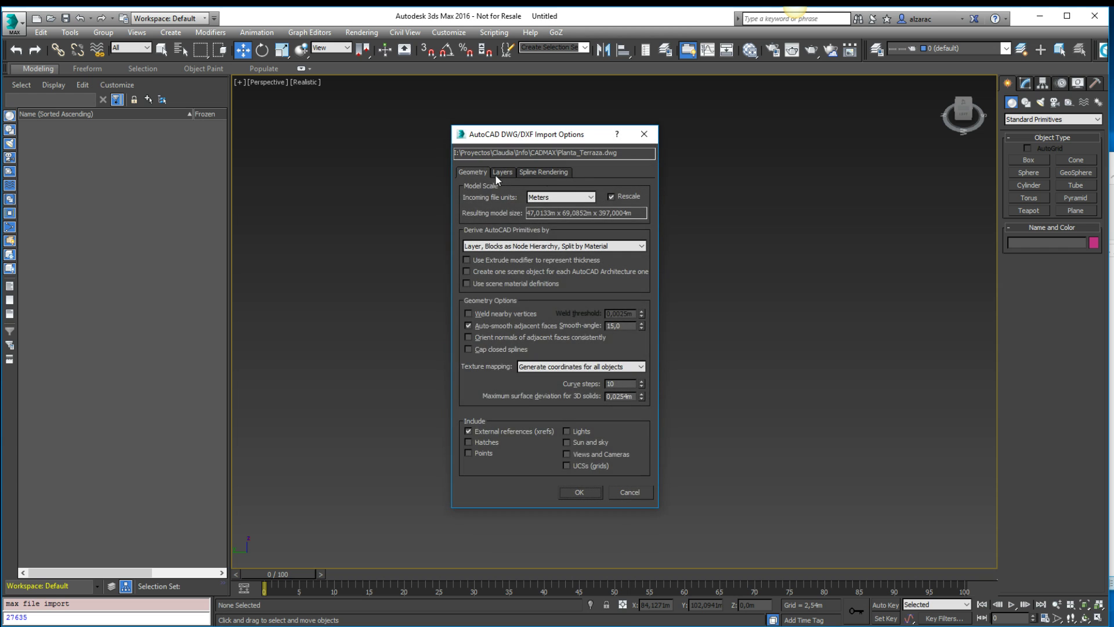
Import the drawing with all listed layers ticked, including the frozen ones, after checking the layer list and geometry settings.
click(499, 174)
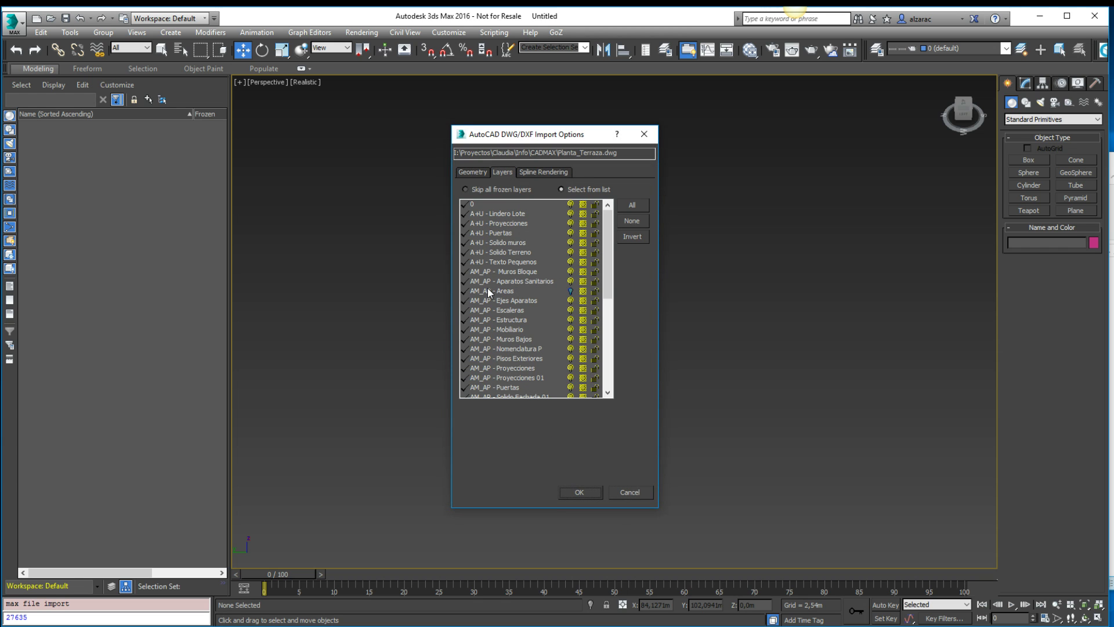
drag(604, 267, 607, 315)
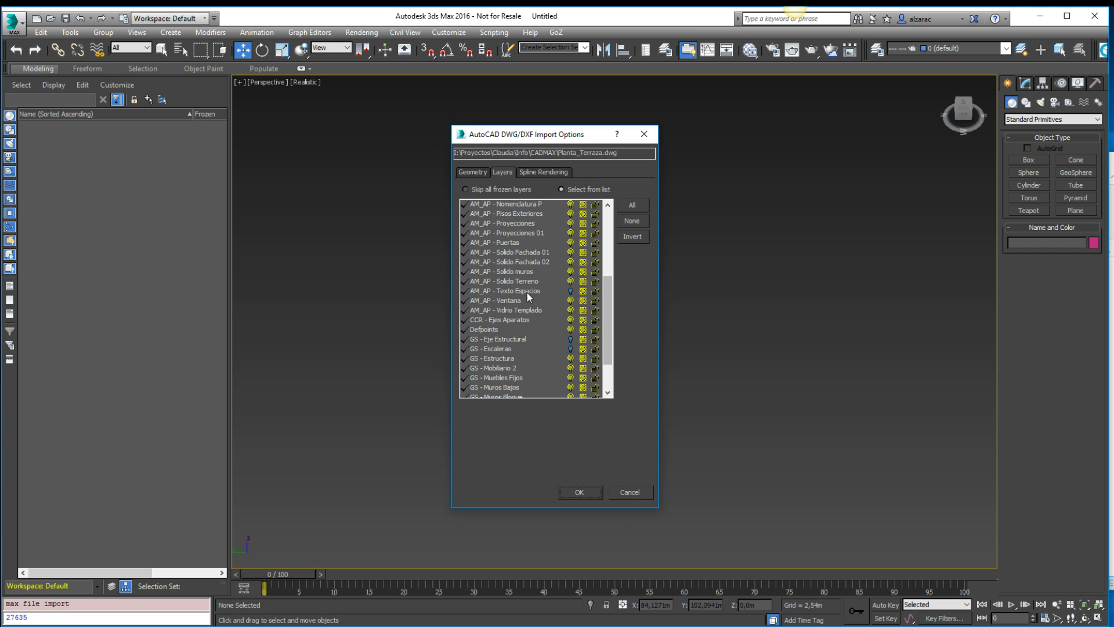
scroll(610, 322, down, 2)
click(472, 172)
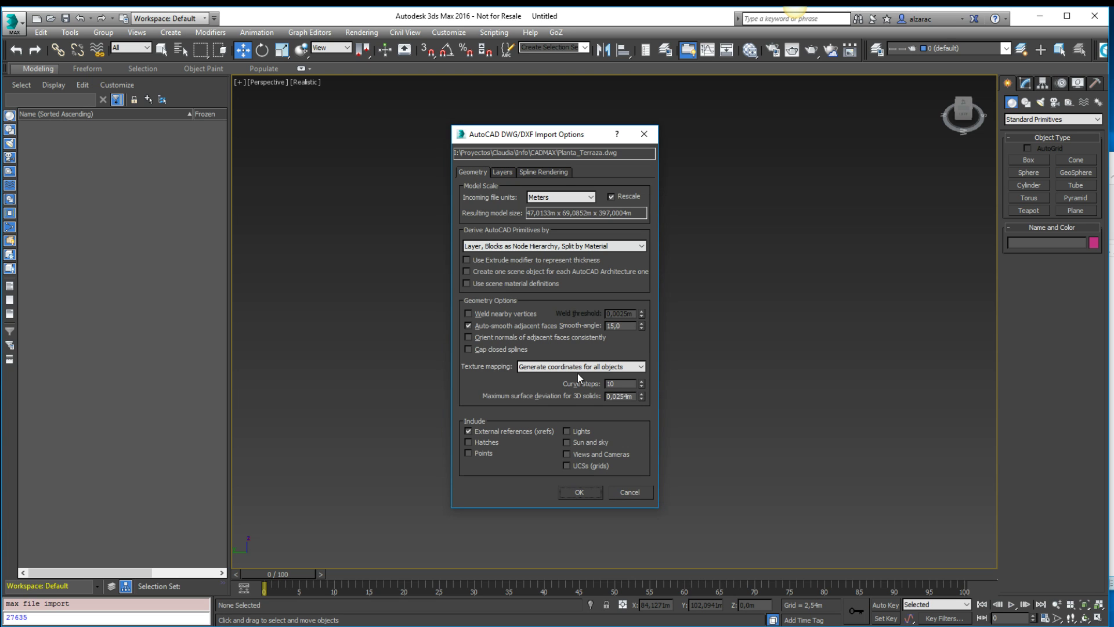
click(583, 488)
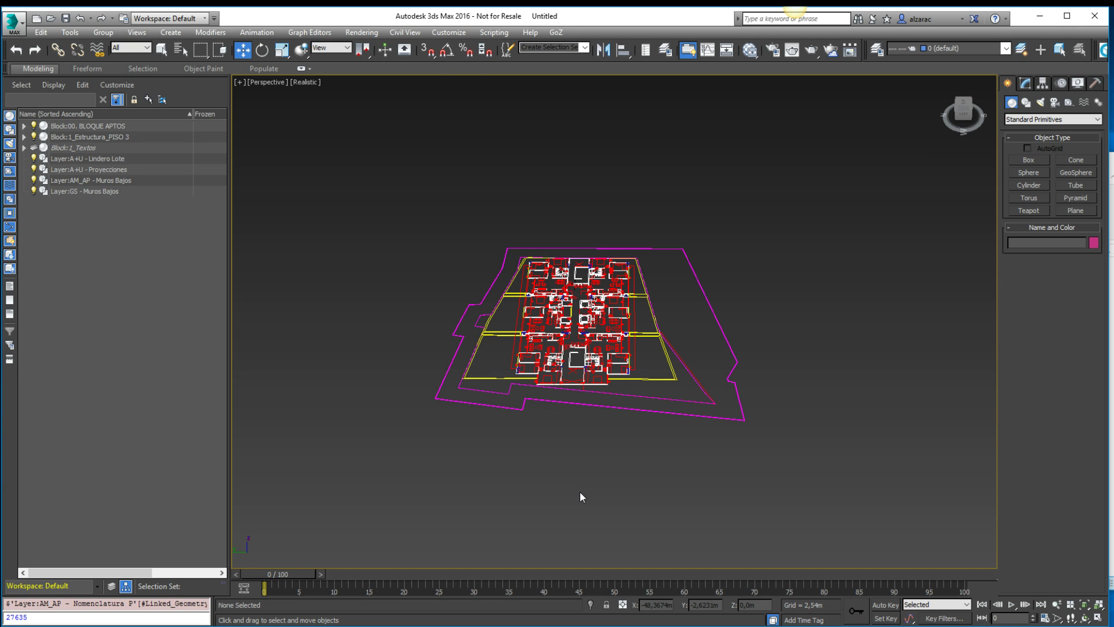
Try to group all visible entities of the reimported plan, and clear the selection.
drag(828, 182, 388, 467)
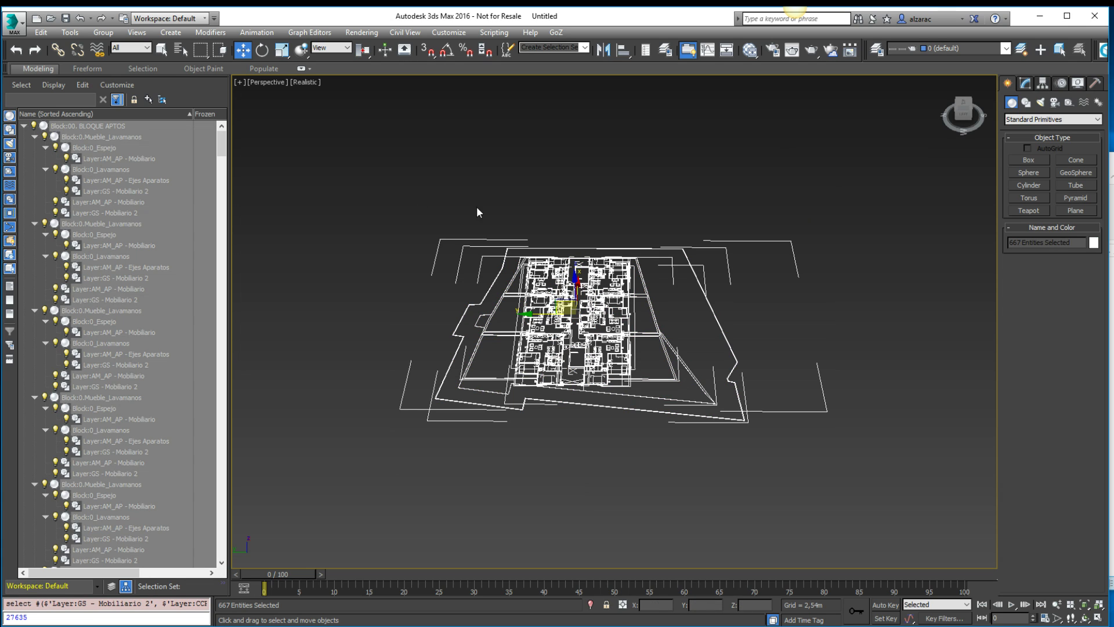
click(105, 33)
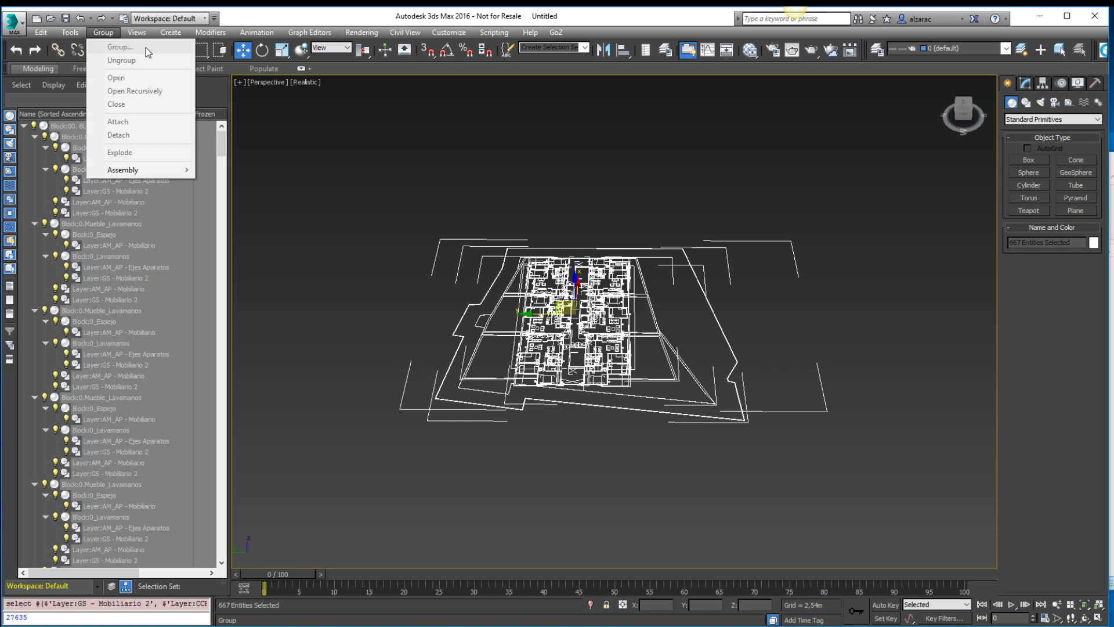
click(105, 33)
alt+middle_drag(600, 207, 670, 249)
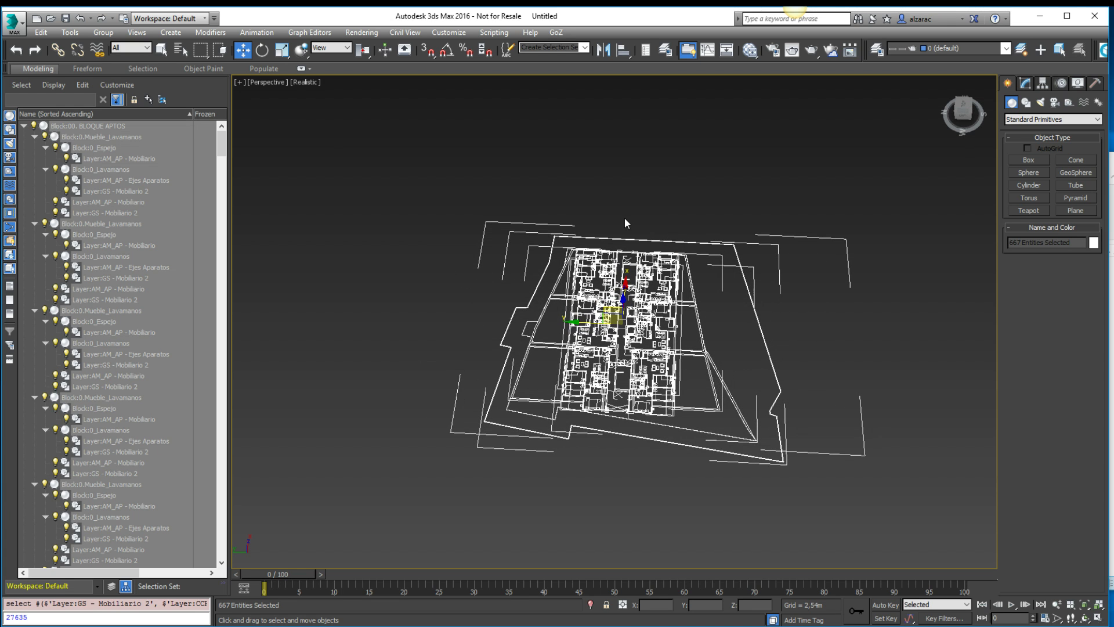
click(104, 32)
click(103, 33)
click(497, 157)
Unhide all hidden objects of the imported plan.
right_click(752, 231)
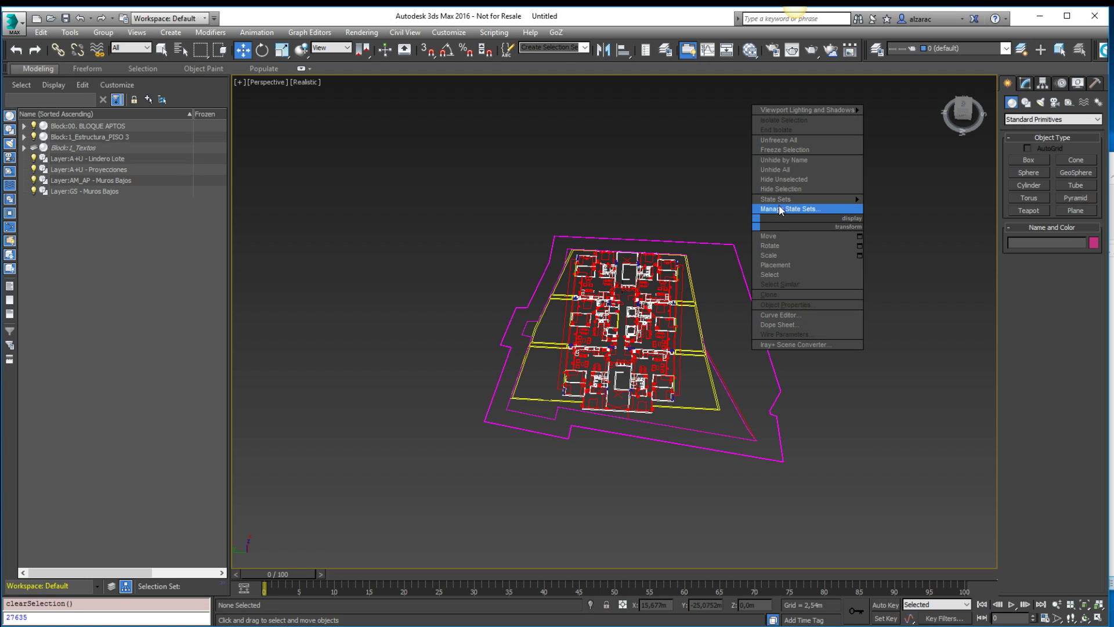
click(792, 169)
click(574, 359)
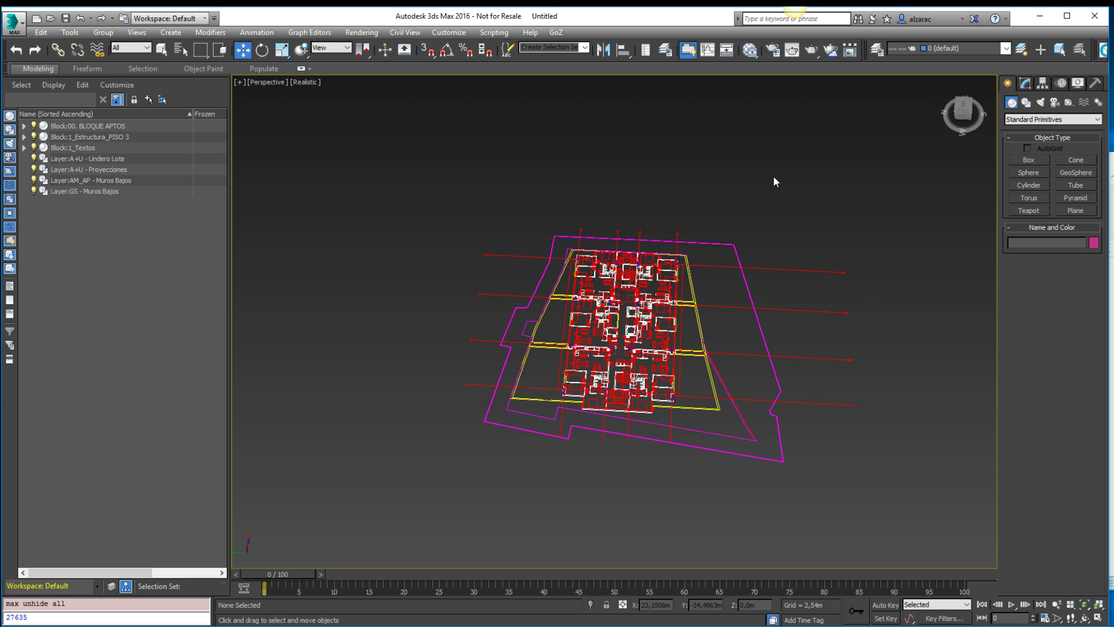
Try to group the full plan with the unhidden axes and texts included, and deselect everything.
drag(854, 180, 477, 482)
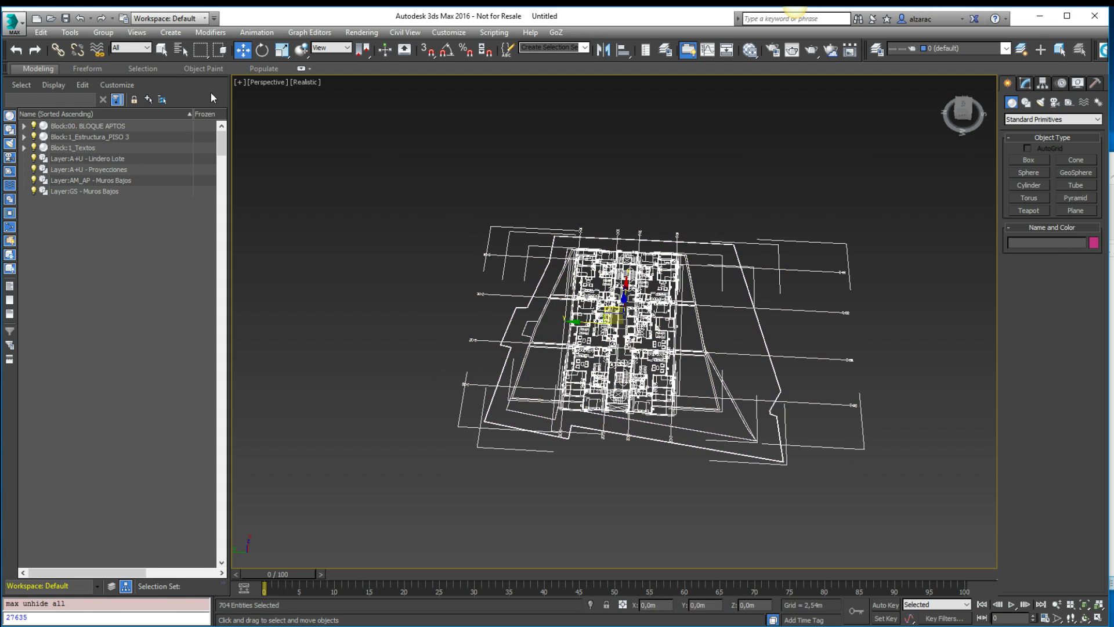
click(103, 33)
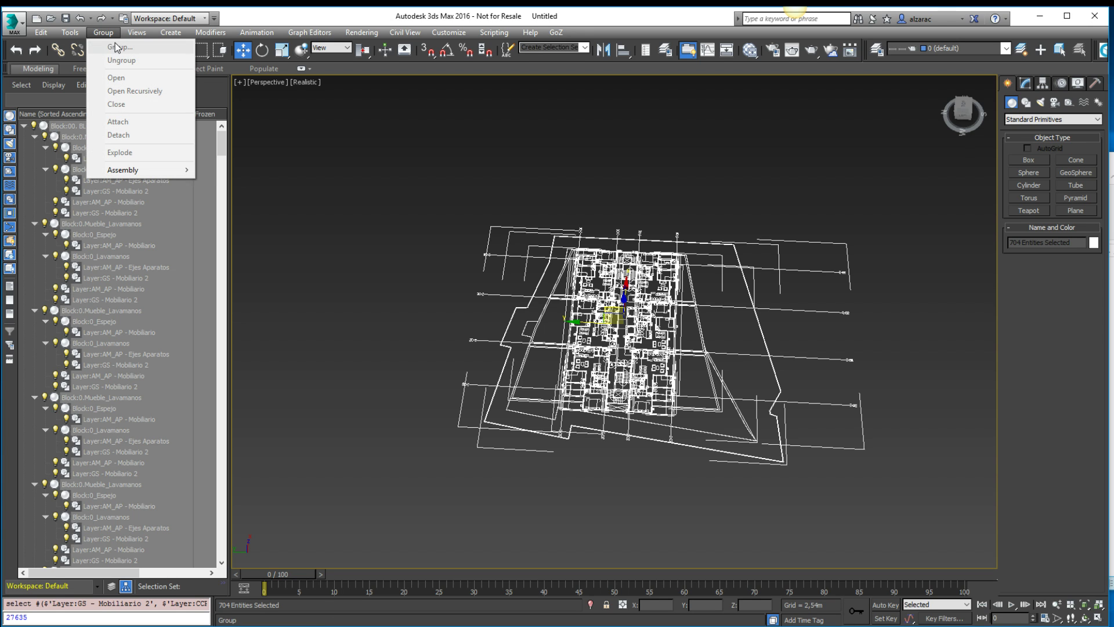
click(110, 38)
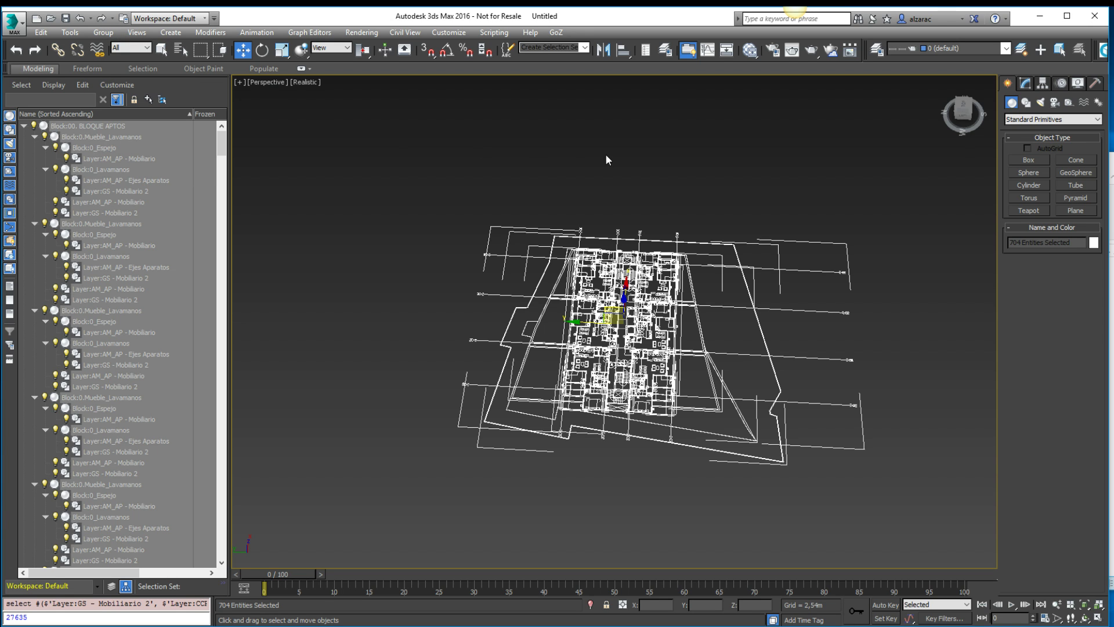
click(606, 157)
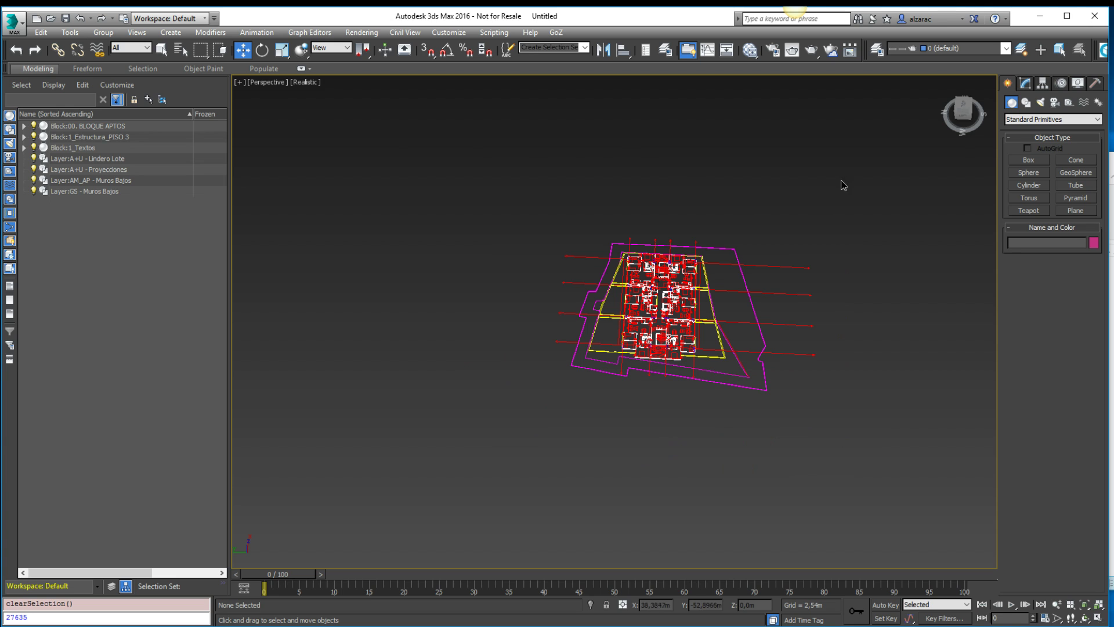
mouse_move(730, 236)
alt+middle_down()
mouse_move(639, 249)
mouse_move(711, 238)
alt+middle_up()
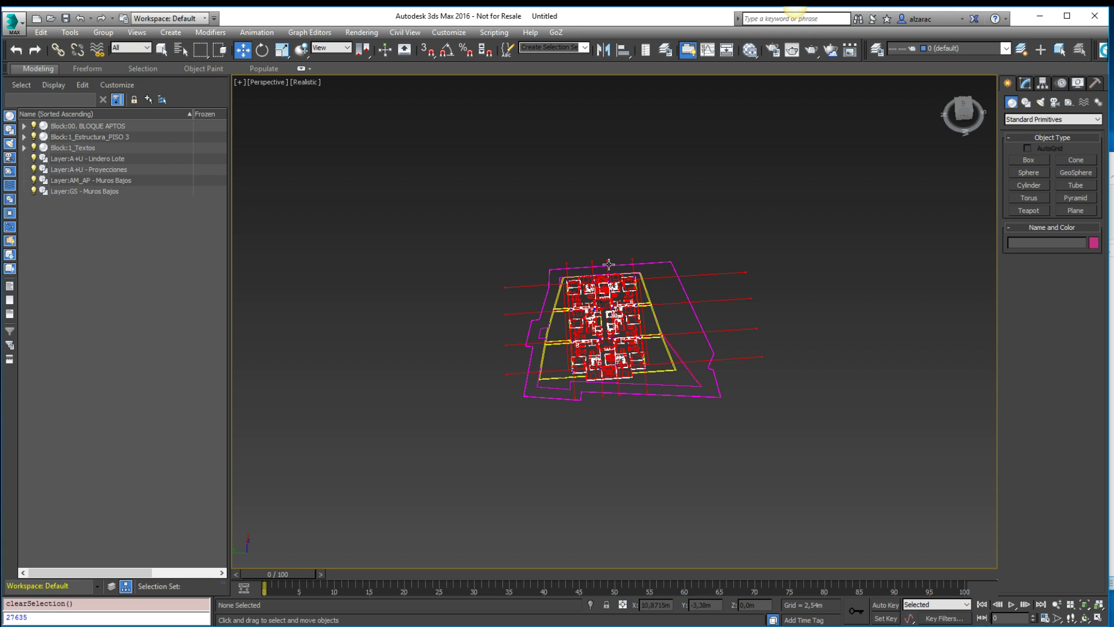
key(ctrl+a)
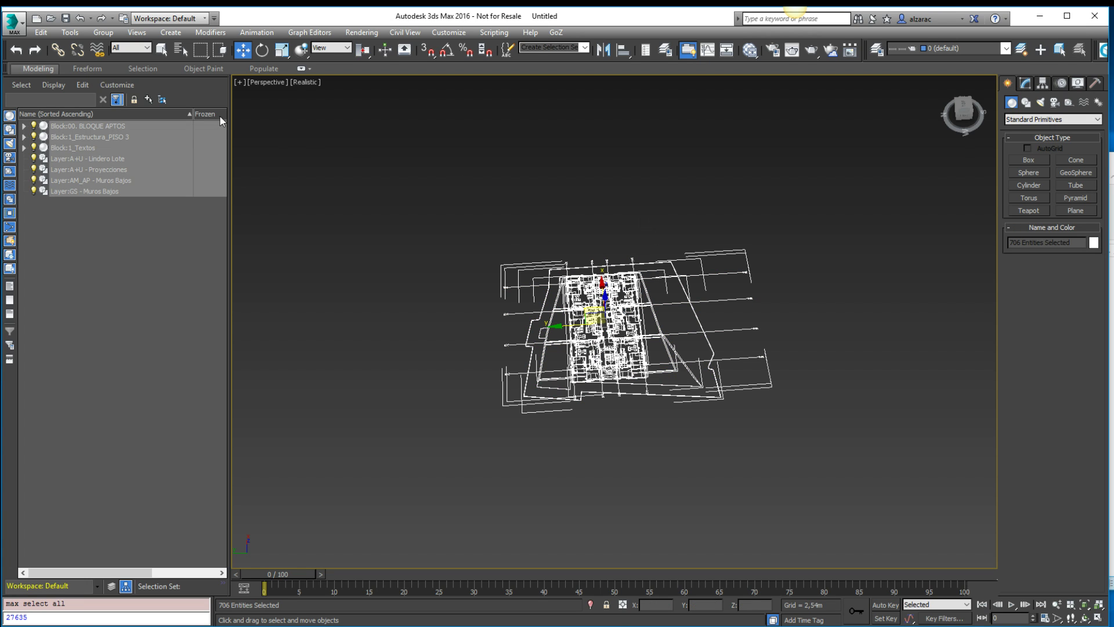
click(104, 32)
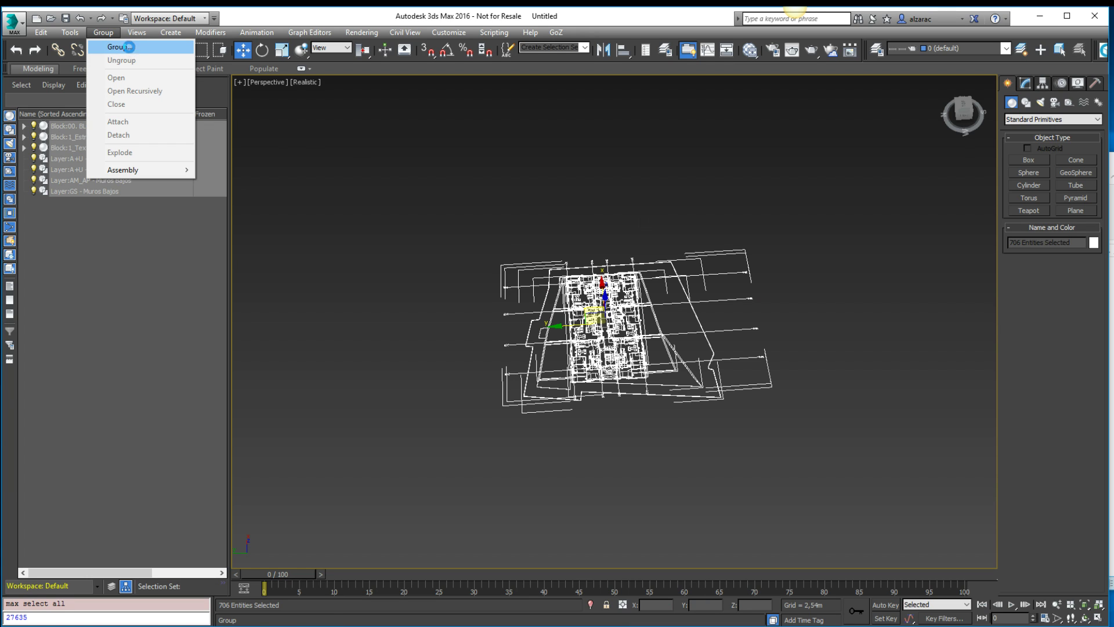
click(128, 48)
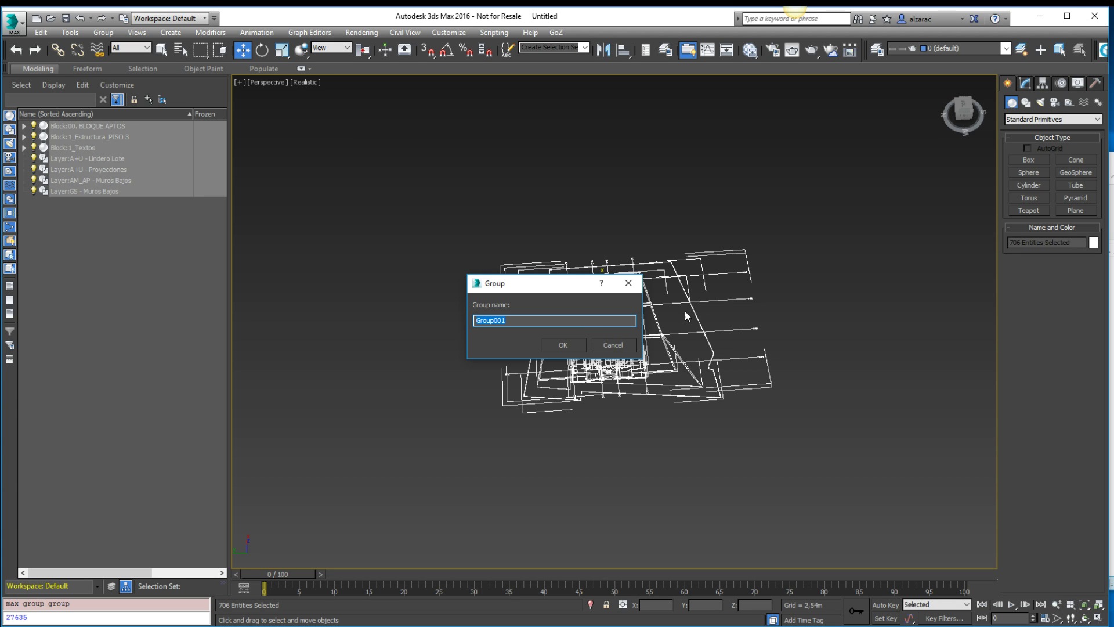
click(613, 345)
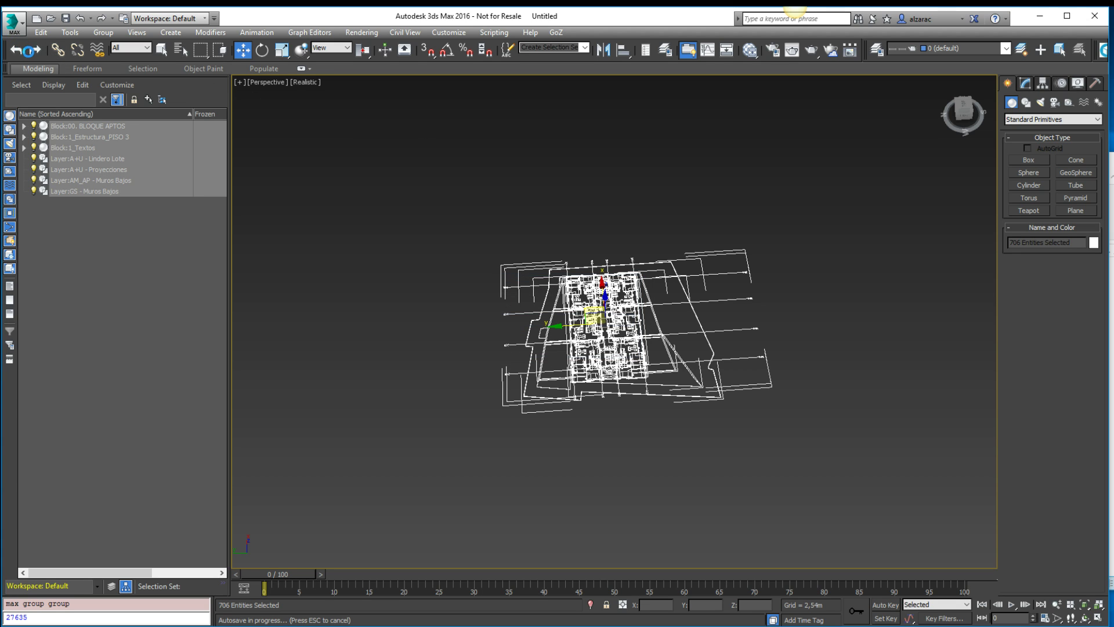
Reset the scene to discard the plan imported with its frozen layers.
click(15, 29)
click(16, 31)
click(15, 32)
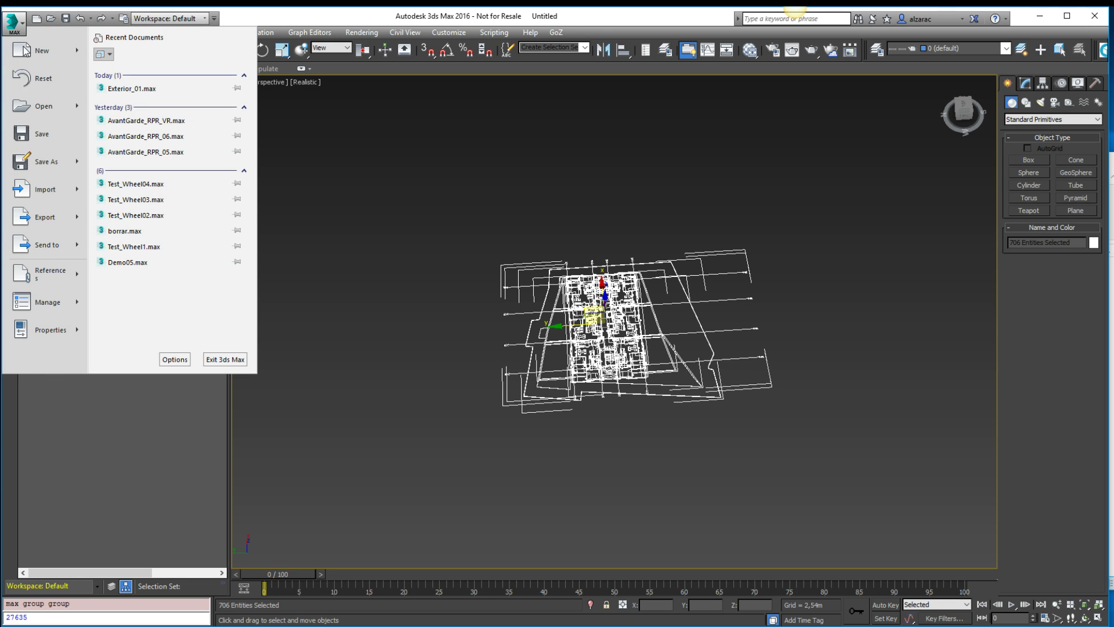
click(48, 78)
click(557, 341)
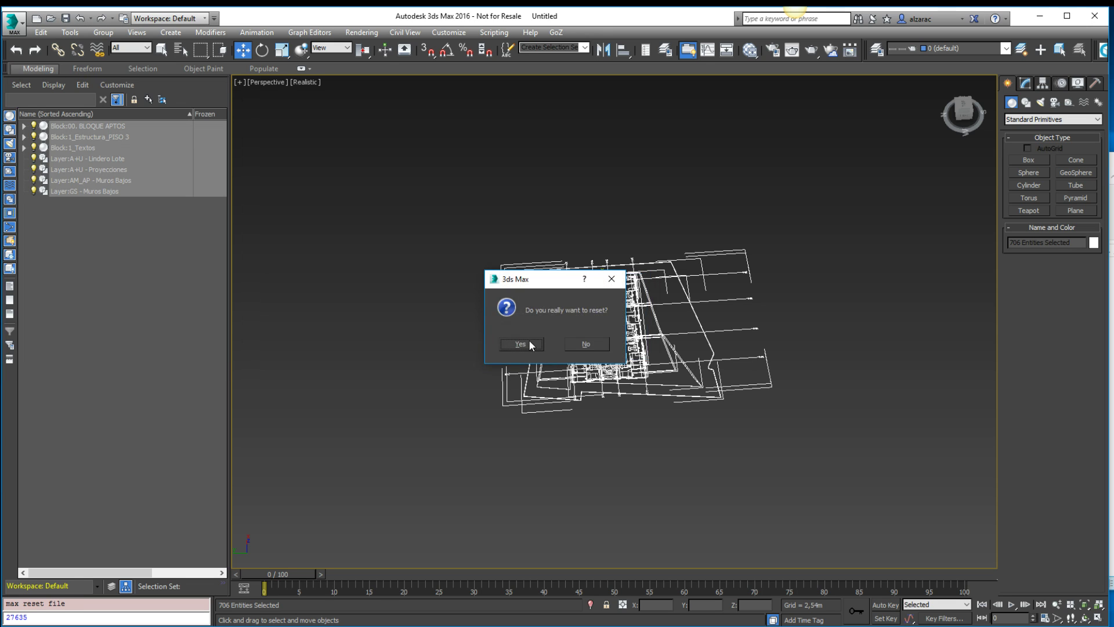
click(530, 344)
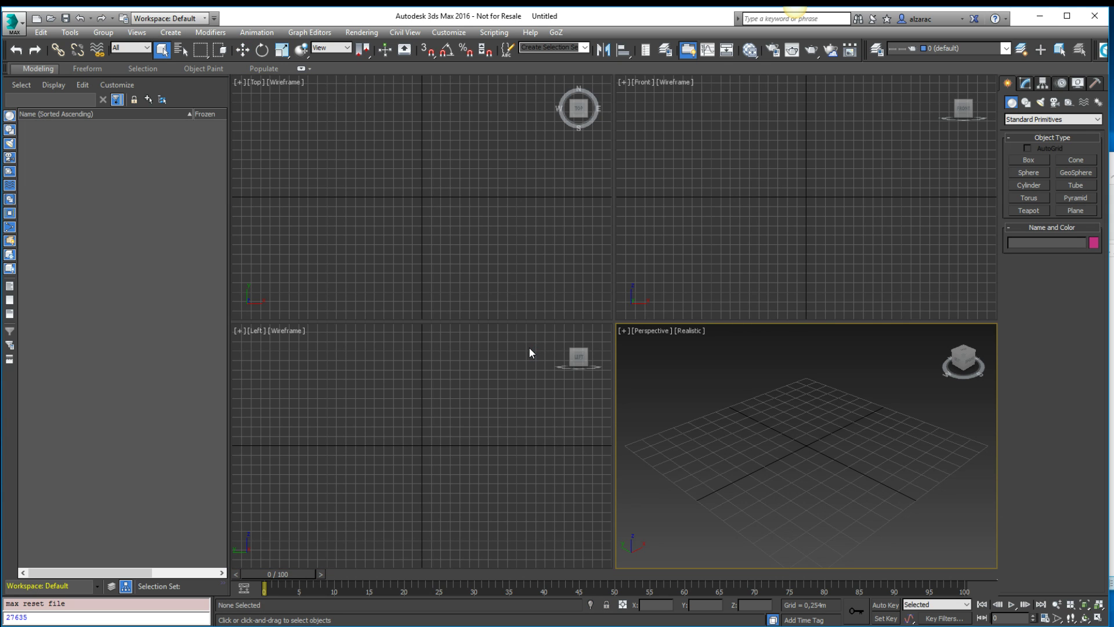
Choose Planta_Terraza.dwg from the CADMAX folder as the file to import.
click(16, 30)
click(63, 192)
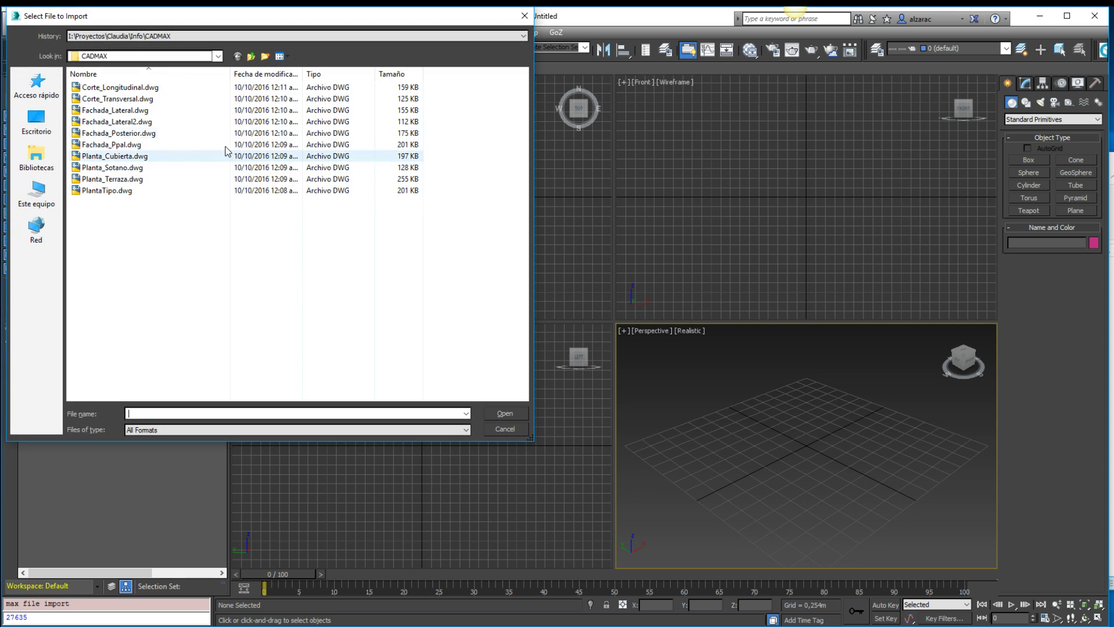
click(147, 180)
click(506, 413)
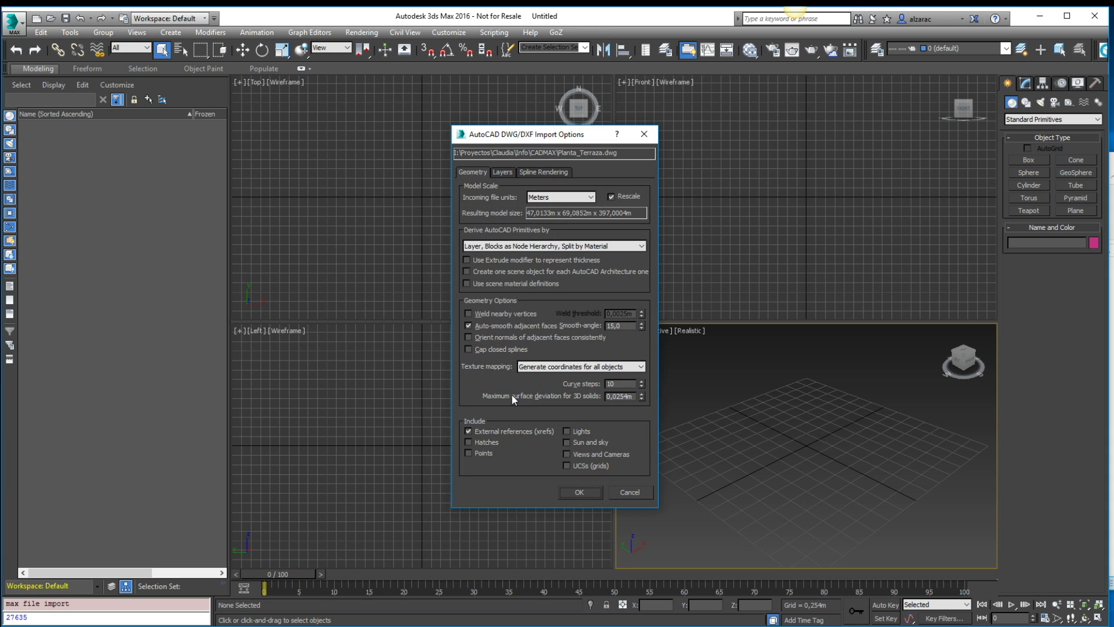
Untick the frozen layers in the import list, including AM_AP - Texto Espacios, GS - Eje Estructural, GS - Escaleras, GS - Texto Pequenos and TEXTO 2.
click(503, 172)
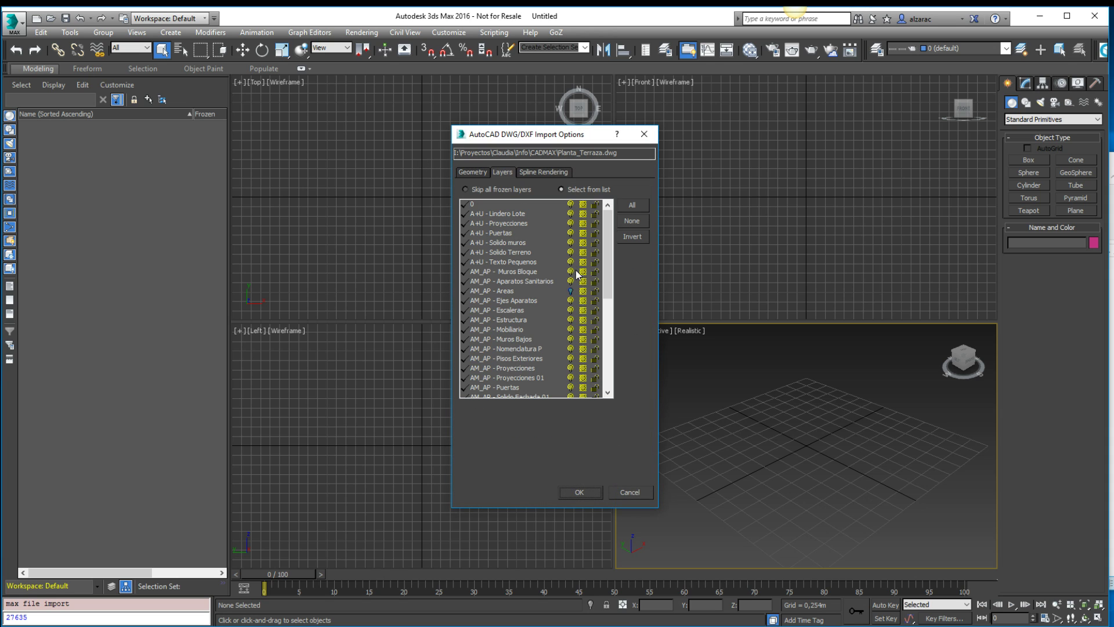
scroll(522, 301, down, 4)
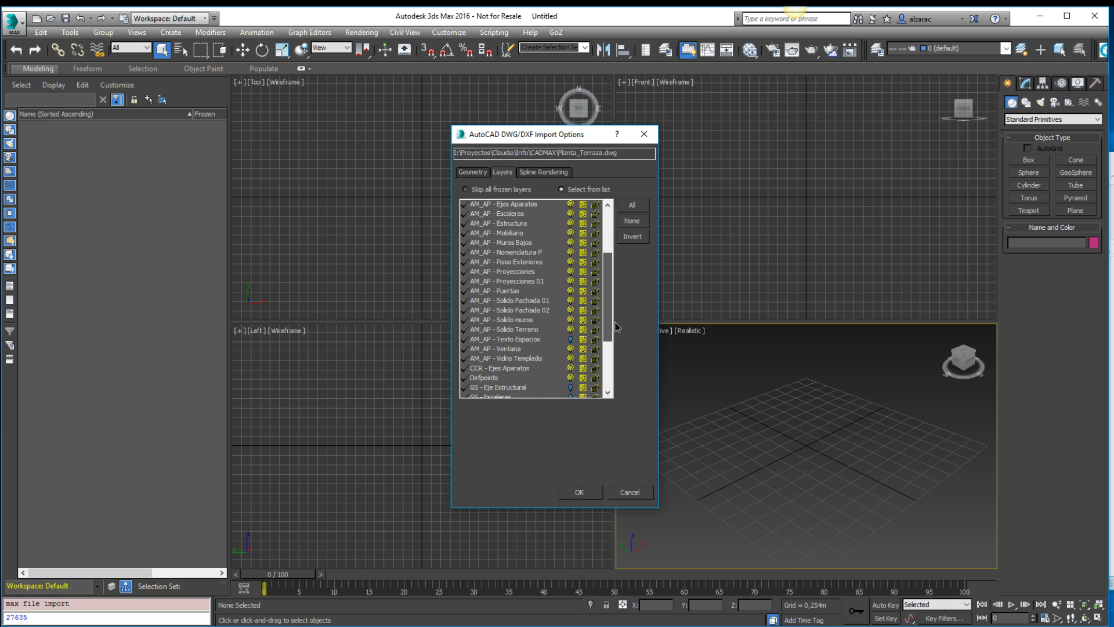
scroll(609, 308, down, 2)
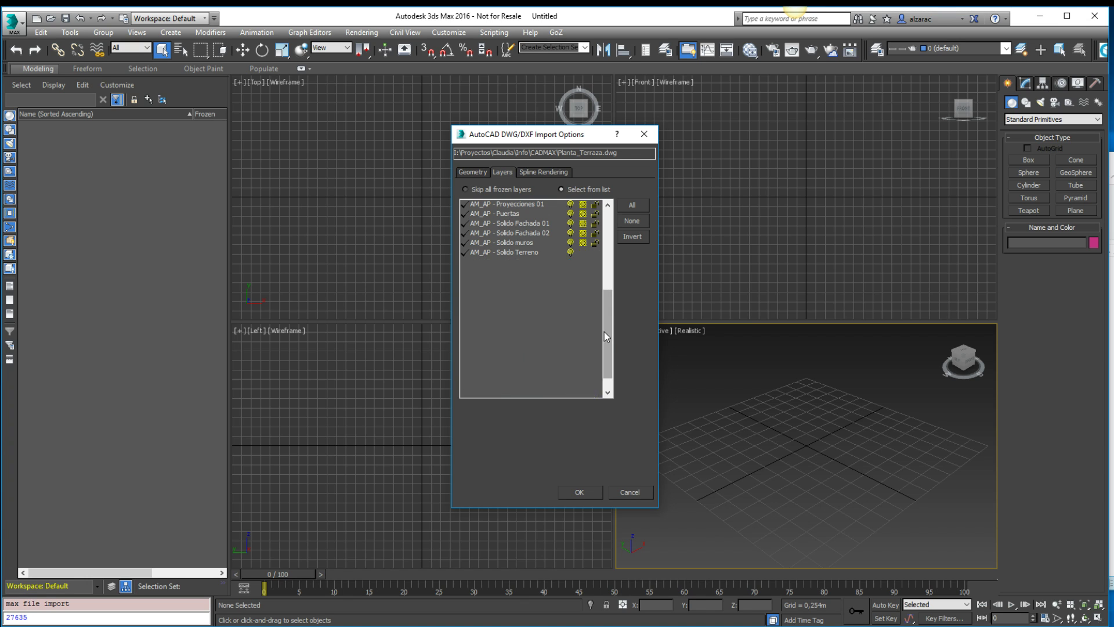
scroll(612, 332, down, 1)
scroll(613, 333, down, 1)
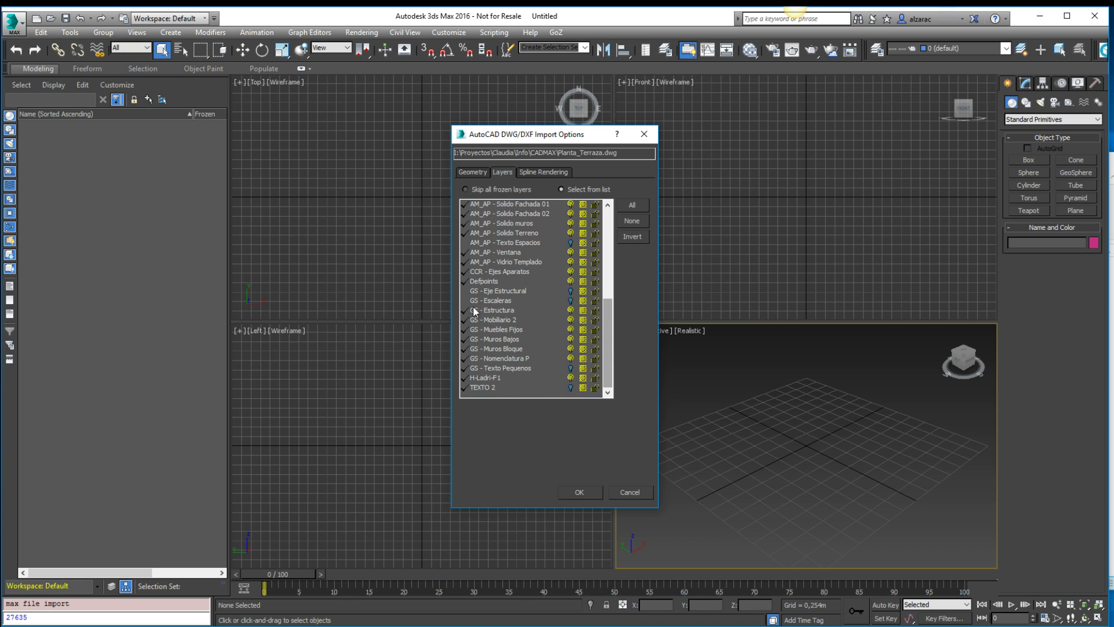
click(485, 387)
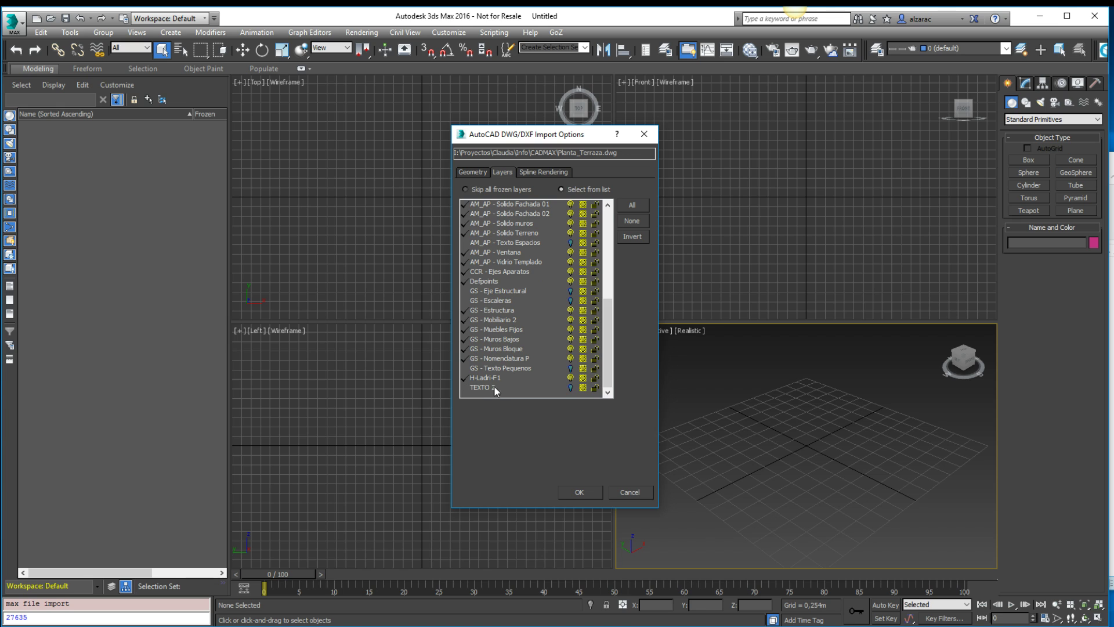
drag(608, 315, 607, 225)
Import the drawing with Meters as the incoming file units and rescaling enabled.
click(471, 171)
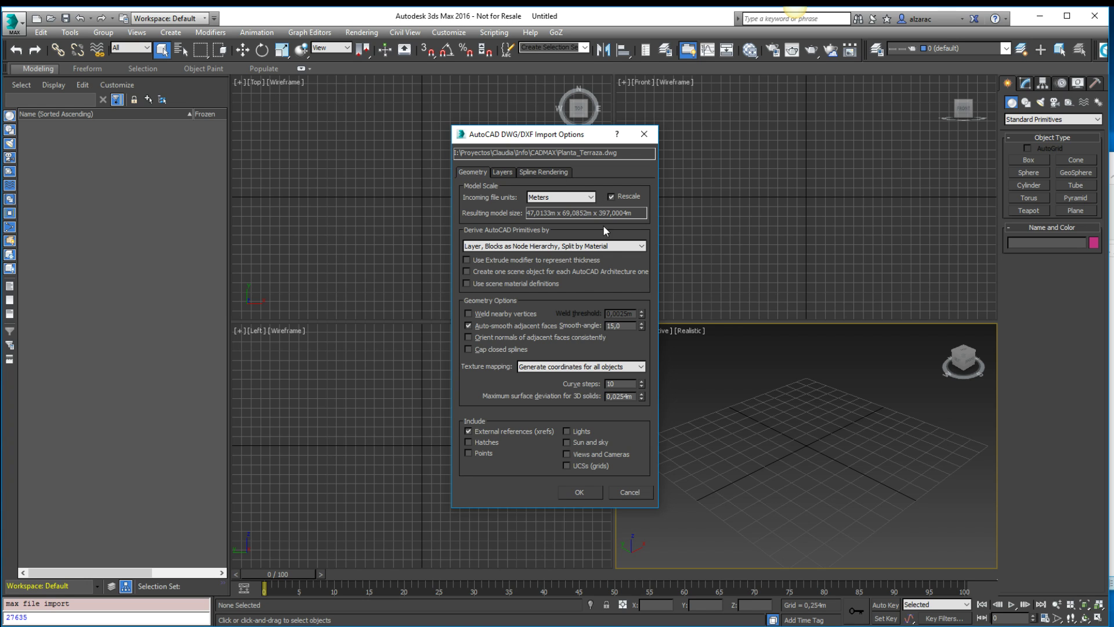
drag(544, 139, 448, 159)
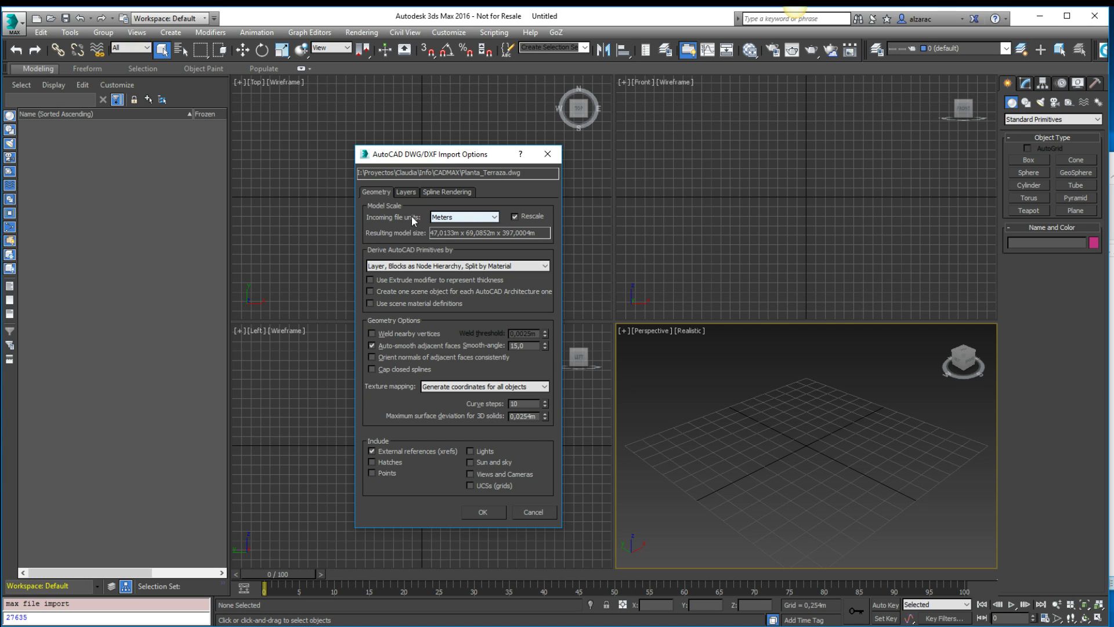
click(497, 217)
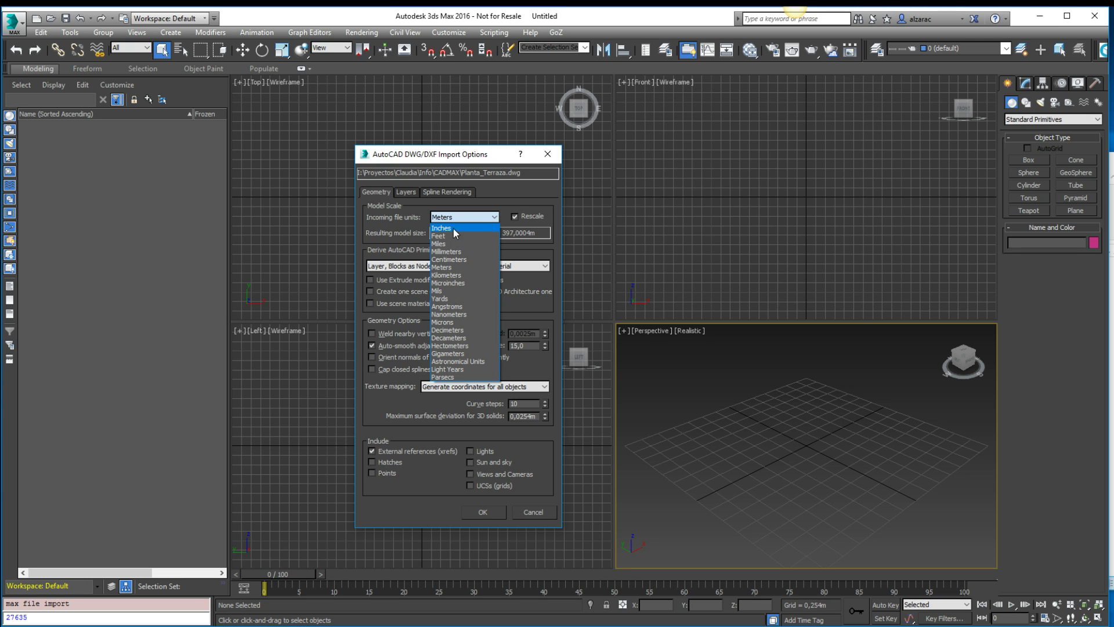
click(488, 218)
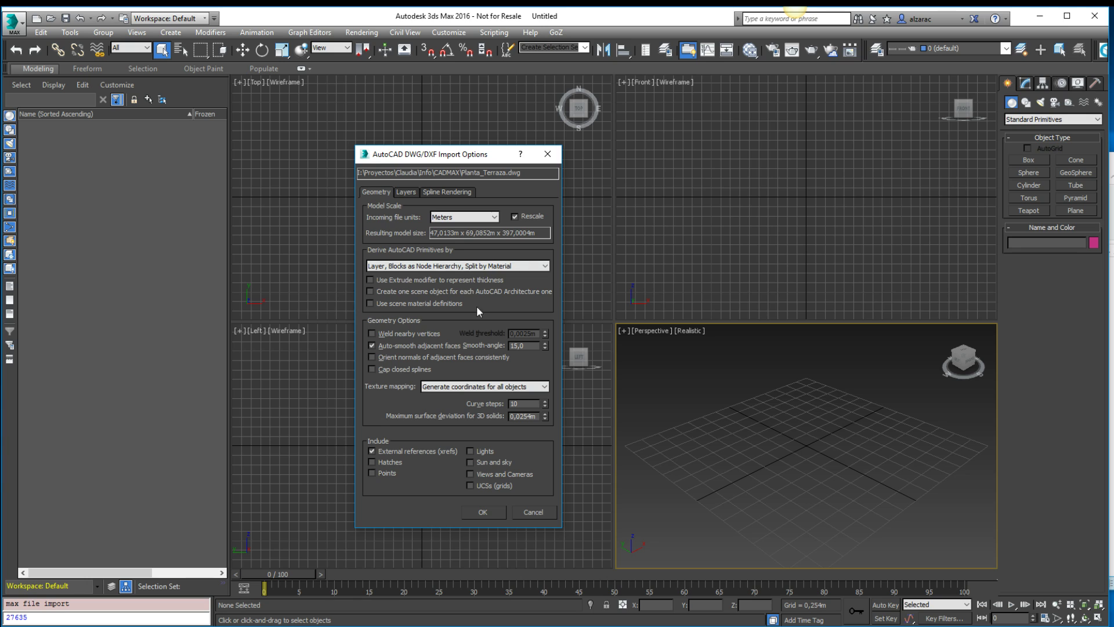
click(490, 510)
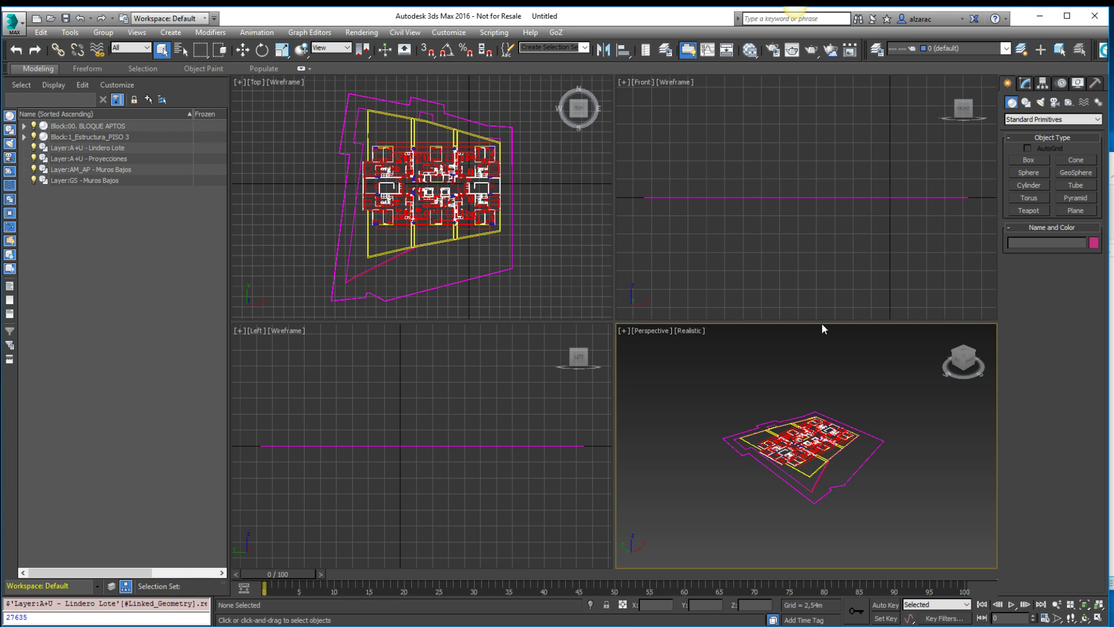
Select the whole imported plan in a maximized Top view and group it under the name Floor_Plan.
middle_drag(820, 325, 721, 285)
key(alt+w)
key(t)
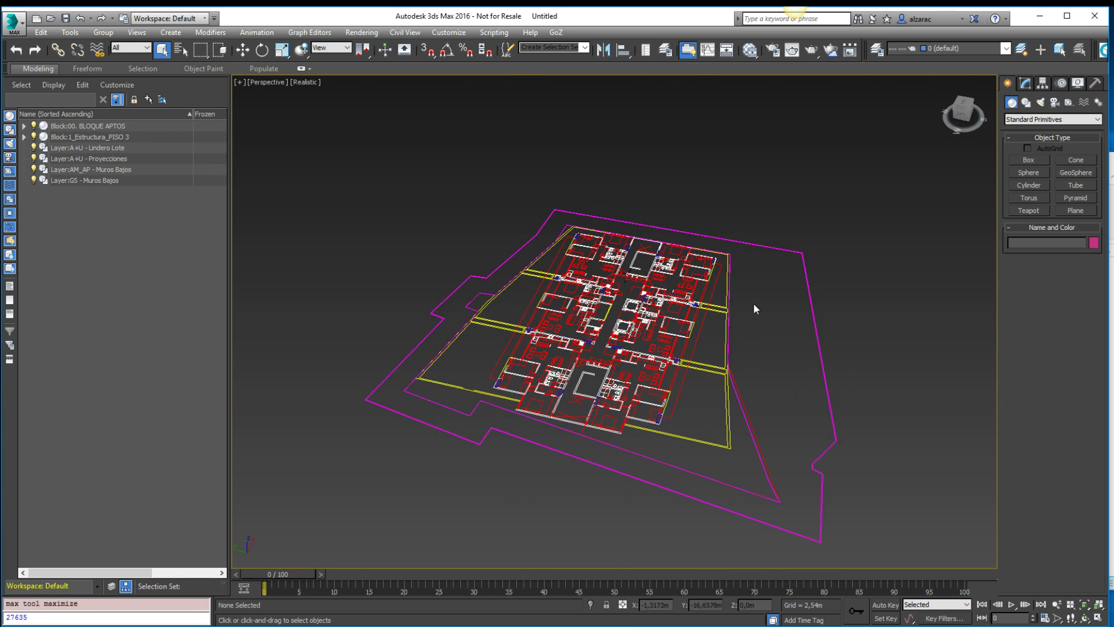
key(z)
scroll(729, 267, down, 2)
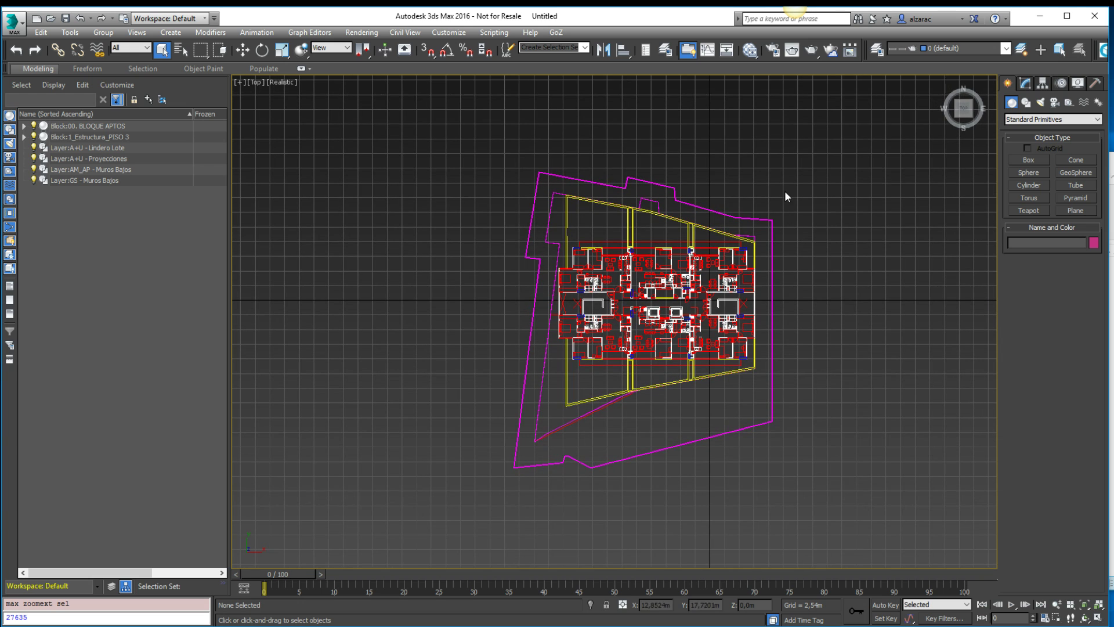
mouse_move(842, 110)
mouse_down()
mouse_move(685, 324)
mouse_move(499, 453)
mouse_move(496, 476)
mouse_up()
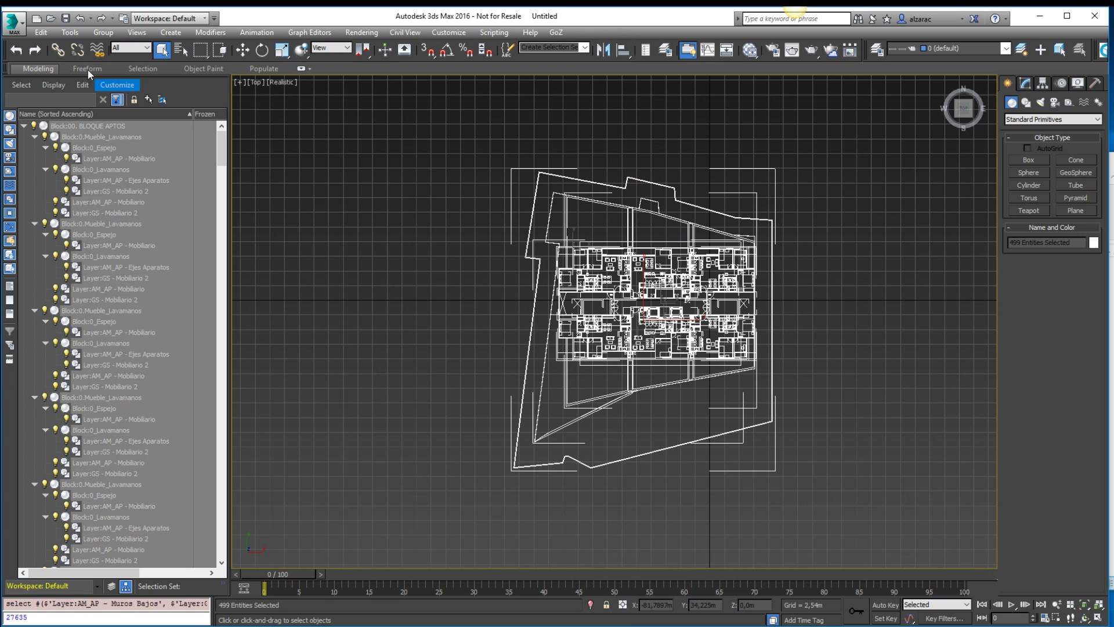
click(102, 32)
click(117, 47)
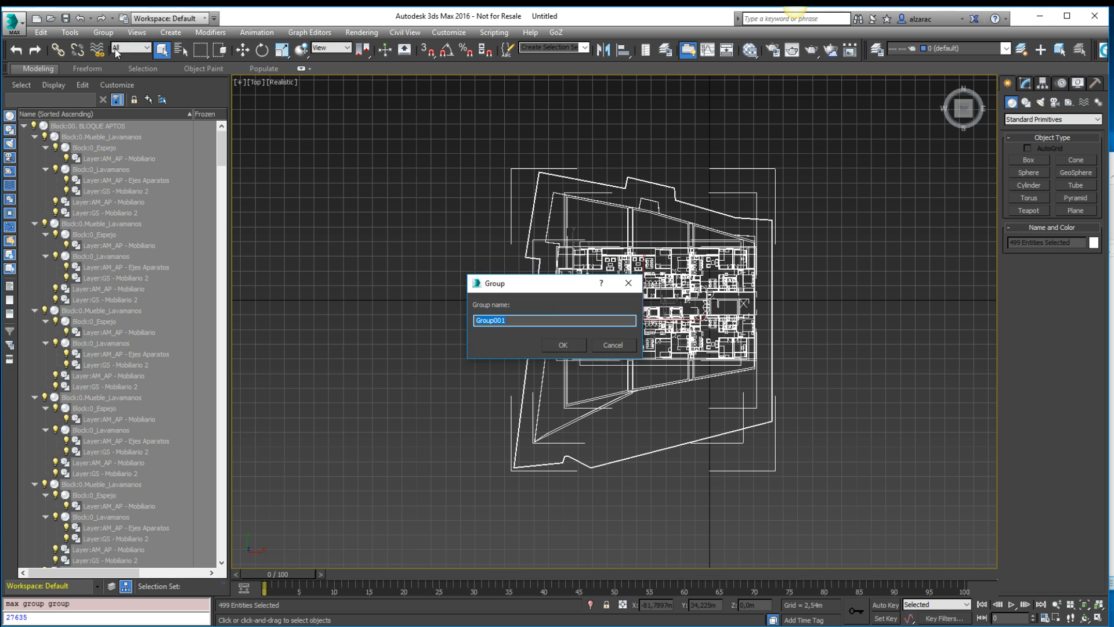
text(Floor_Plan)
key(Return)
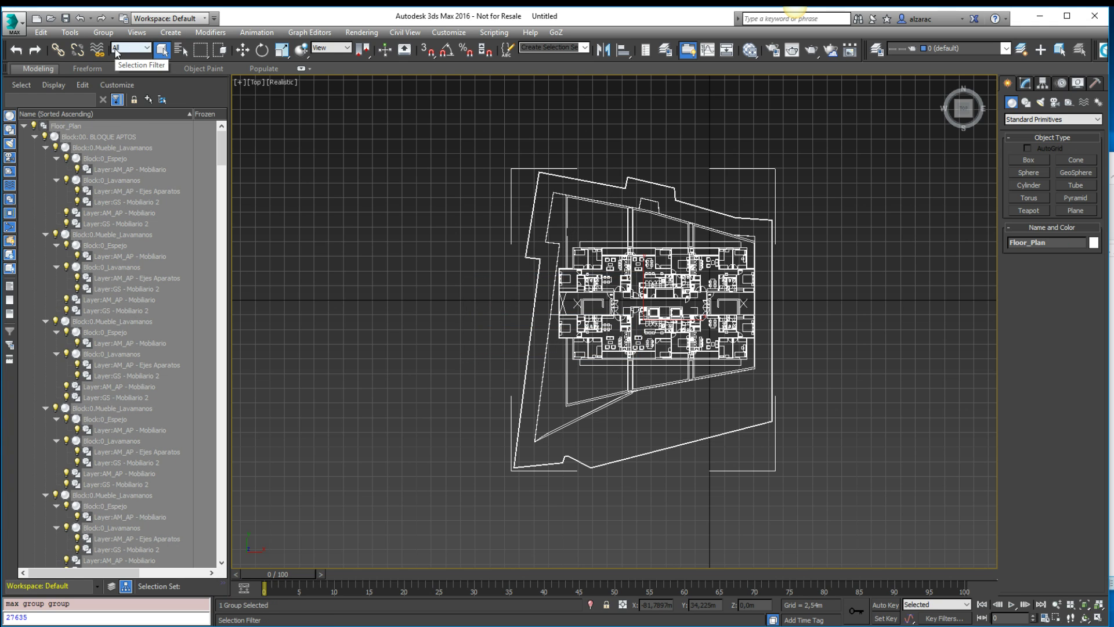
Check that the Floor_Plan group selects as one object, clear the selection, and examine the apartment layout from the top.
click(871, 210)
click(638, 185)
key(w)
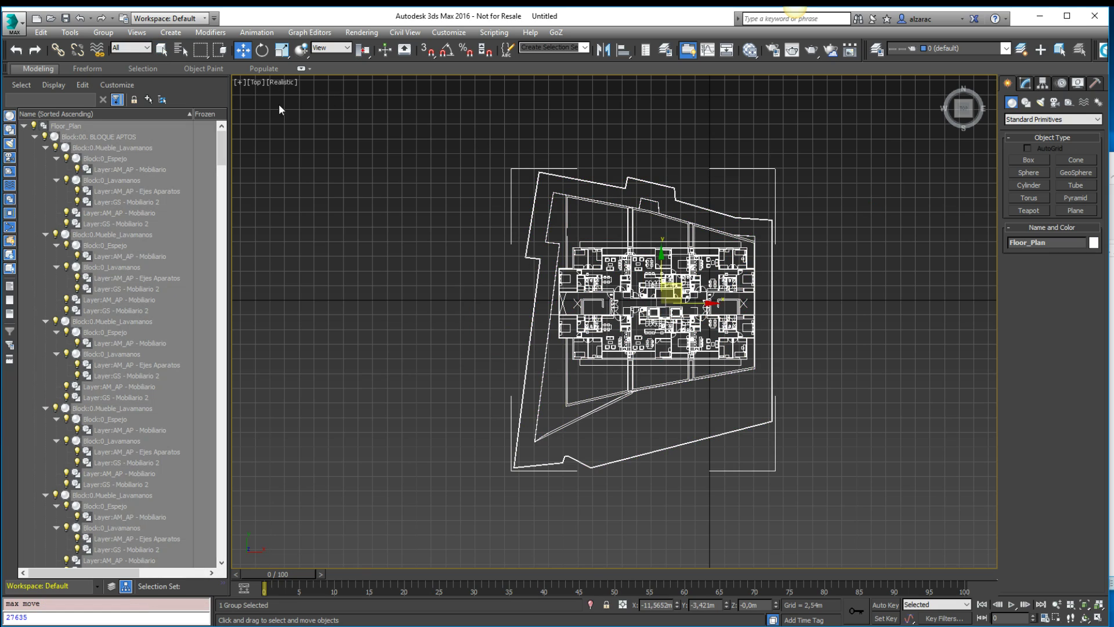
scroll(667, 293, up, 5)
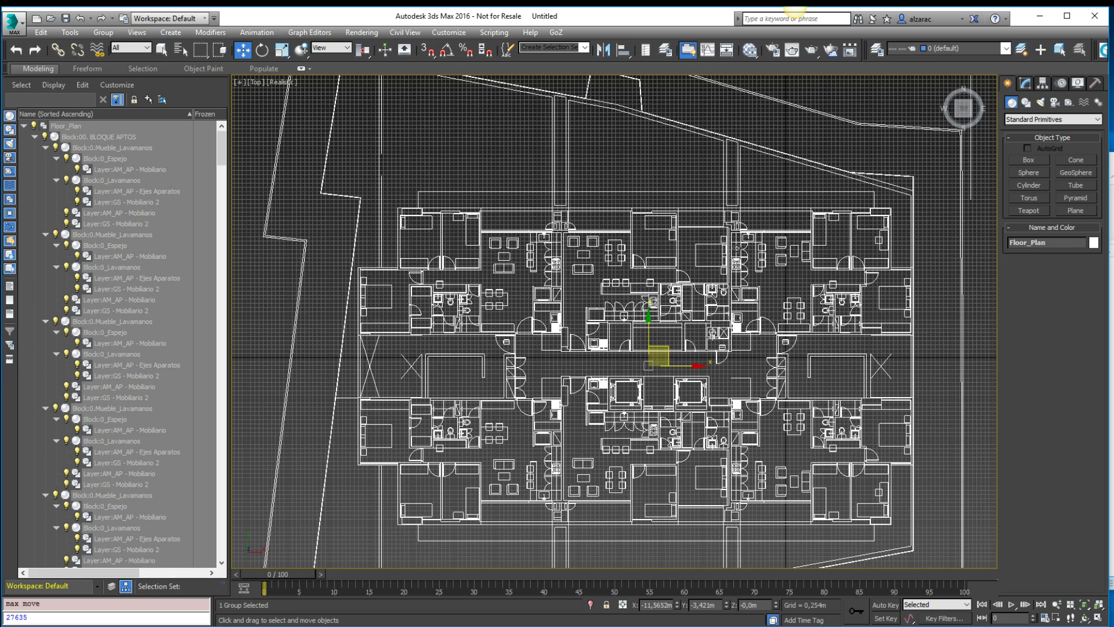
scroll(450, 260, down, 3)
key(ctrl+d)
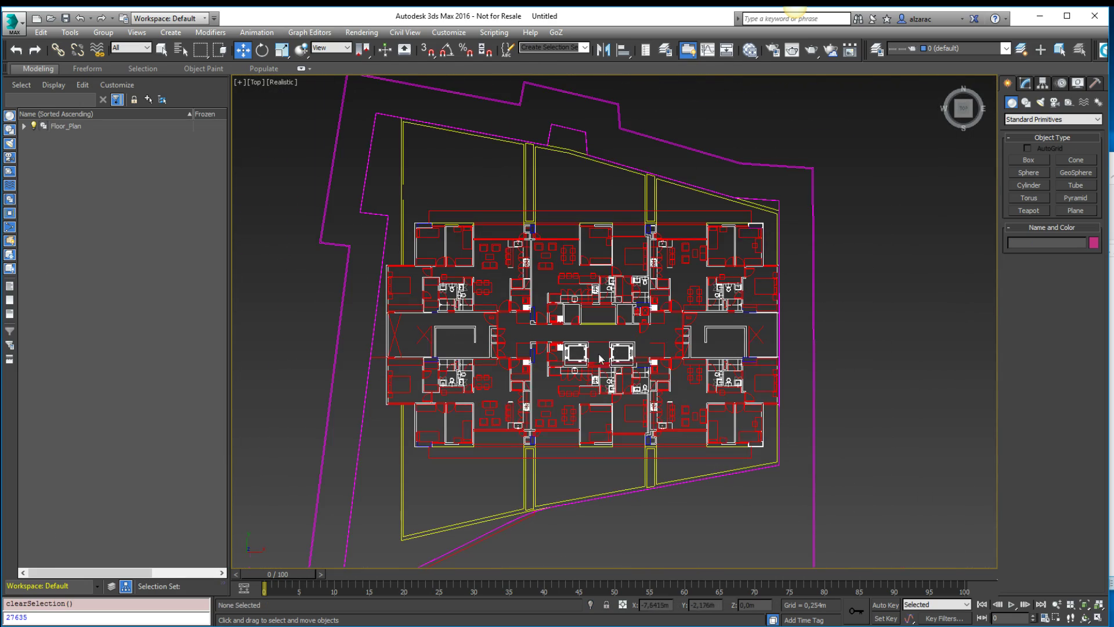
scroll(599, 358, up, 3)
middle_drag(695, 510, 665, 460)
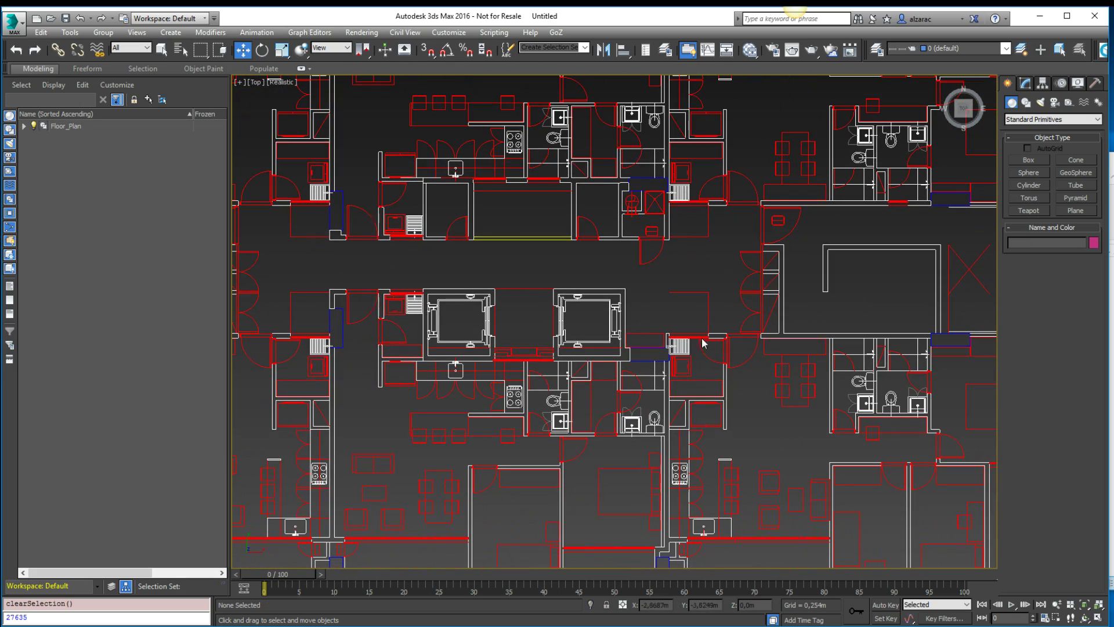
scroll(702, 342, down, 4)
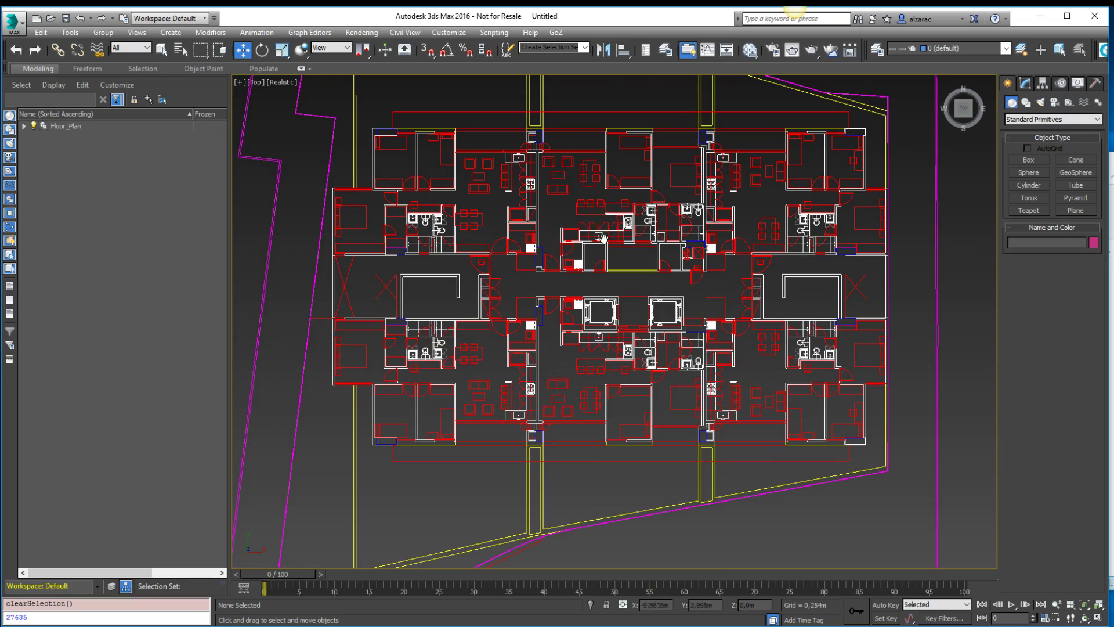
View the grouped plan in perspective, test its selection from the lot boundary line, and deselect it.
key(p)
alt+middle_drag(602, 238, 670, 256)
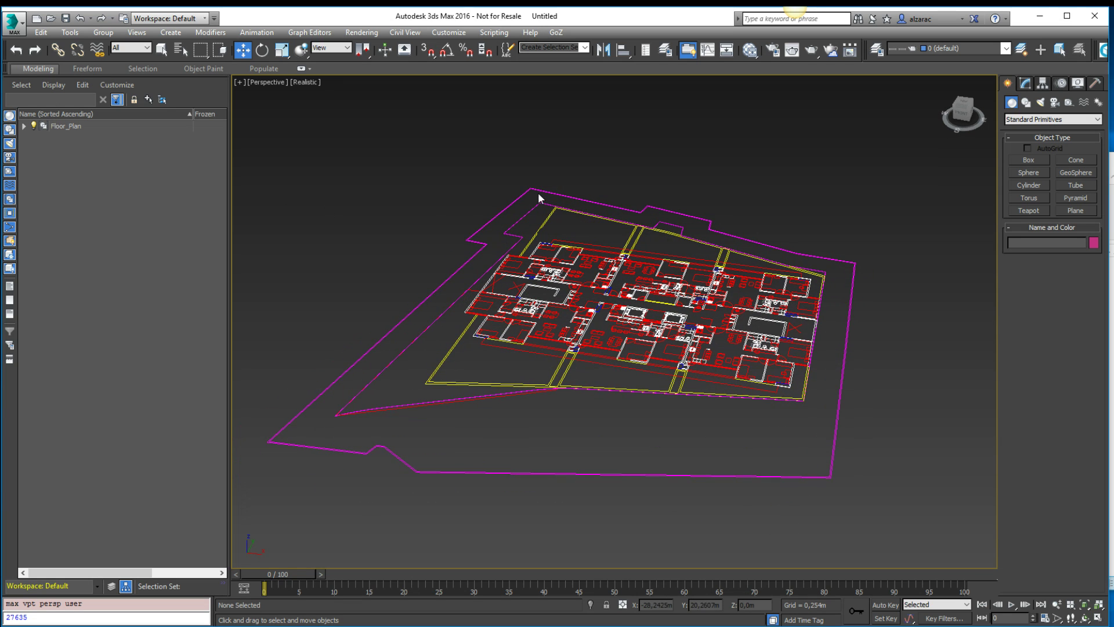
click(641, 211)
middle_drag(663, 186, 629, 174)
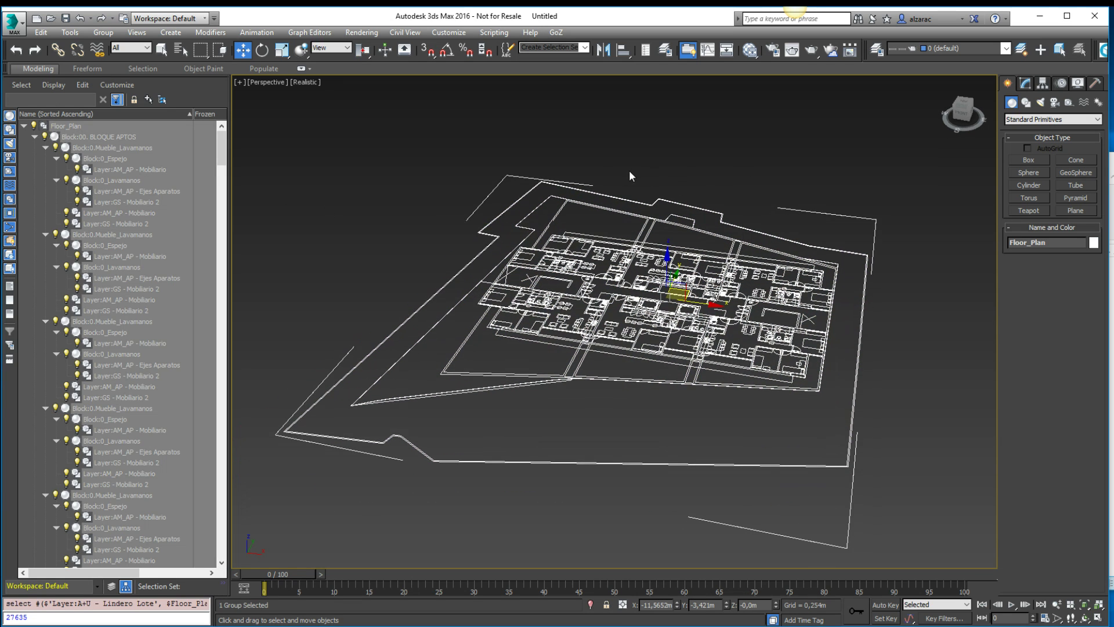
click(649, 181)
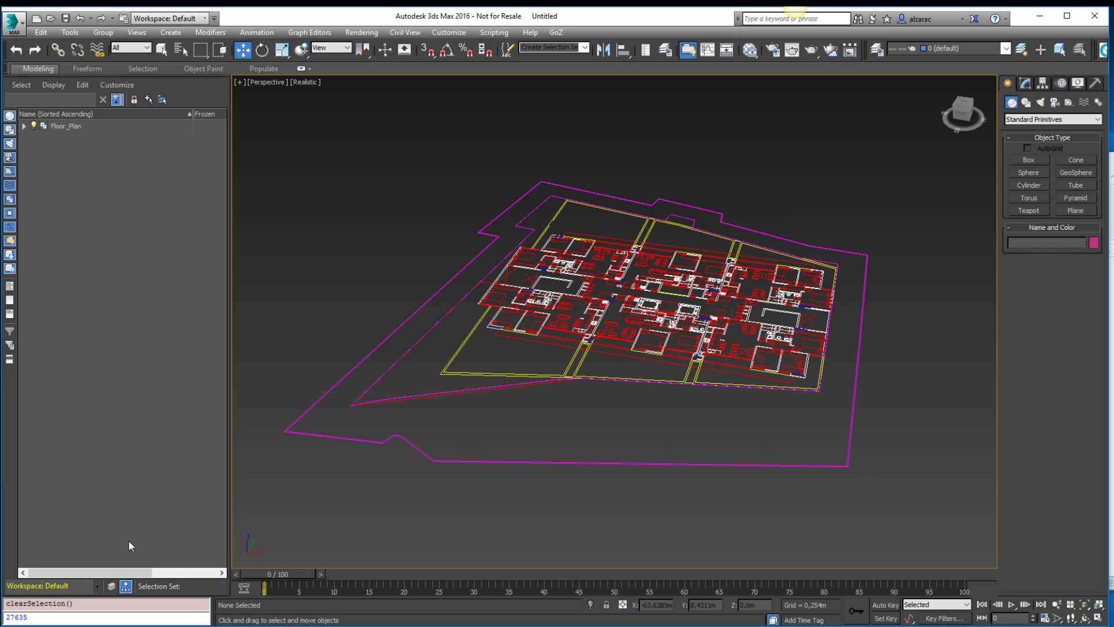
Organize the scene listing by layer and review the imported layers, keeping 0 (default) as the current layer.
click(112, 586)
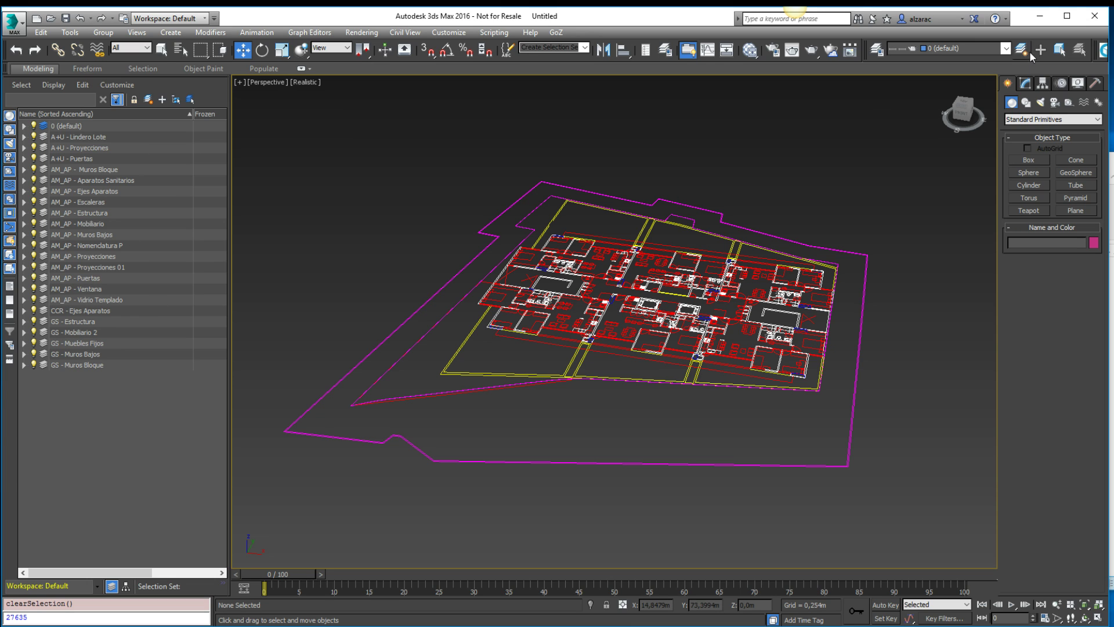
click(1008, 49)
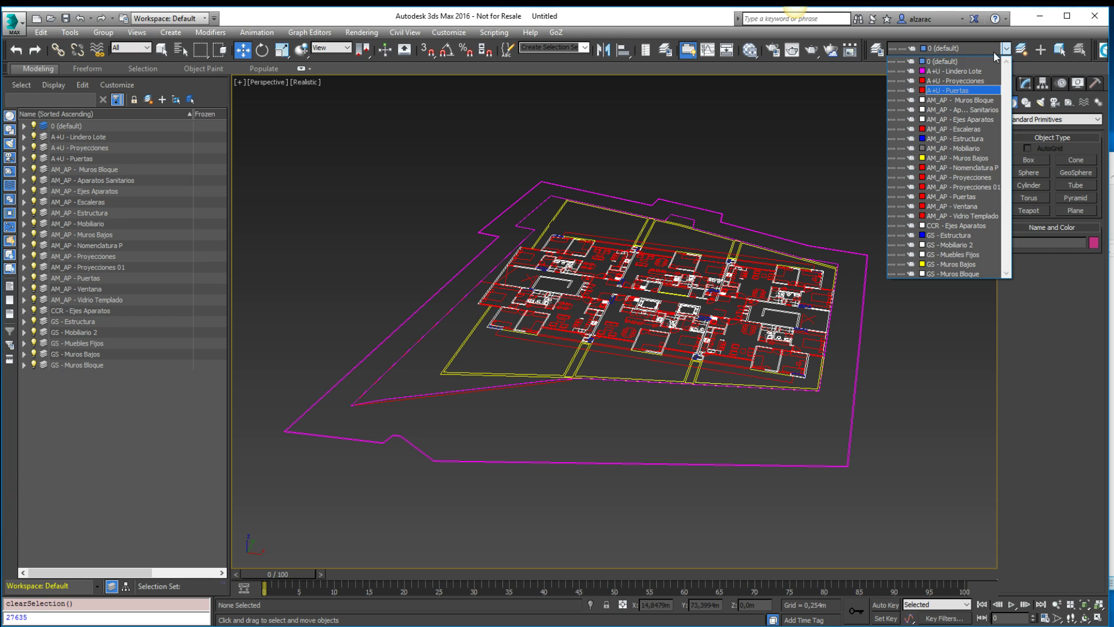
click(1006, 50)
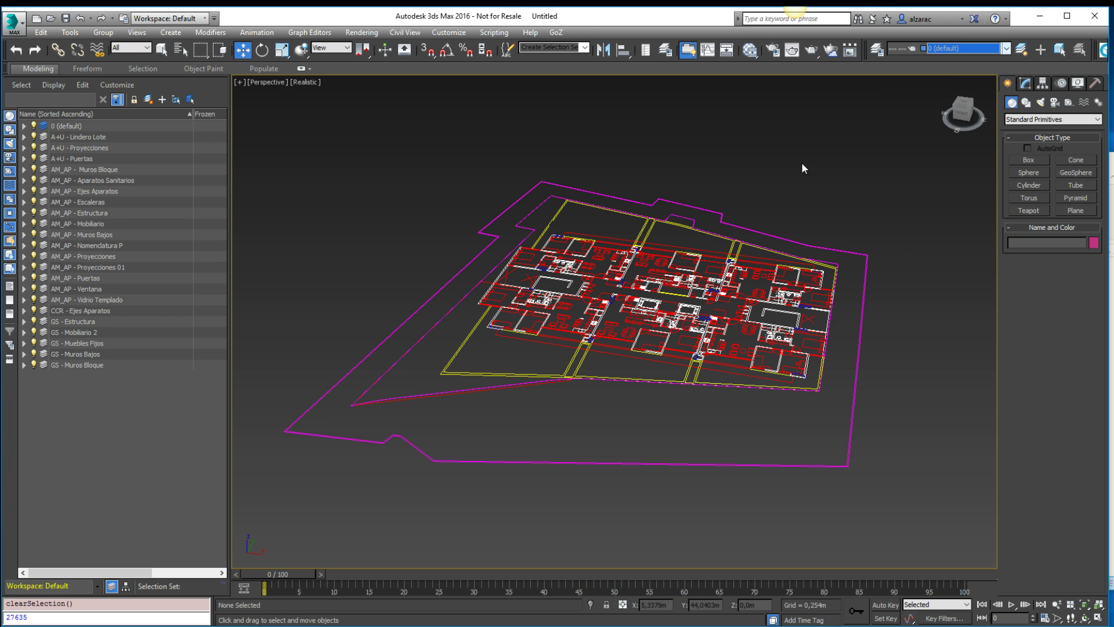
Select the Floor_Plan group in perspective and review the layers its objects are spread over, keeping 0 (default) as the current layer.
click(689, 205)
middle_drag(689, 204, 621, 181)
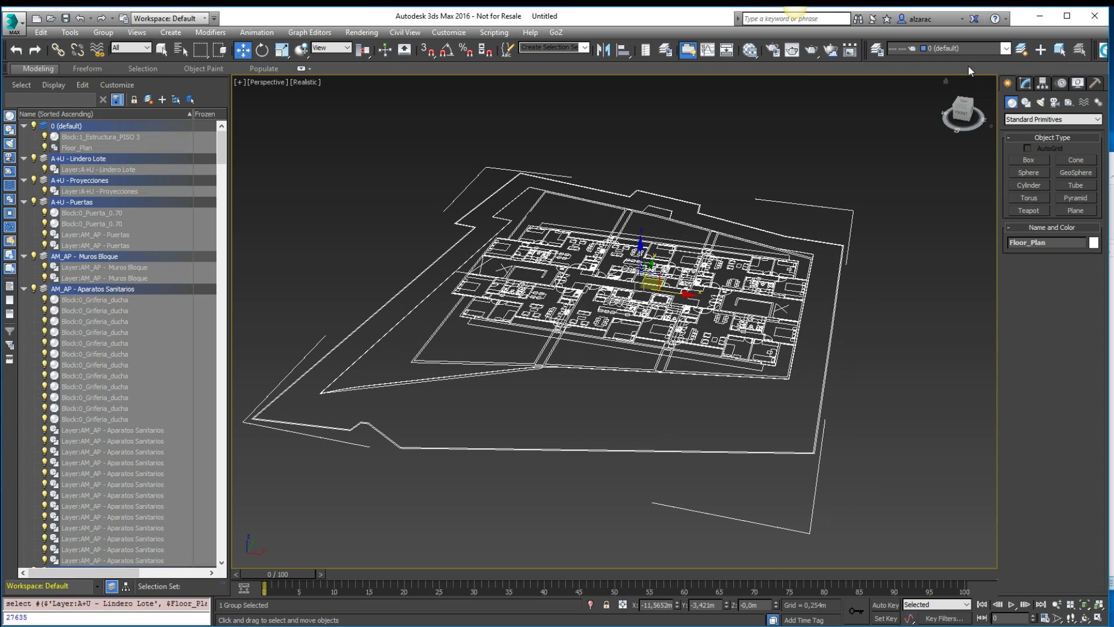
click(1006, 49)
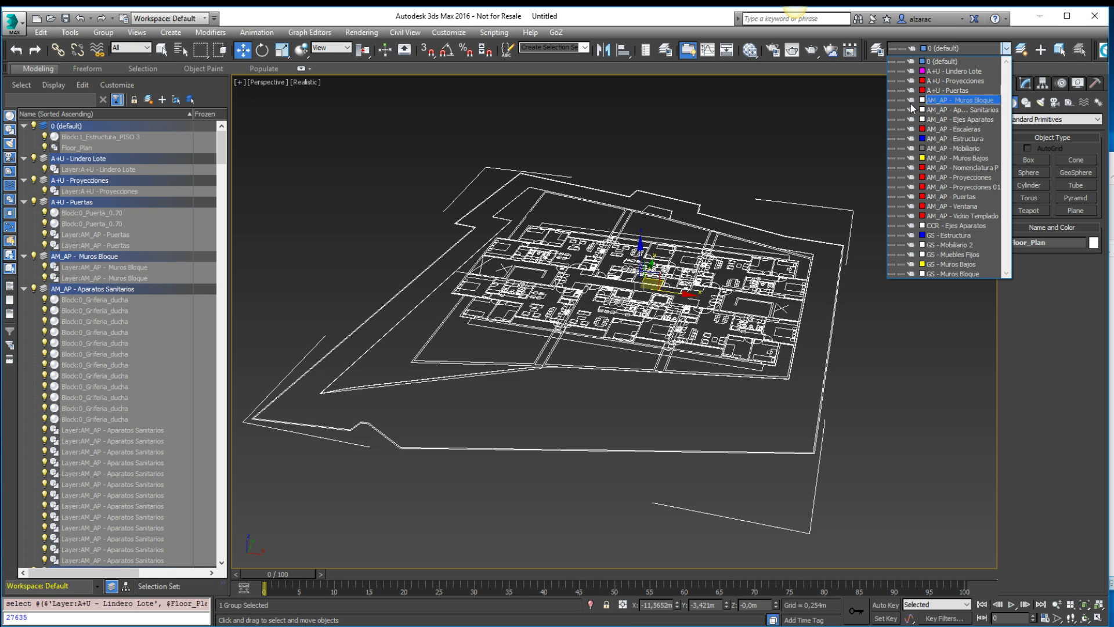
click(942, 61)
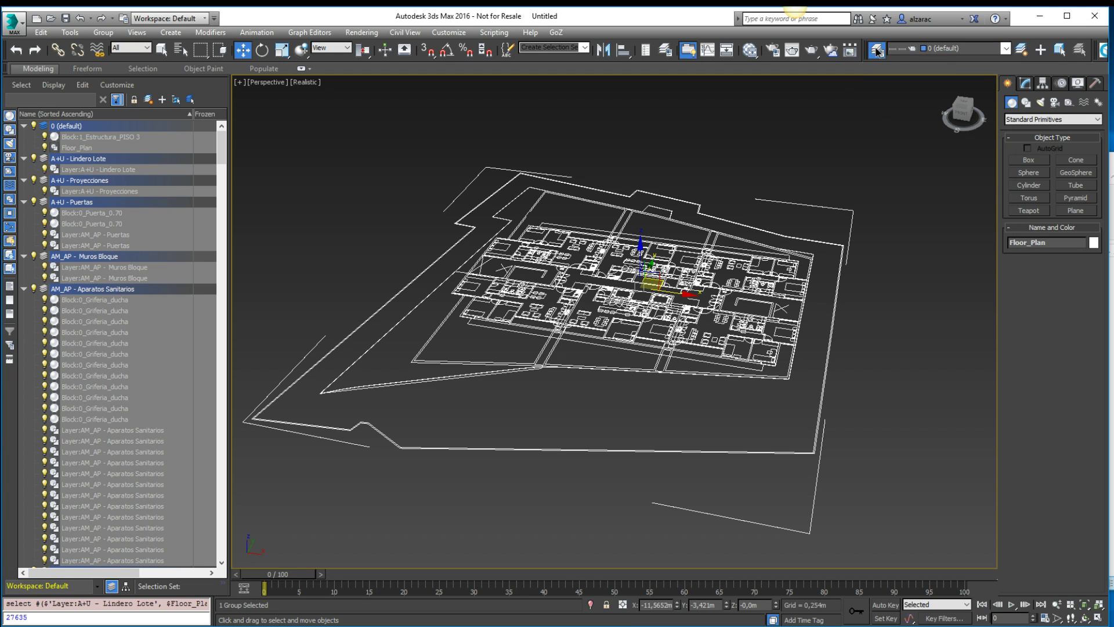
click(876, 50)
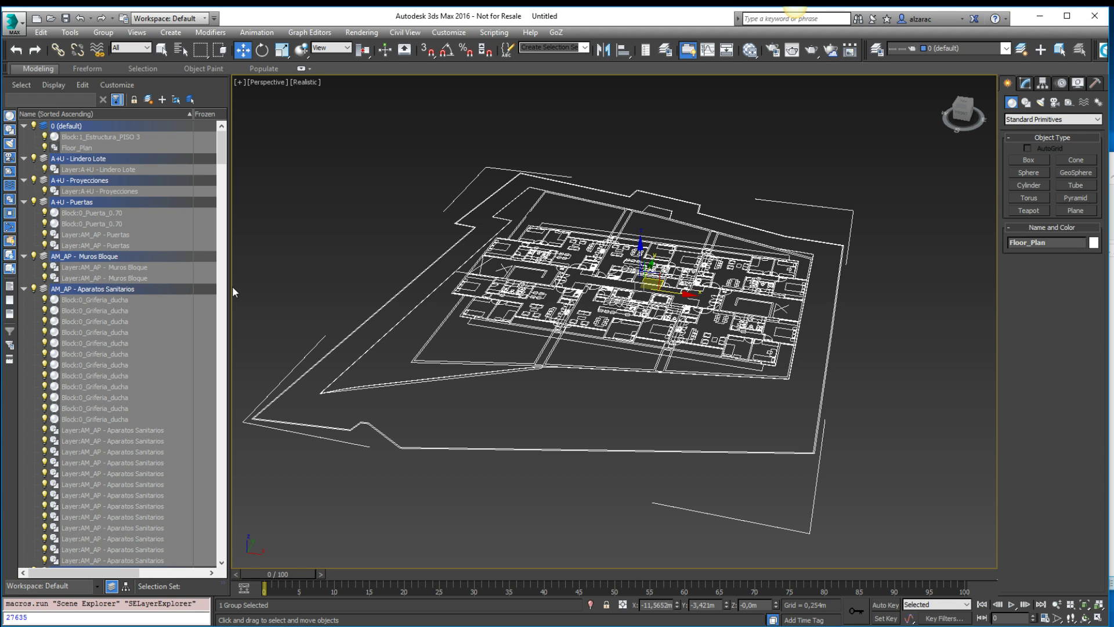
In the Top view, create a new layer named Floor_Plan, move the selected group into it, and clear the selection.
click(697, 178)
click(737, 203)
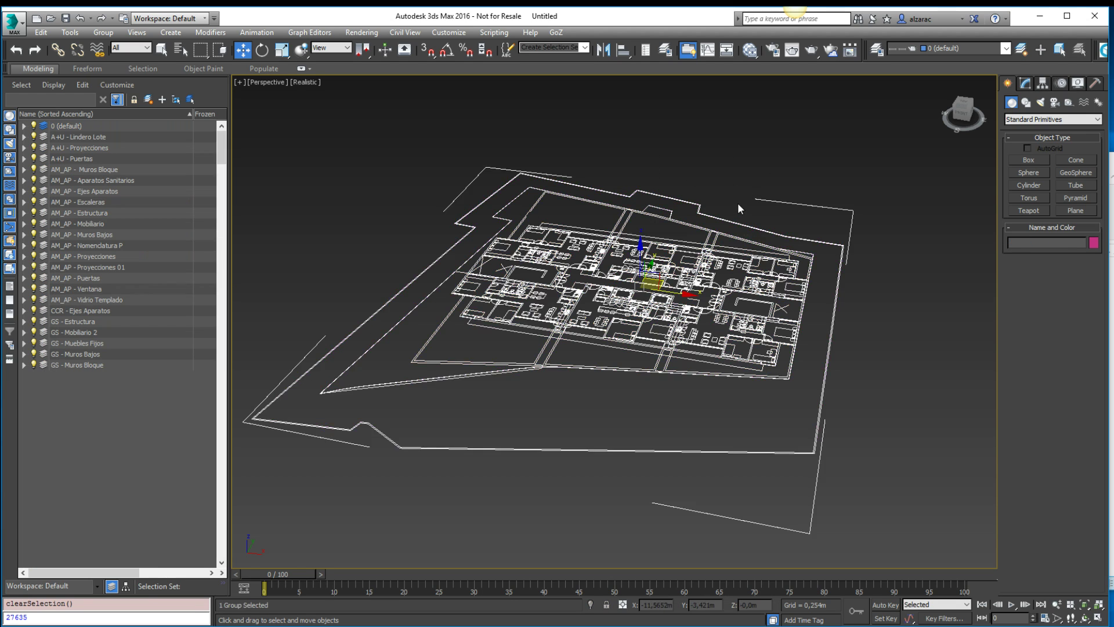
key(t)
scroll(685, 253, up, 5)
scroll(686, 253, down, 5)
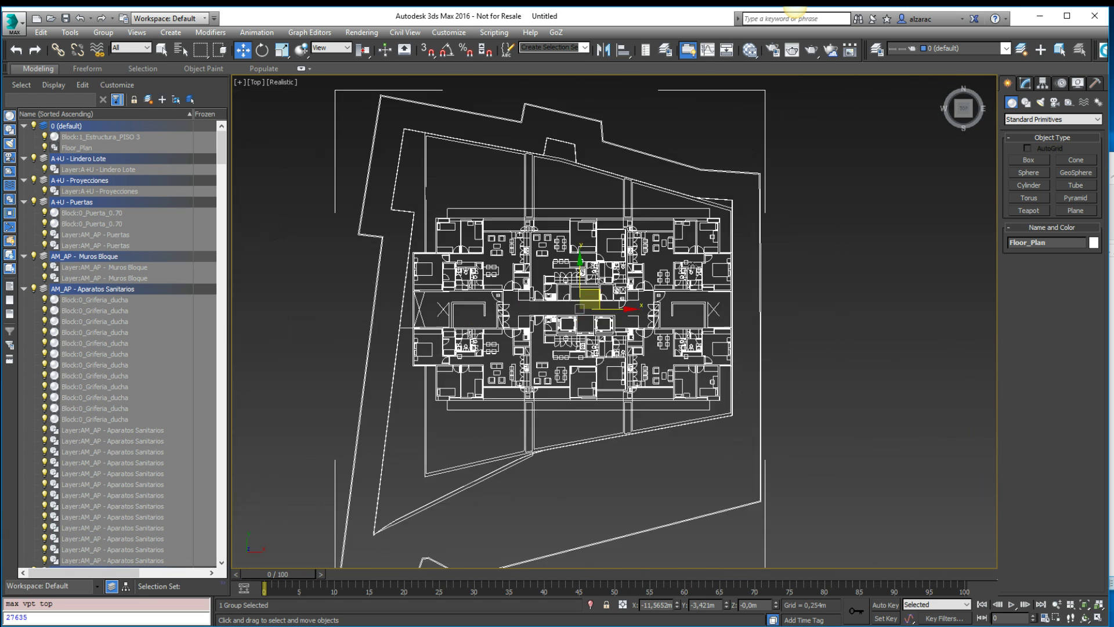
click(1021, 49)
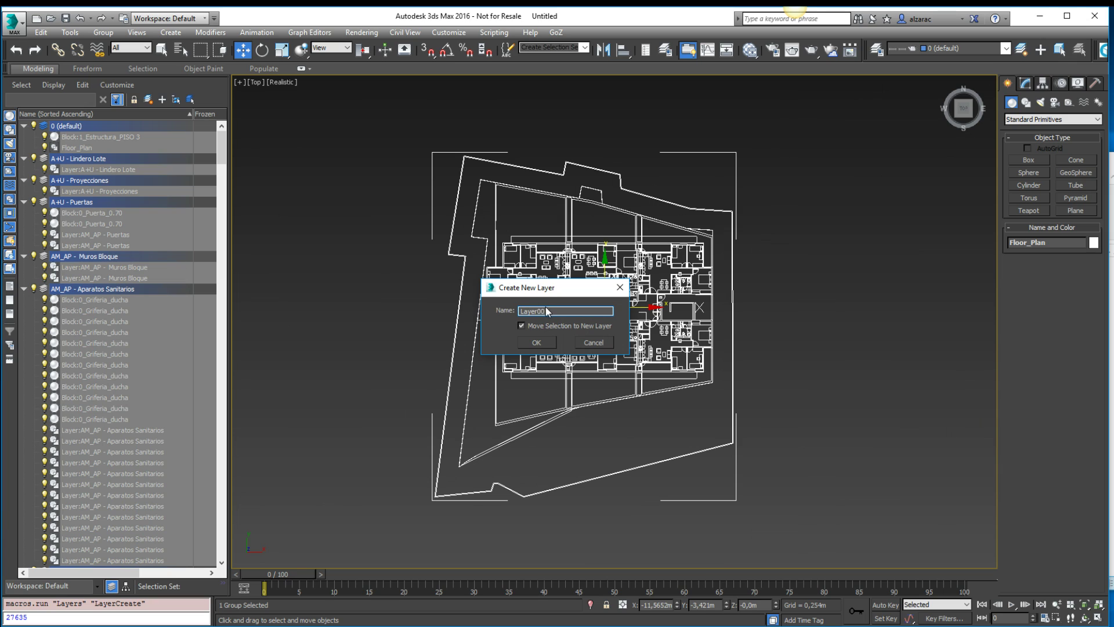
drag(547, 311, 484, 309)
text(Floor_Plan)
click(536, 343)
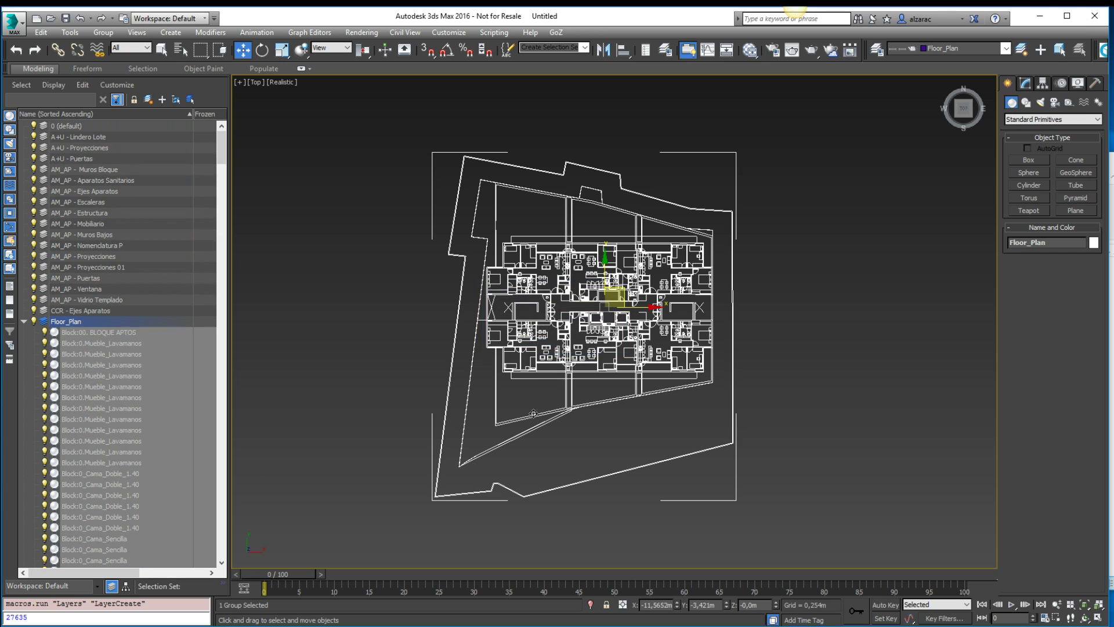
click(806, 226)
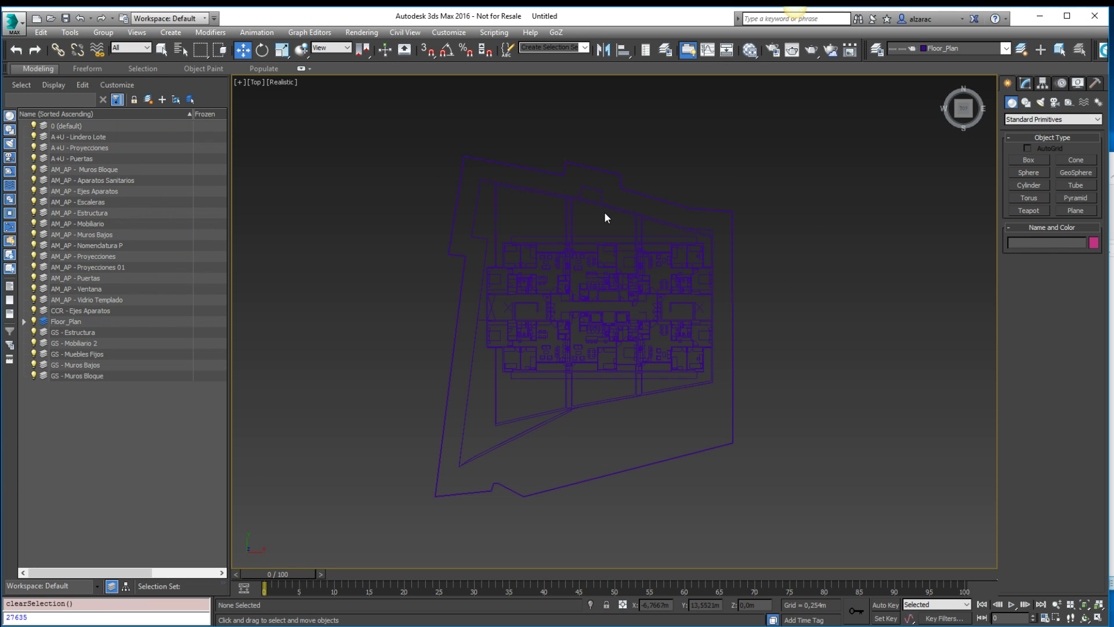
Expand the Floor_Plan layer in the scene listing to check its contents, and collapse it again.
click(70, 321)
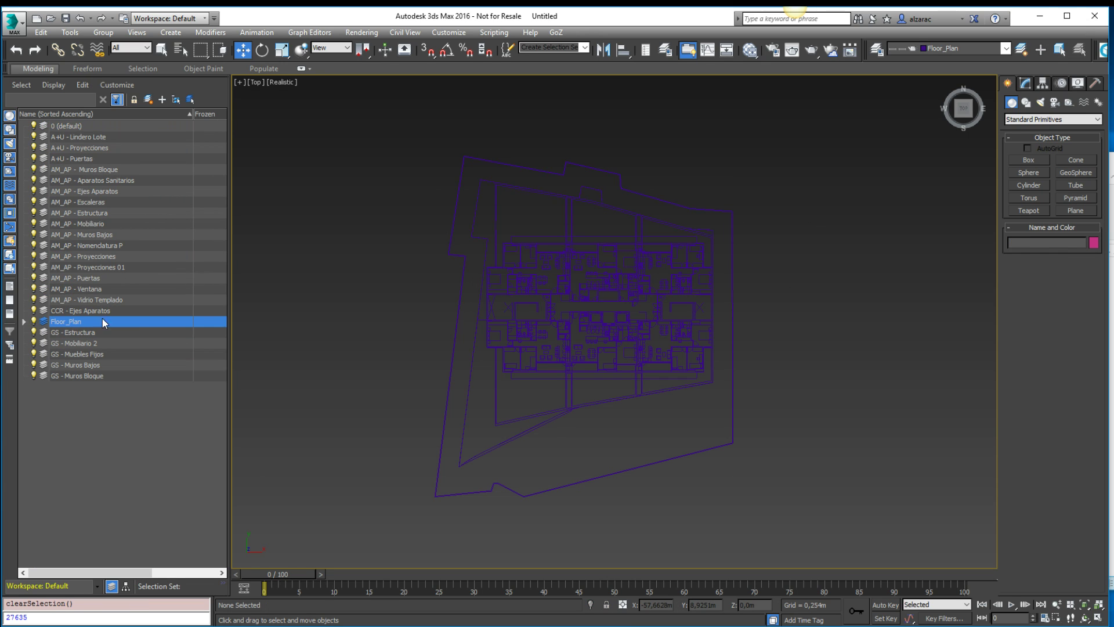
click(24, 321)
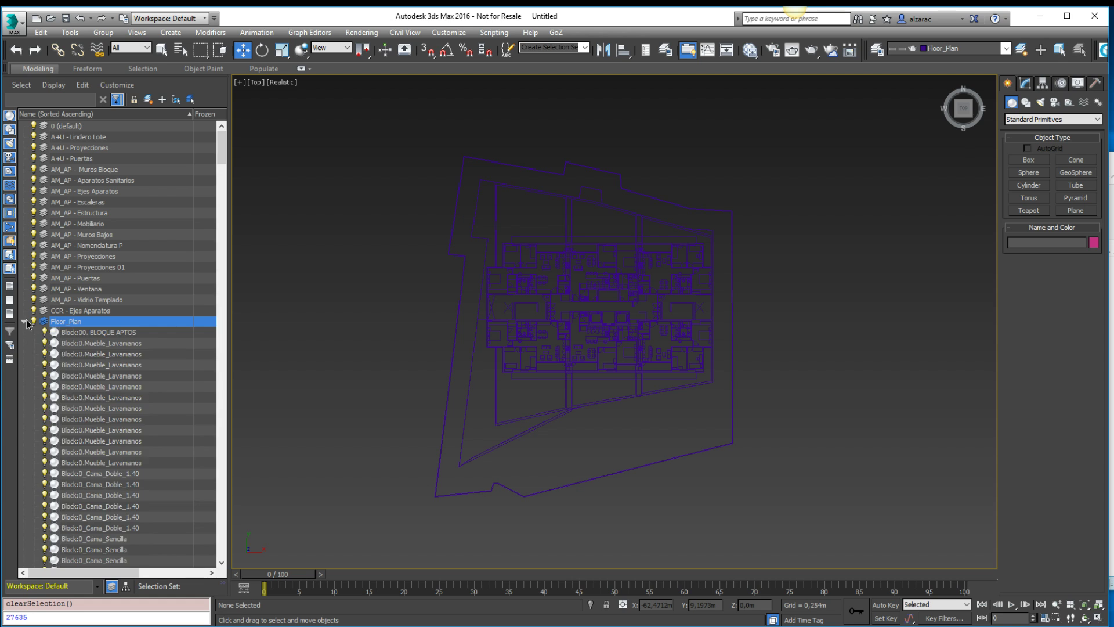
click(24, 322)
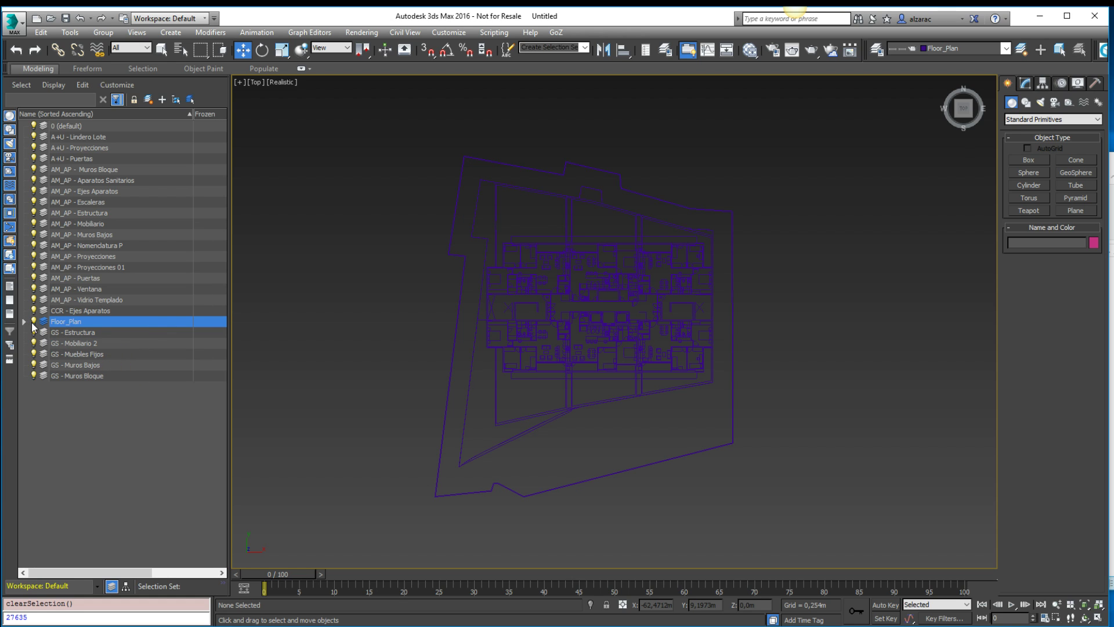
Test from several lines of the apartment plan that the Floor_Plan group selects as one object, and clear the selection.
click(678, 216)
scroll(643, 264, up, 3)
click(643, 264)
scroll(714, 266, up, 3)
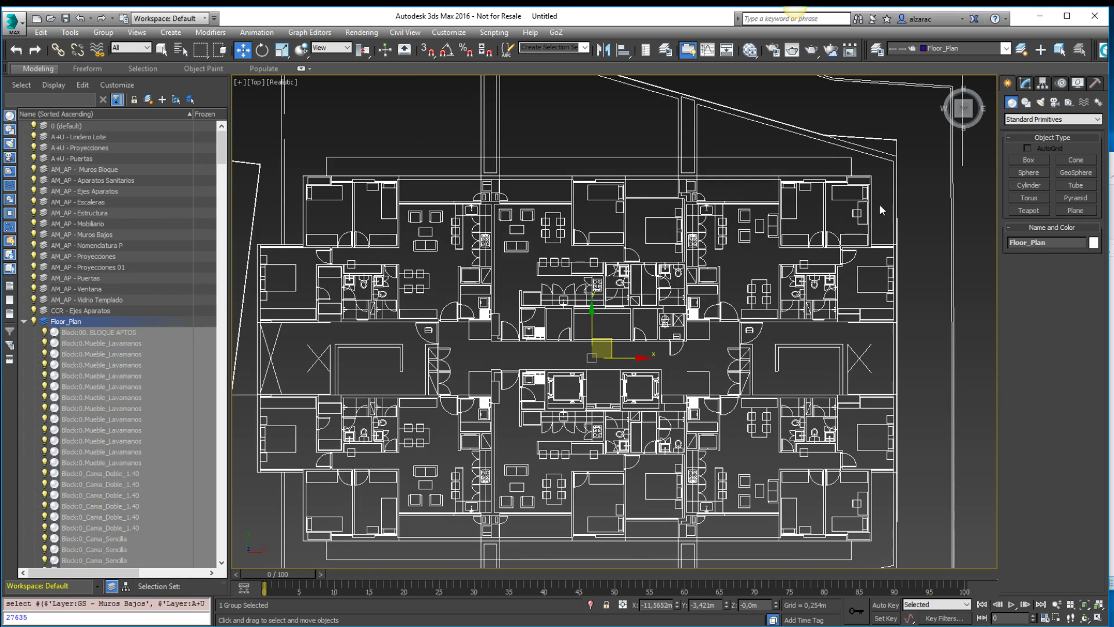
scroll(708, 267, down, 4)
click(850, 223)
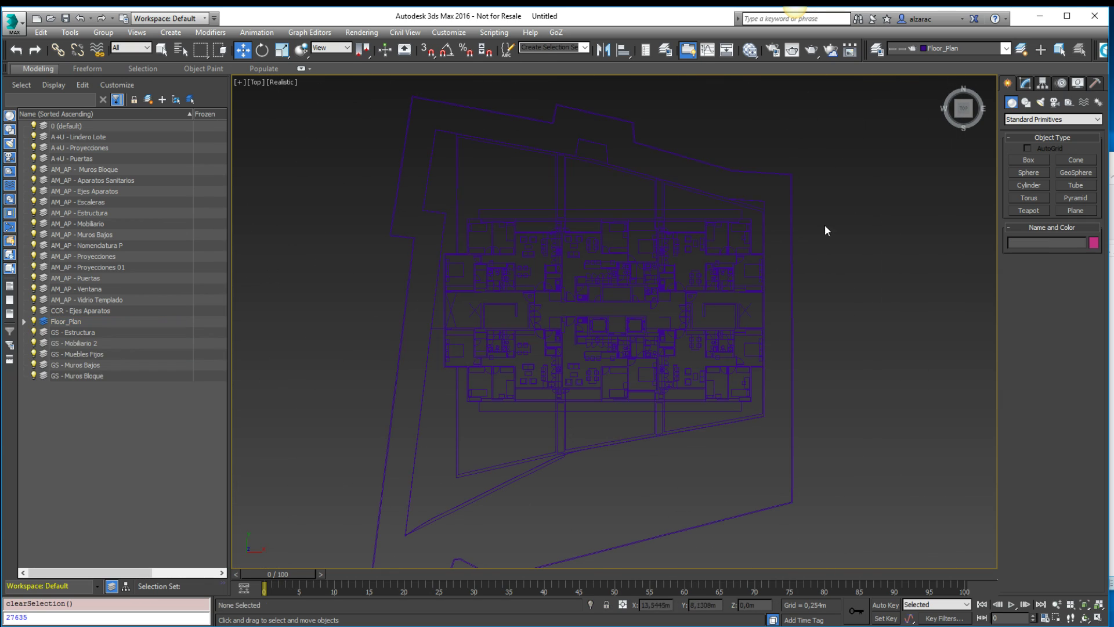
click(748, 251)
scroll(609, 249, up, 3)
scroll(653, 307, down, 3)
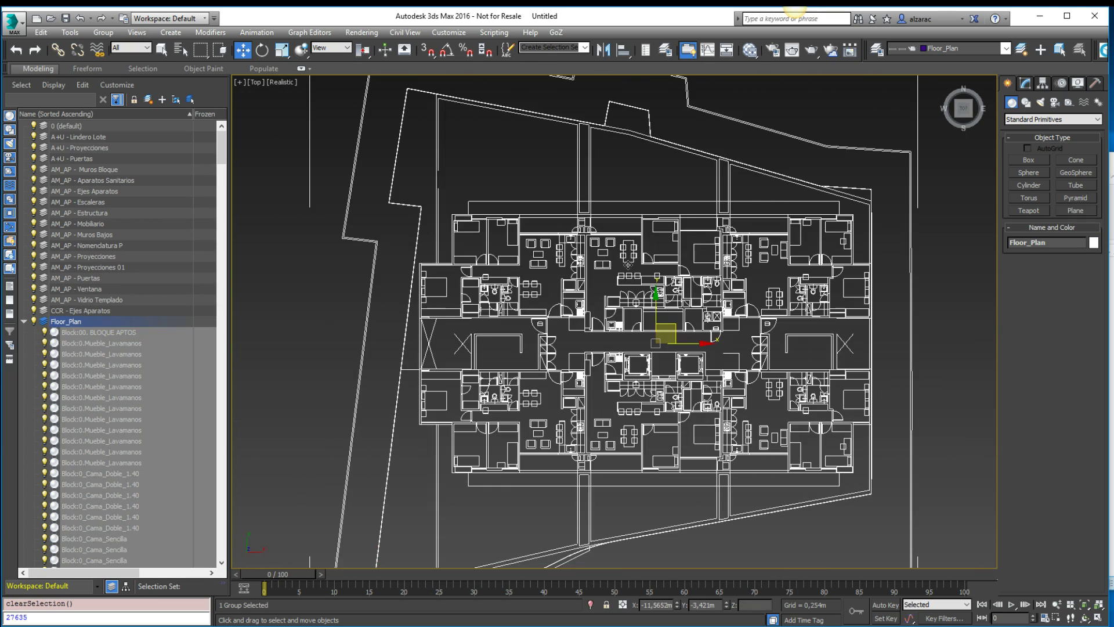
scroll(731, 131, up, 1)
click(917, 216)
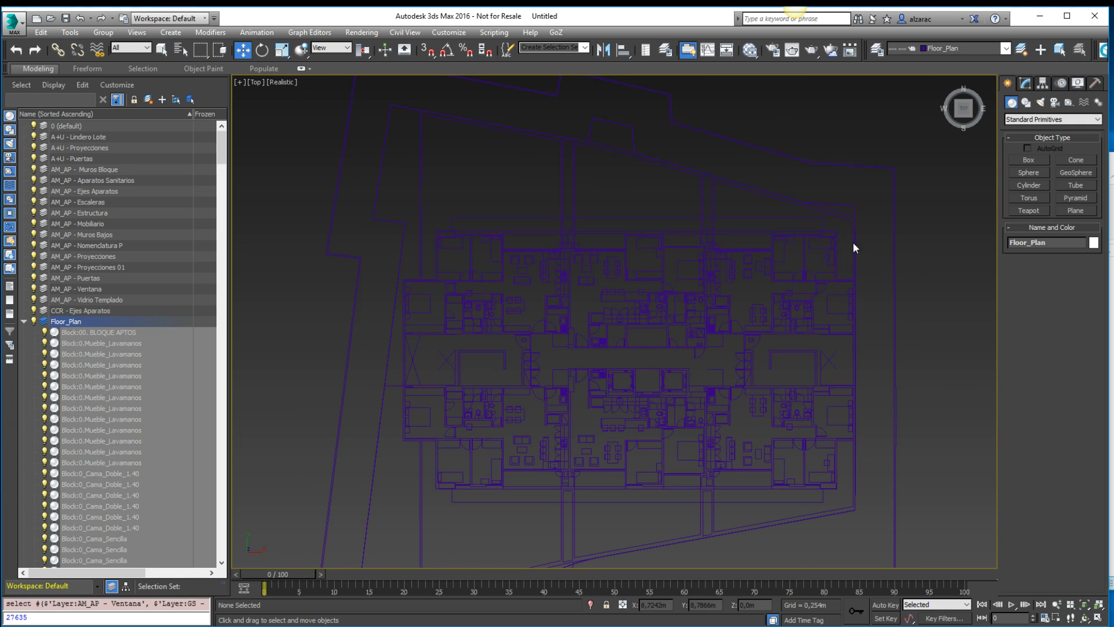
Select the grouped plan again, examine its kitchens, bathrooms and doors up close, and deselect it.
scroll(803, 298, up, 5)
drag(809, 303, 754, 341)
middle_drag(727, 261, 741, 241)
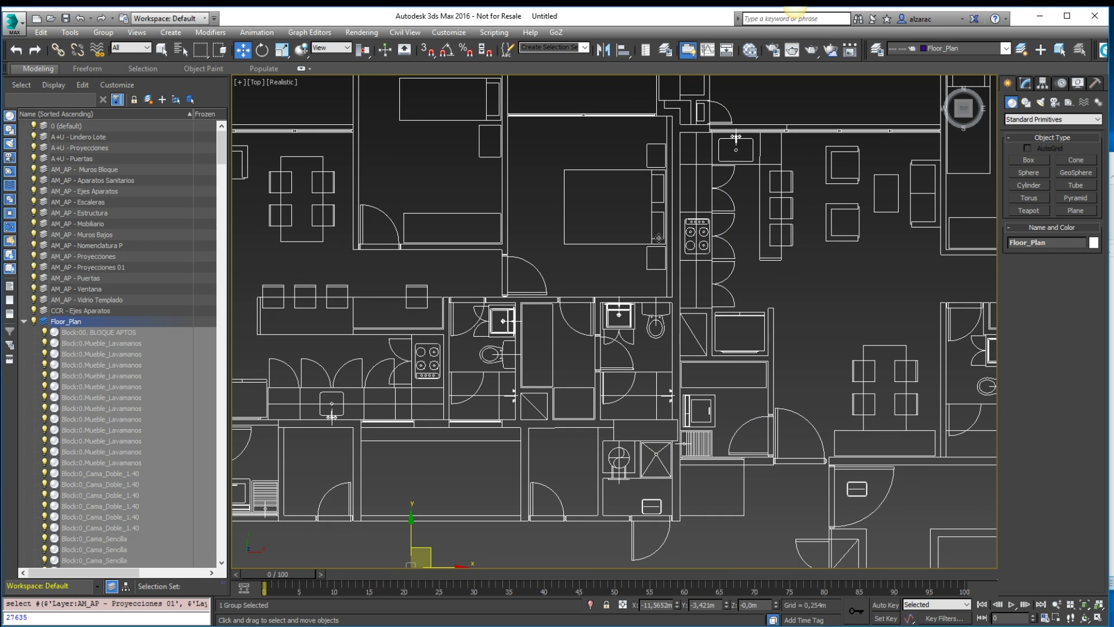
scroll(682, 351, up, 4)
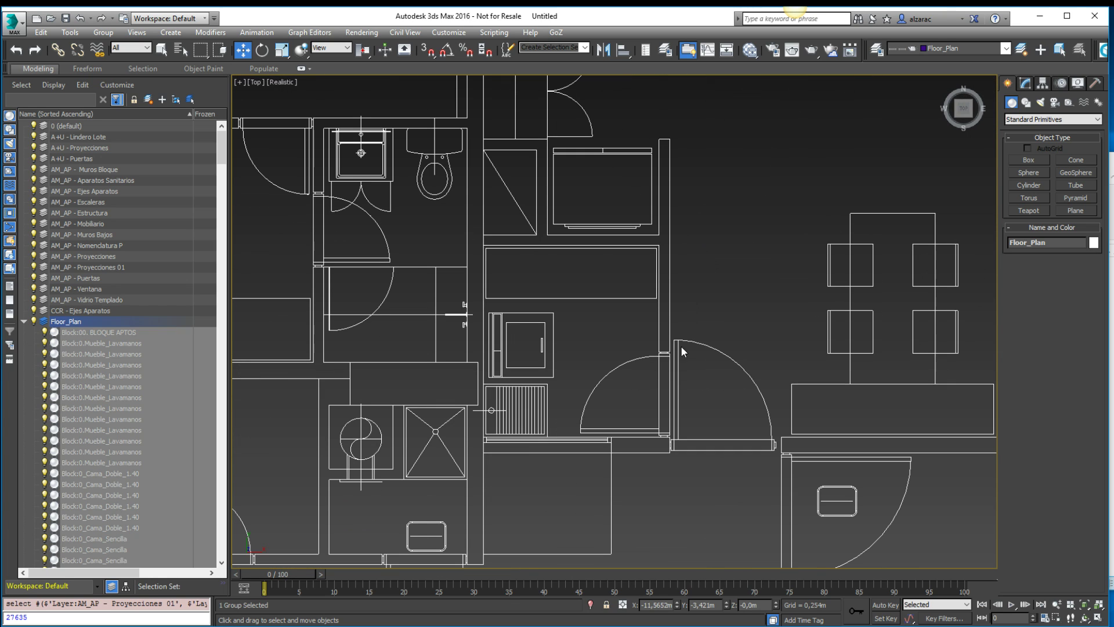
scroll(649, 311, down, 6)
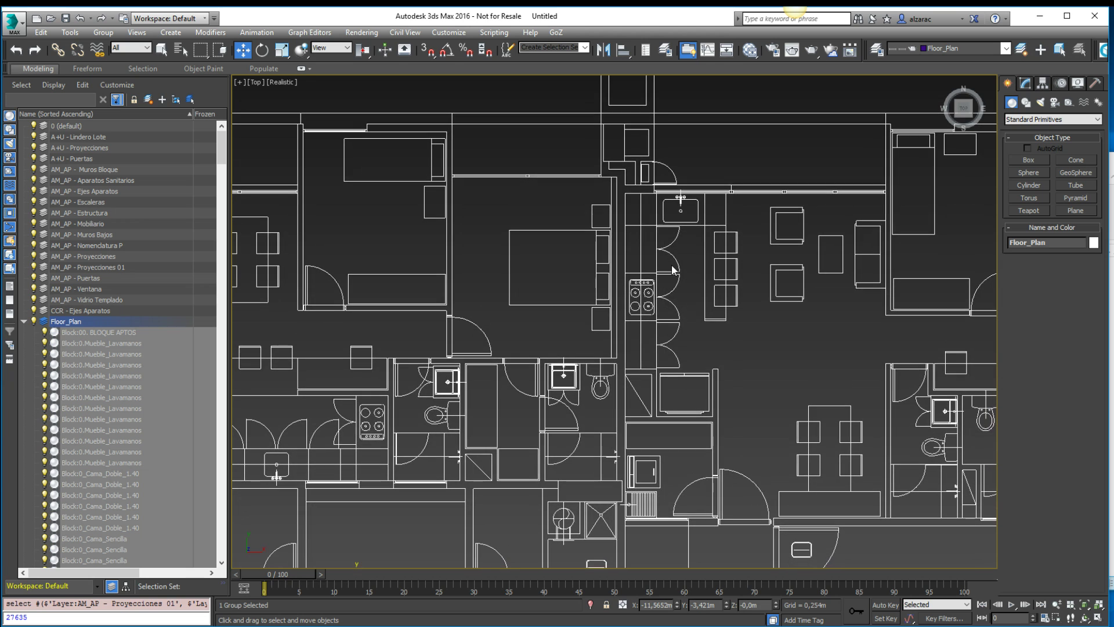
scroll(655, 232, down, 5)
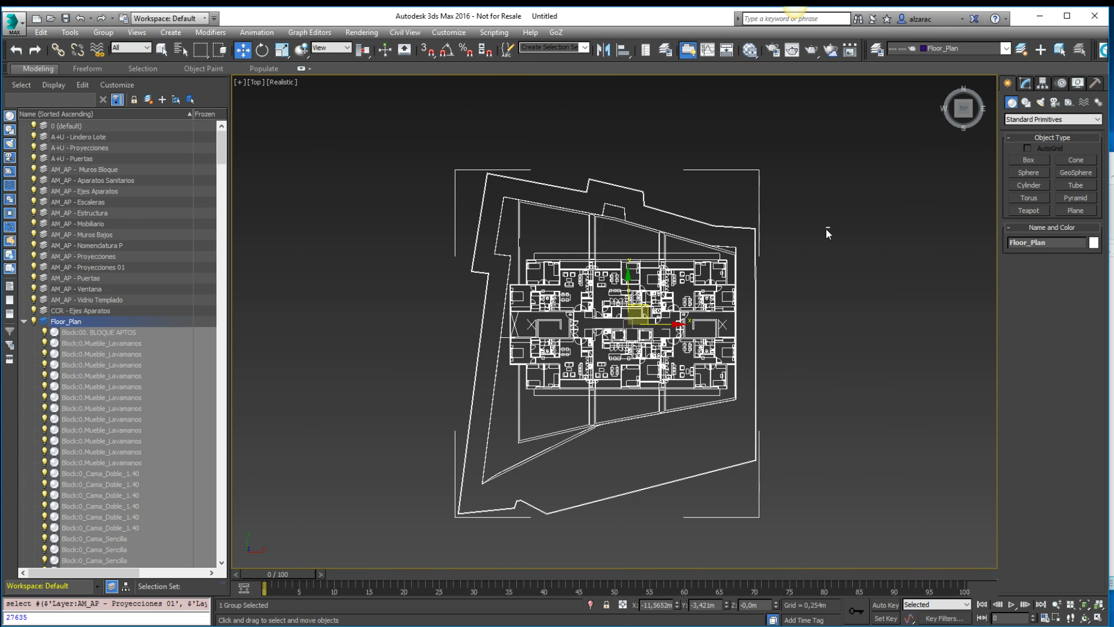
click(712, 219)
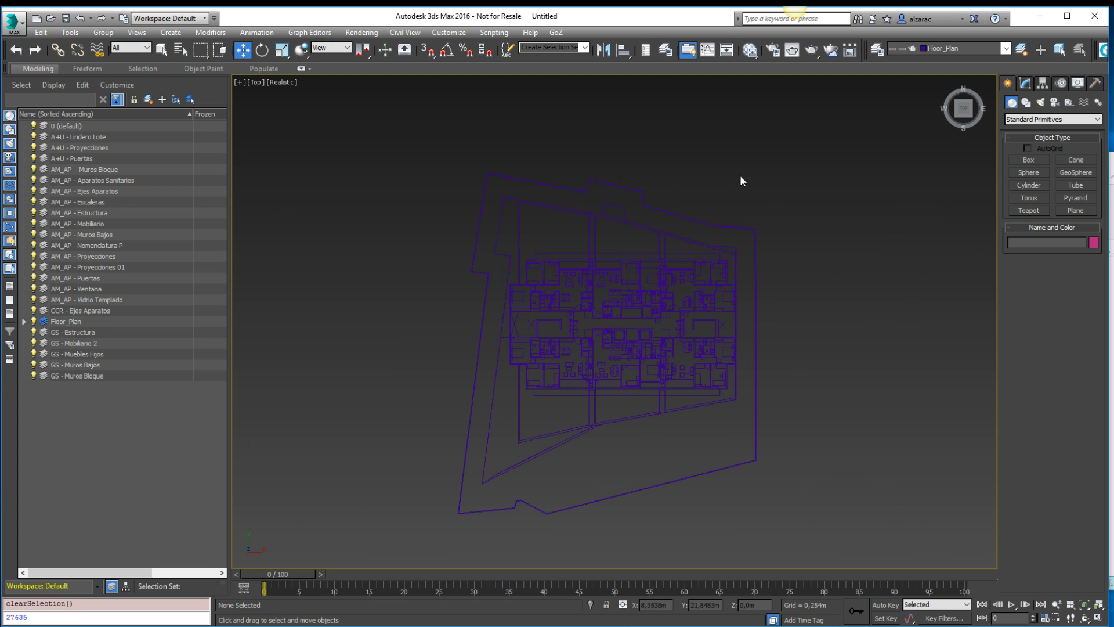
Reset the scene to an empty file without saving the changes.
click(14, 26)
click(57, 80)
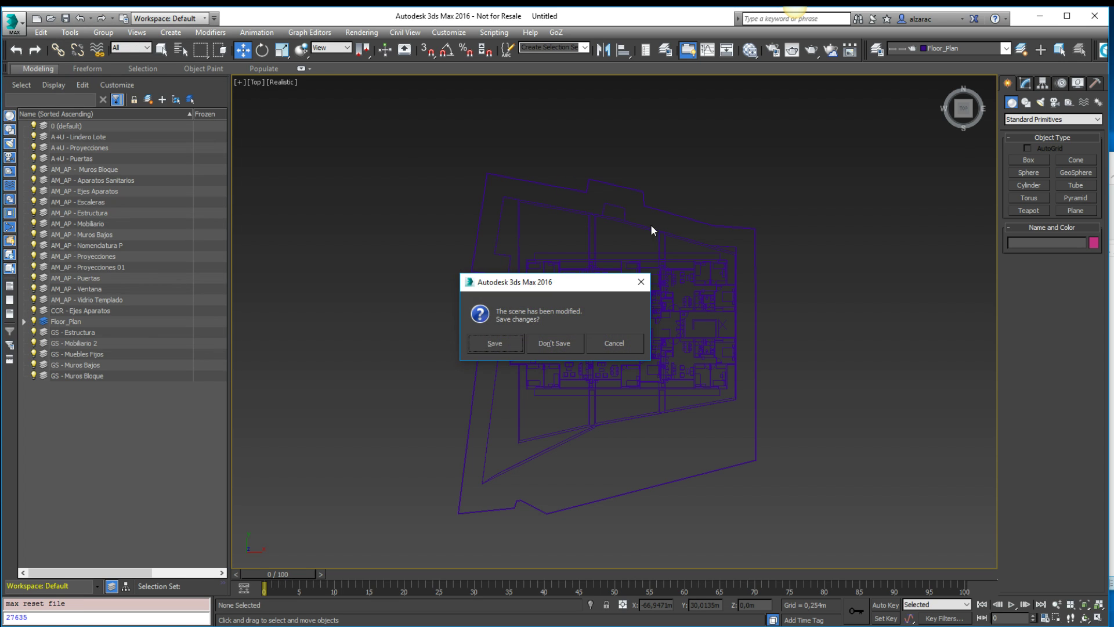
click(565, 342)
click(536, 343)
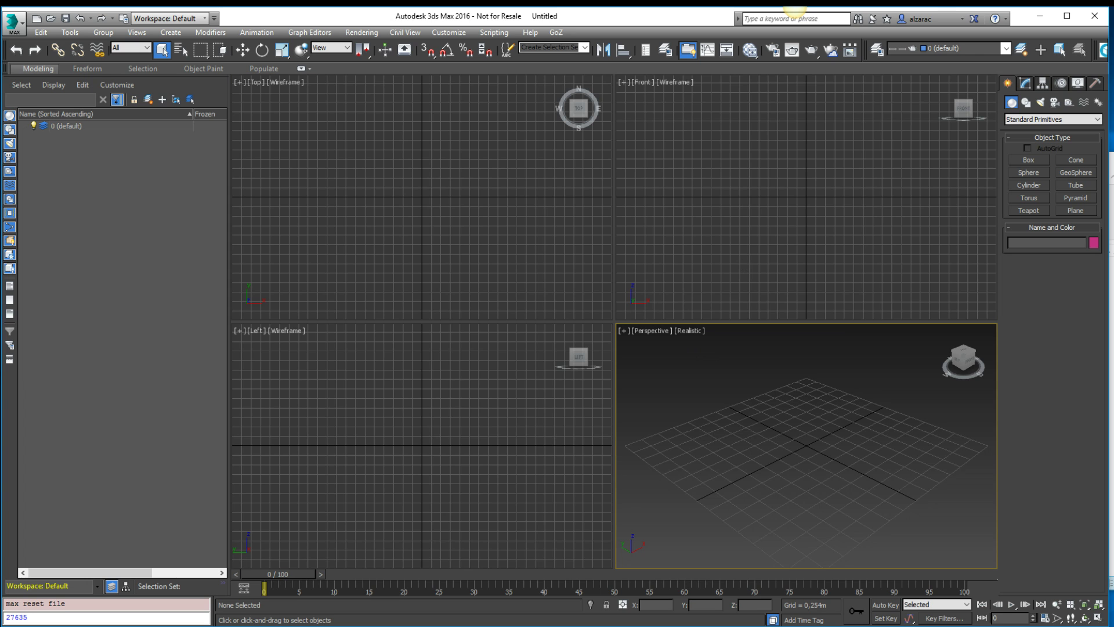
Bring up the MAXScript editor with Clean&Flatten_LayersDWG.ms and examine the script's description, macro name and category.
key(alt+Tab)
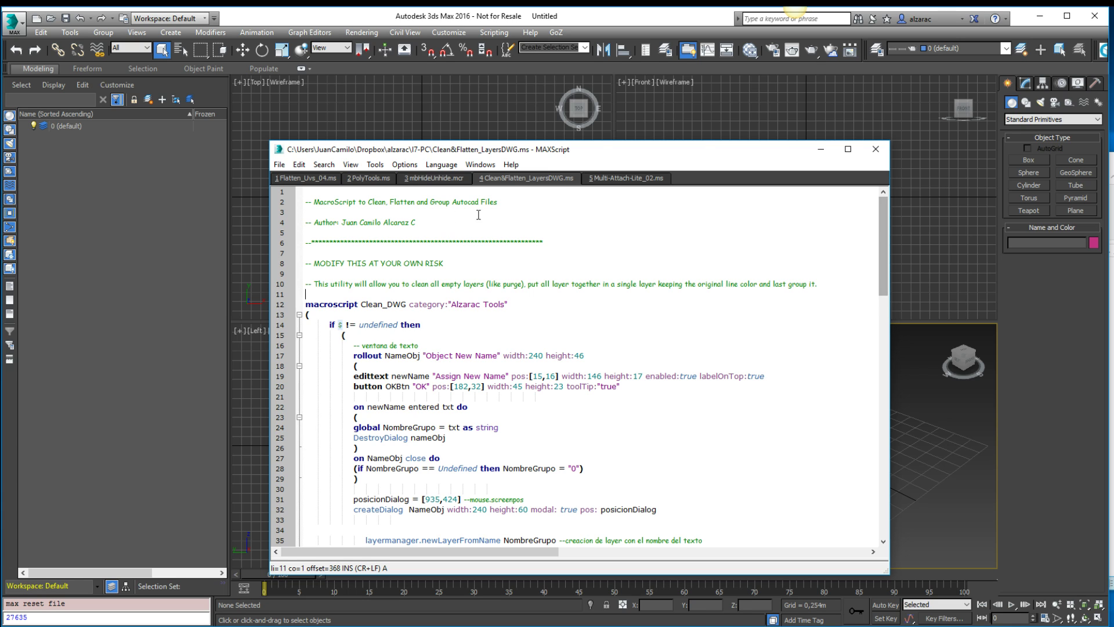
double_click(361, 303)
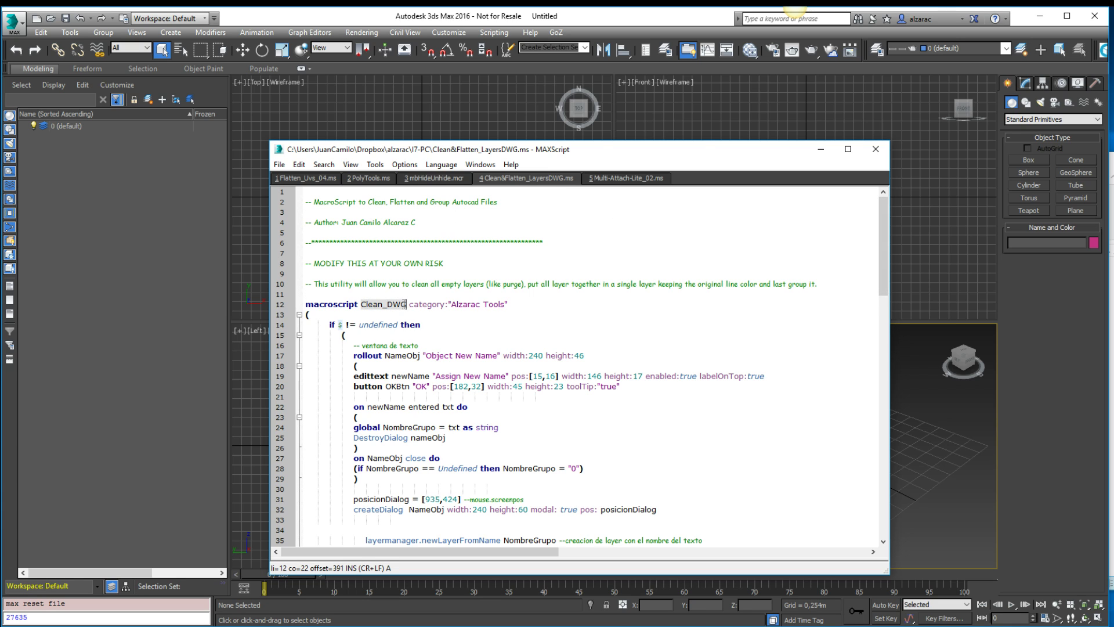
click(562, 300)
drag(649, 150, 657, 153)
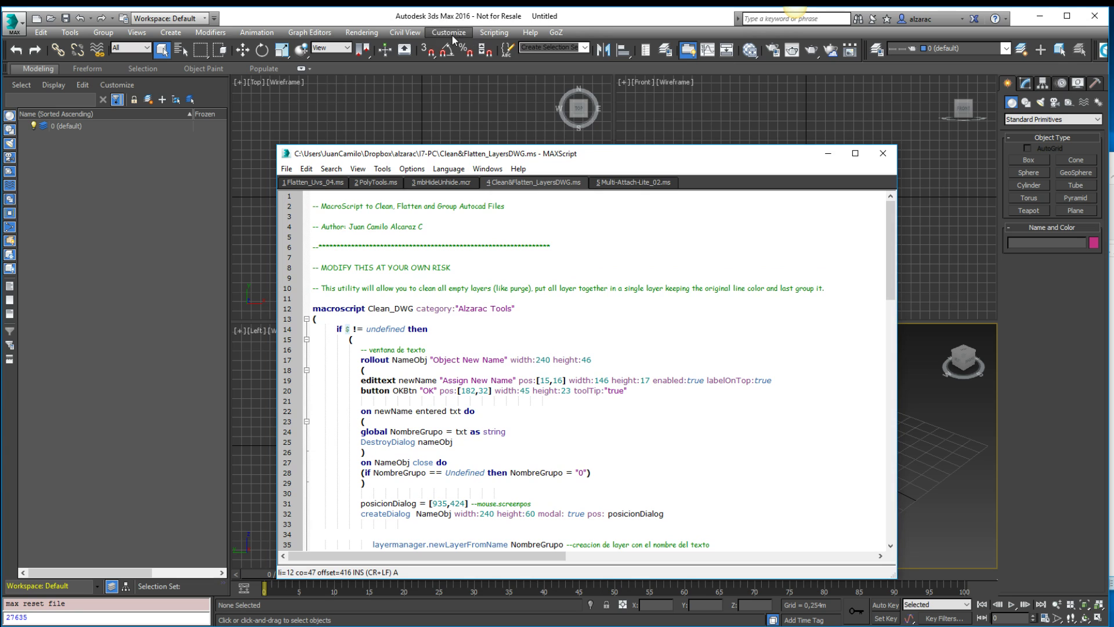
click(492, 35)
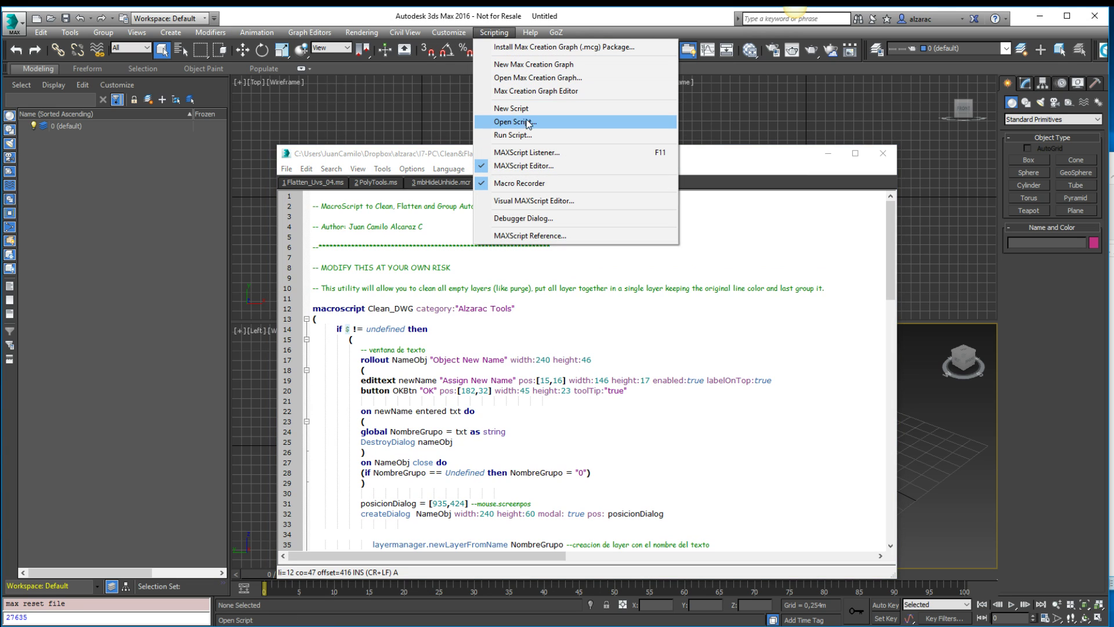
click(728, 156)
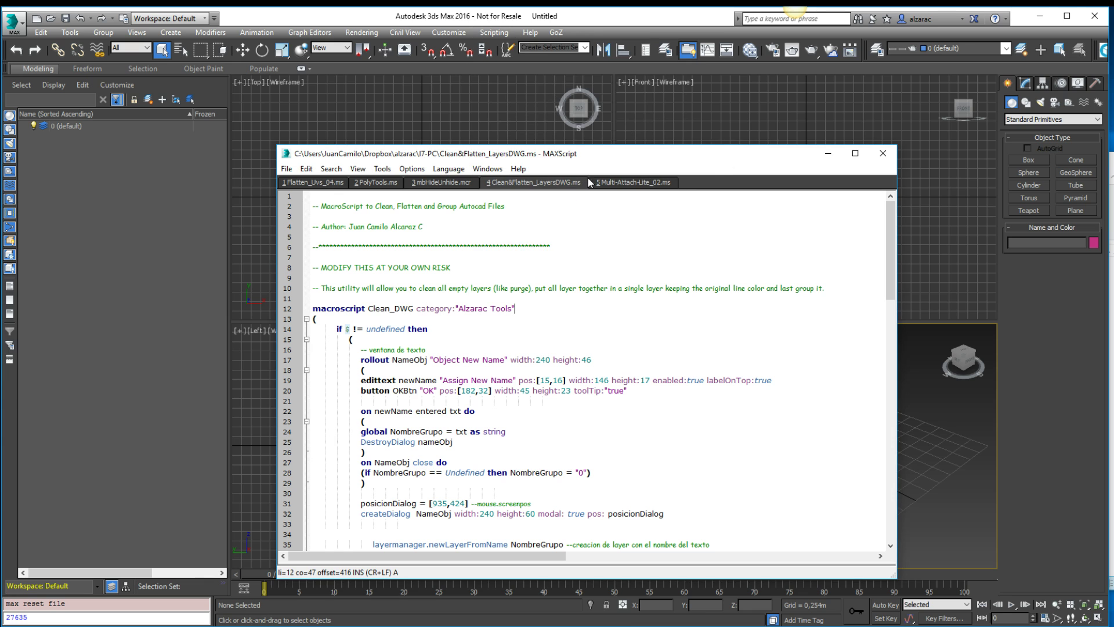
Close all the open scripts, including Clean&Flatten_LayersDWG.ms and Flatten_Uvs_04.ms, and close the MAXScript editor.
right_click(564, 183)
click(580, 190)
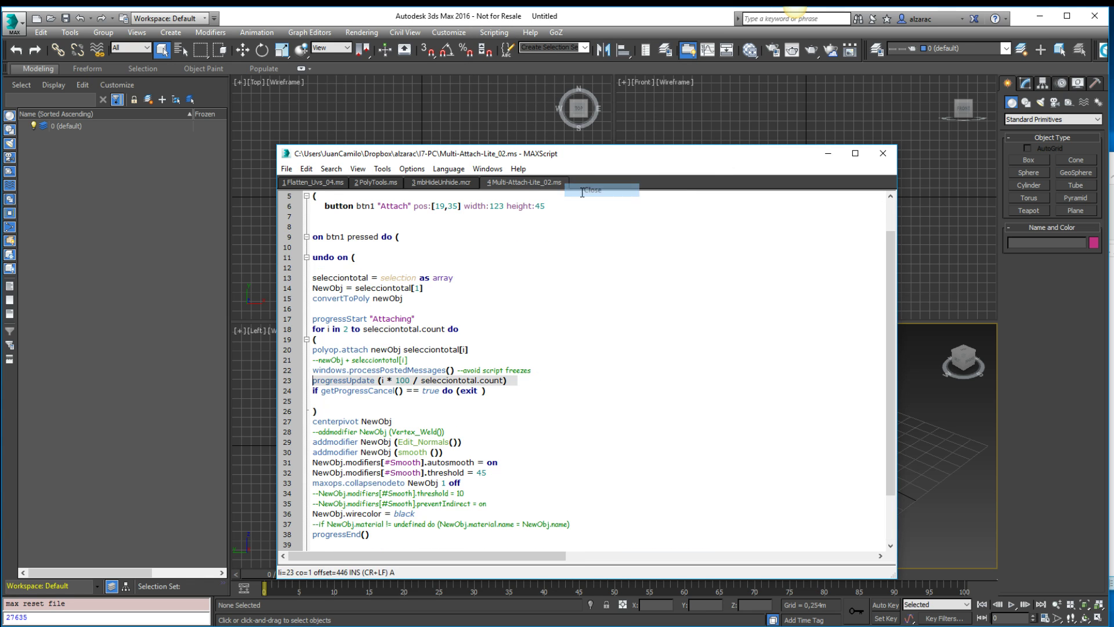
right_click(525, 183)
click(546, 192)
right_click(448, 184)
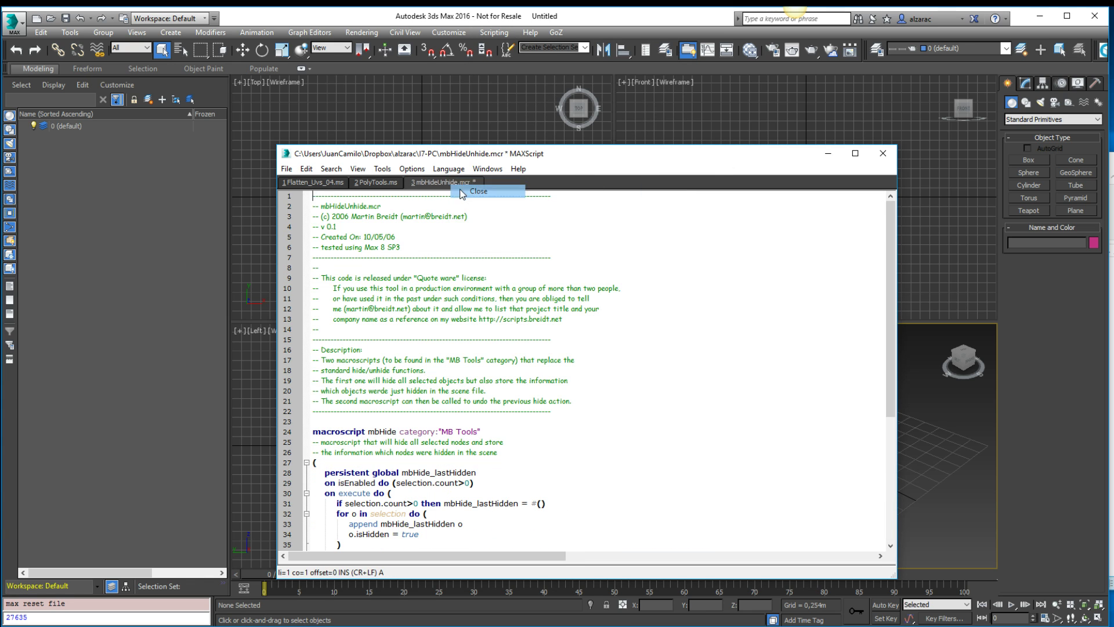
click(470, 190)
right_click(383, 183)
click(394, 190)
right_click(319, 181)
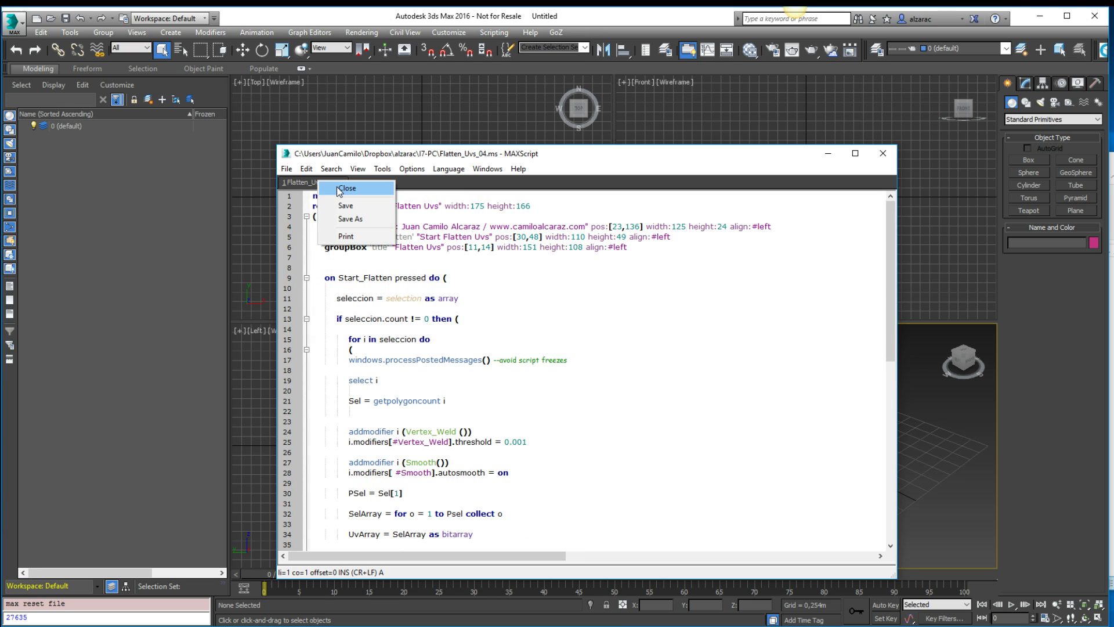
click(334, 188)
click(883, 153)
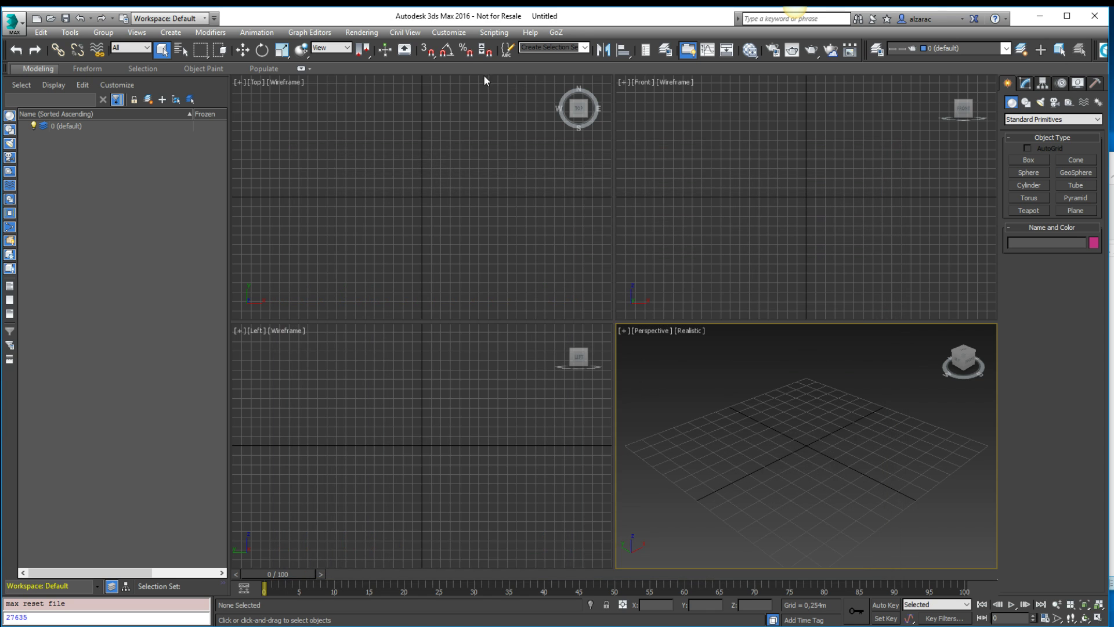
Open the script Clean&Flatten_LayersDWG.ms from the I7-PC folder, sorting the files by modification date.
click(493, 32)
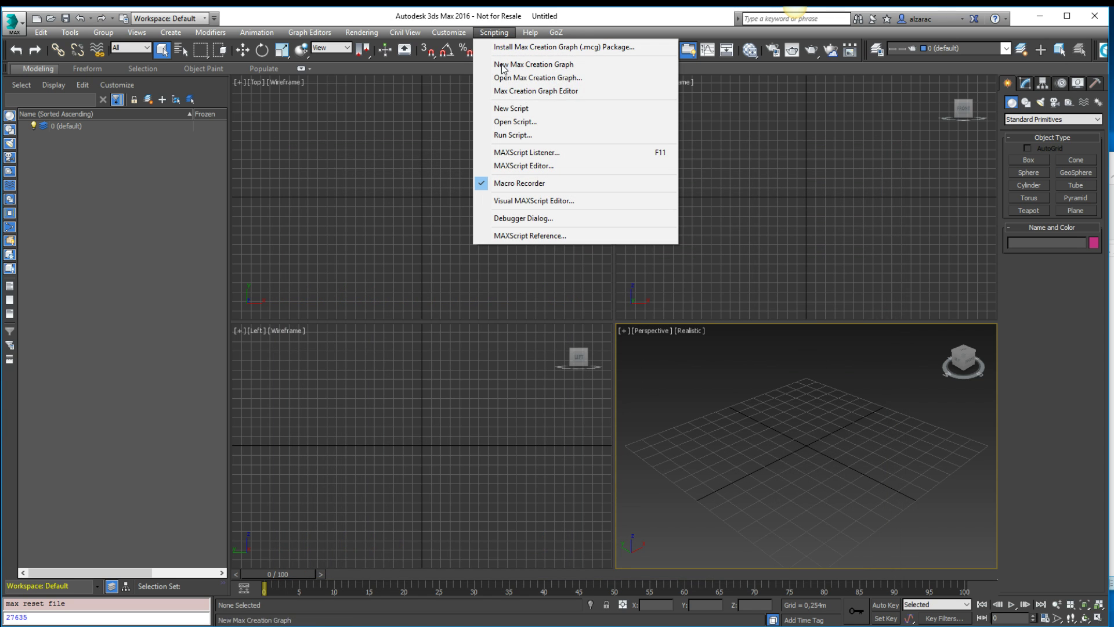
click(525, 122)
click(386, 204)
click(391, 216)
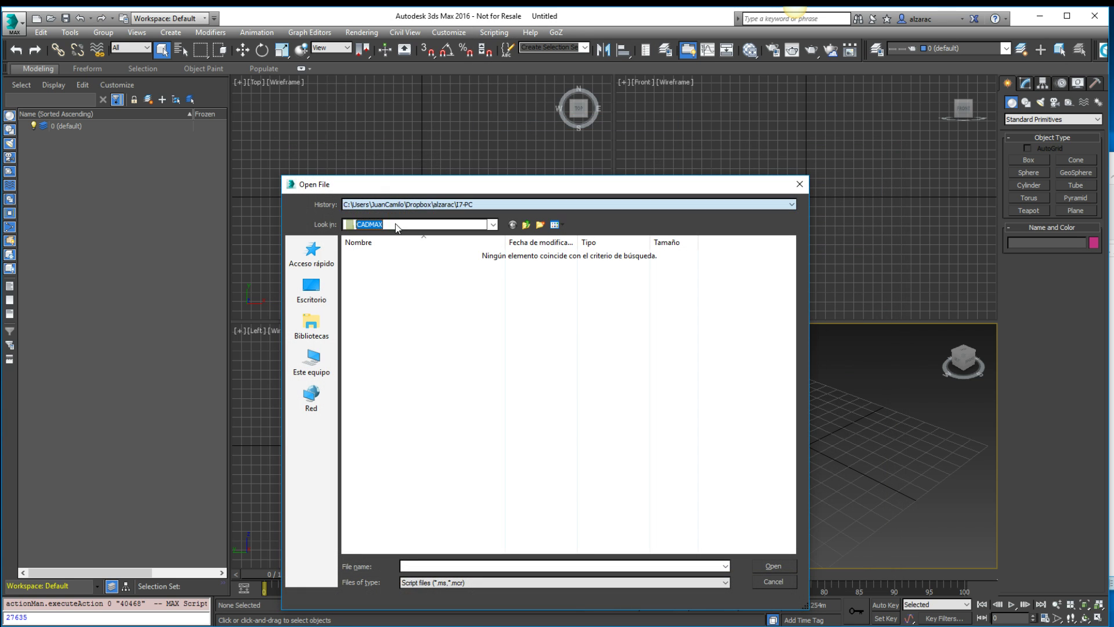
click(492, 224)
click(791, 258)
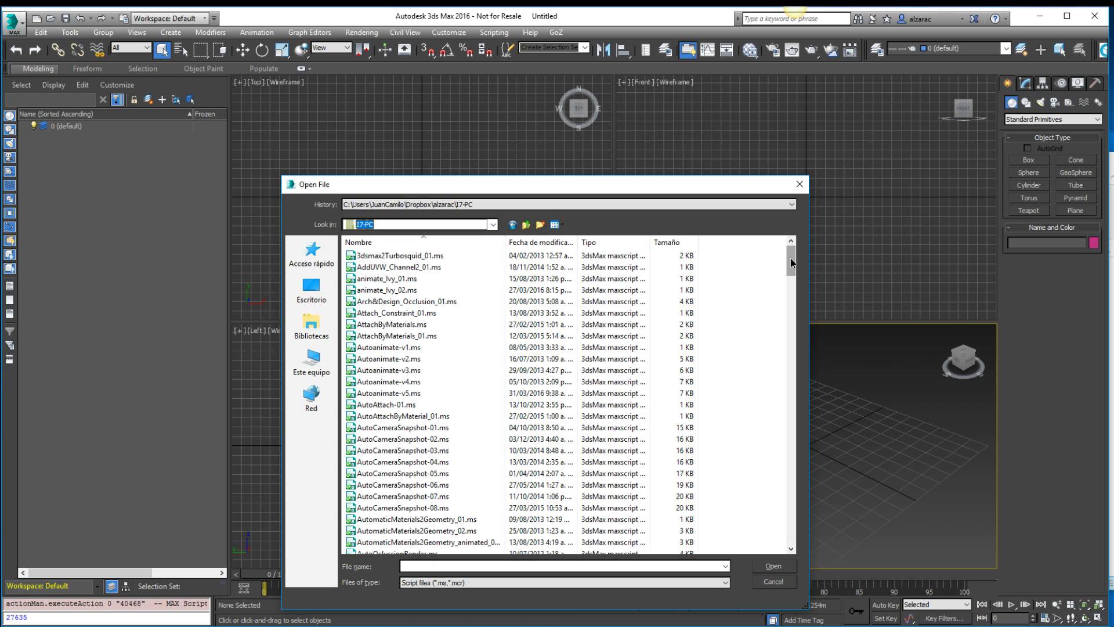
click(550, 243)
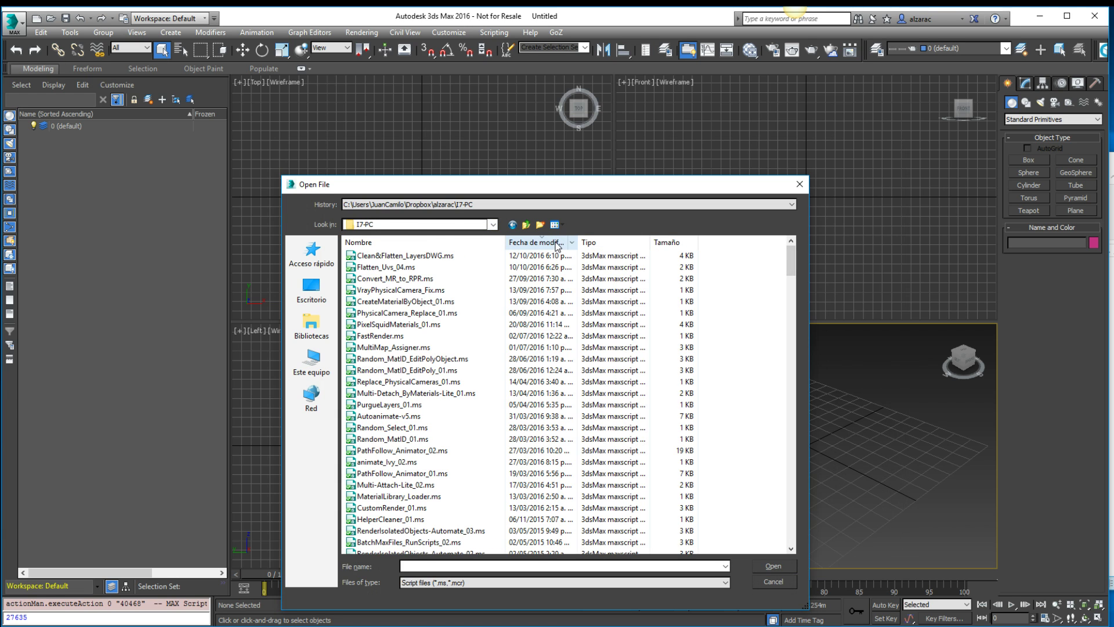
click(432, 256)
click(773, 565)
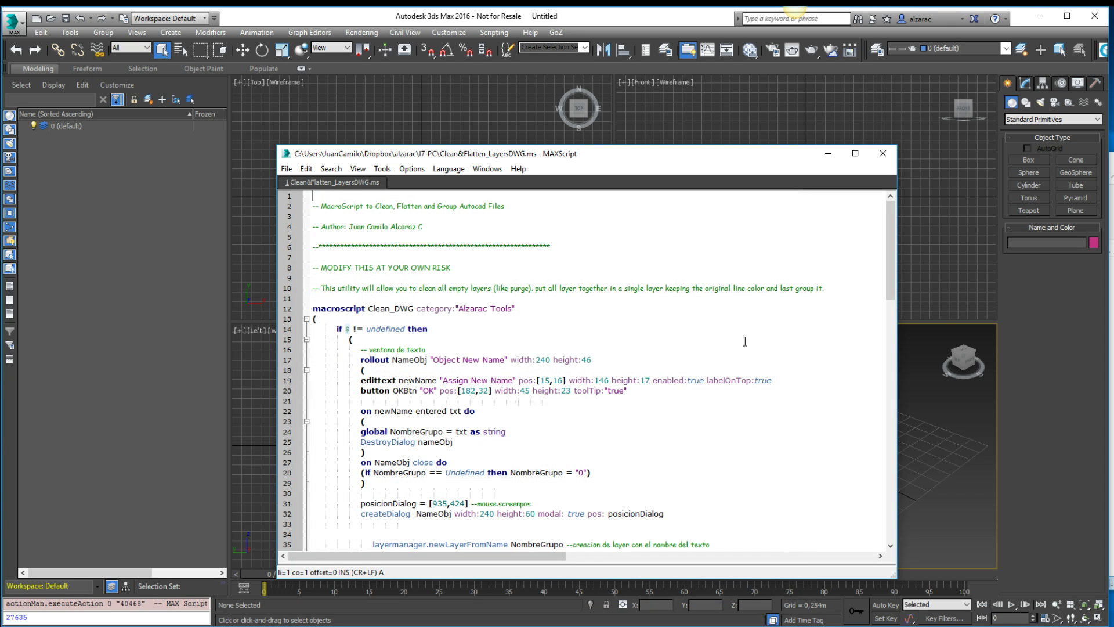
Evaluate the entire Clean&Flatten_LayersDWG.ms script and close the script editor.
drag(632, 154, 566, 123)
click(483, 238)
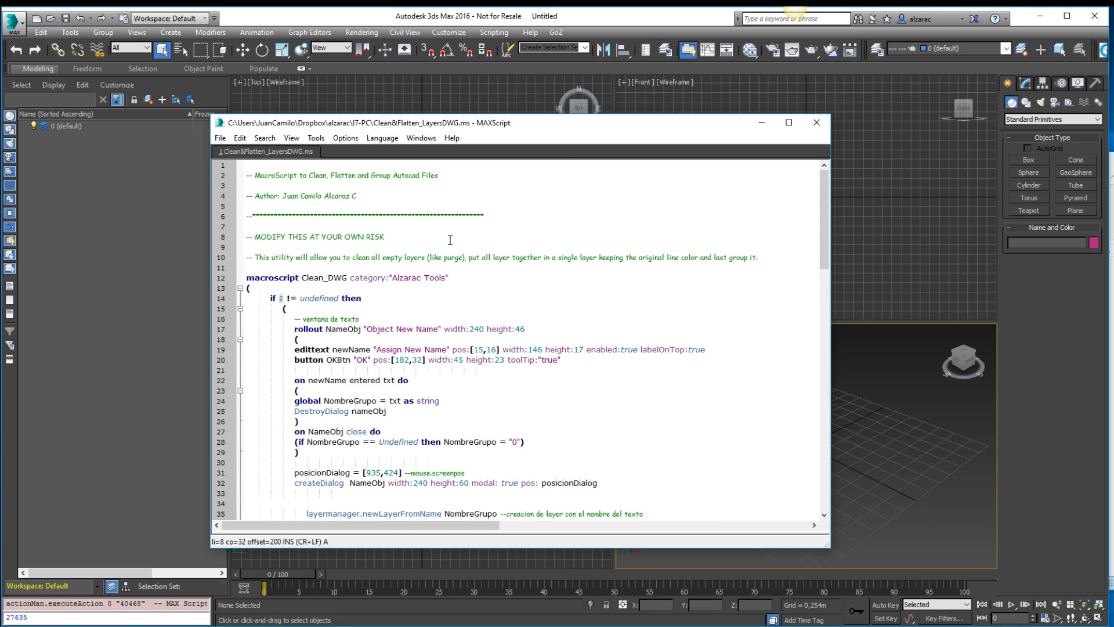
click(316, 139)
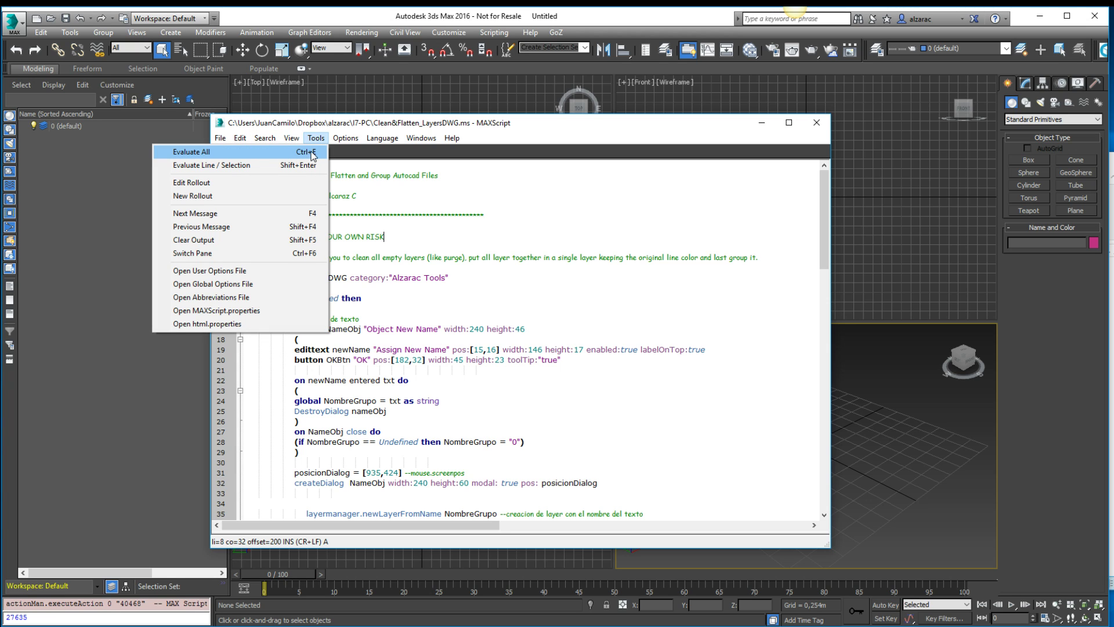
click(319, 152)
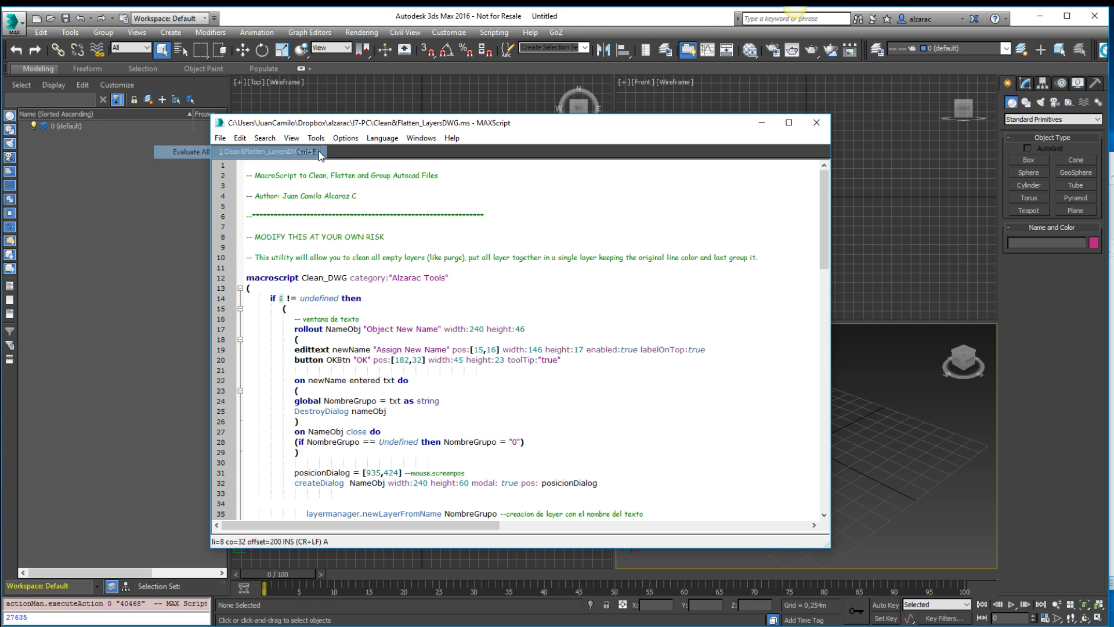
click(499, 217)
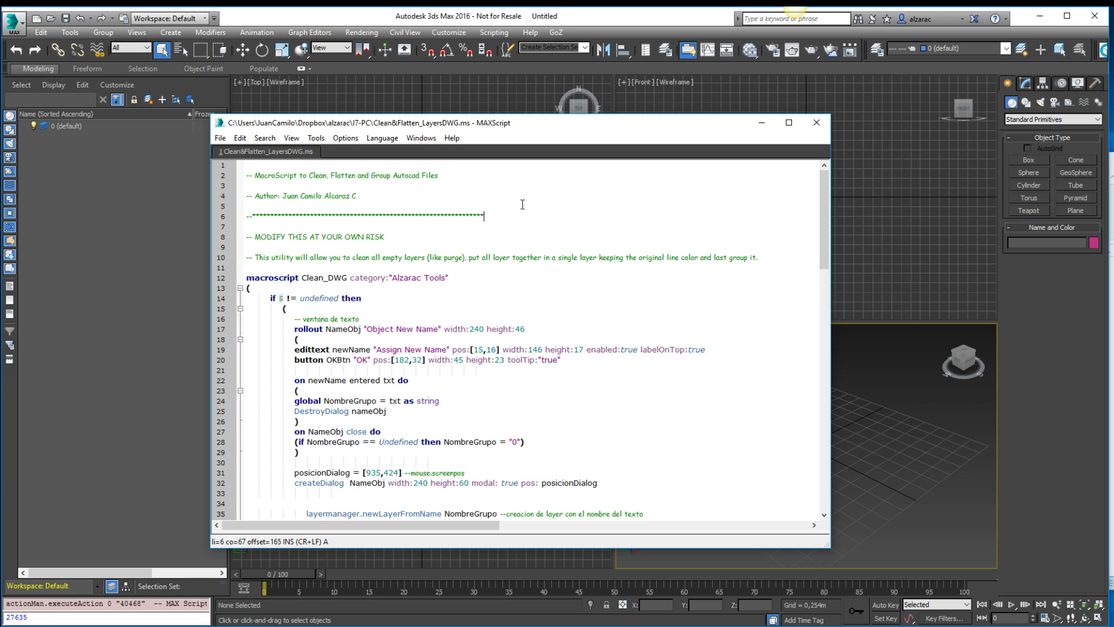
click(488, 196)
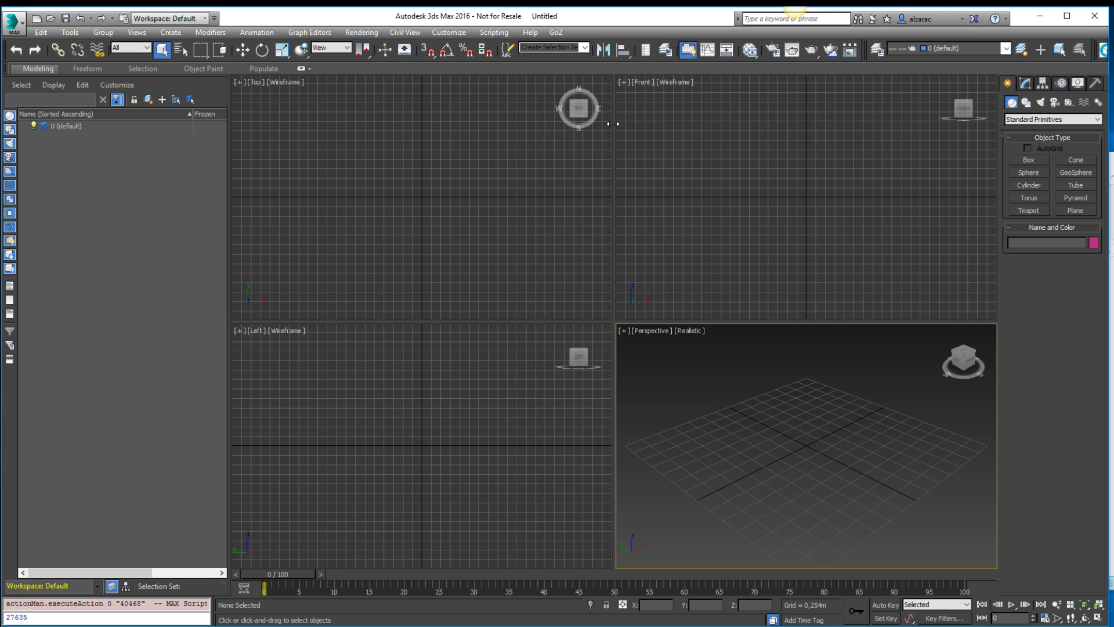
Bring up the toolbar customization settings and select the Clean_DWG action in the Alzarac Tools category.
click(449, 32)
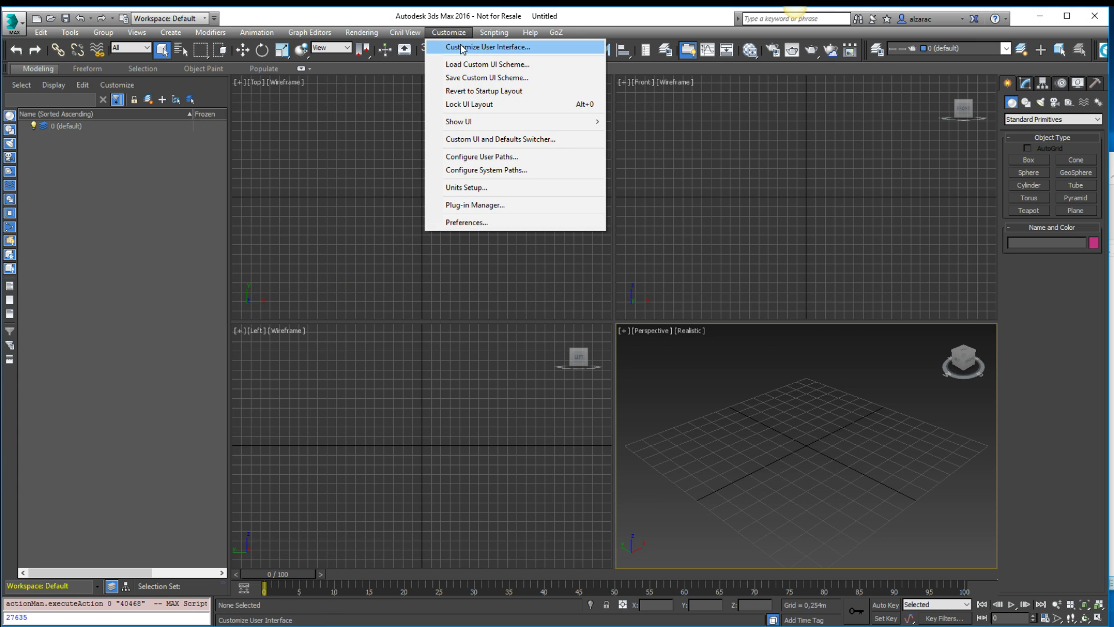
click(464, 48)
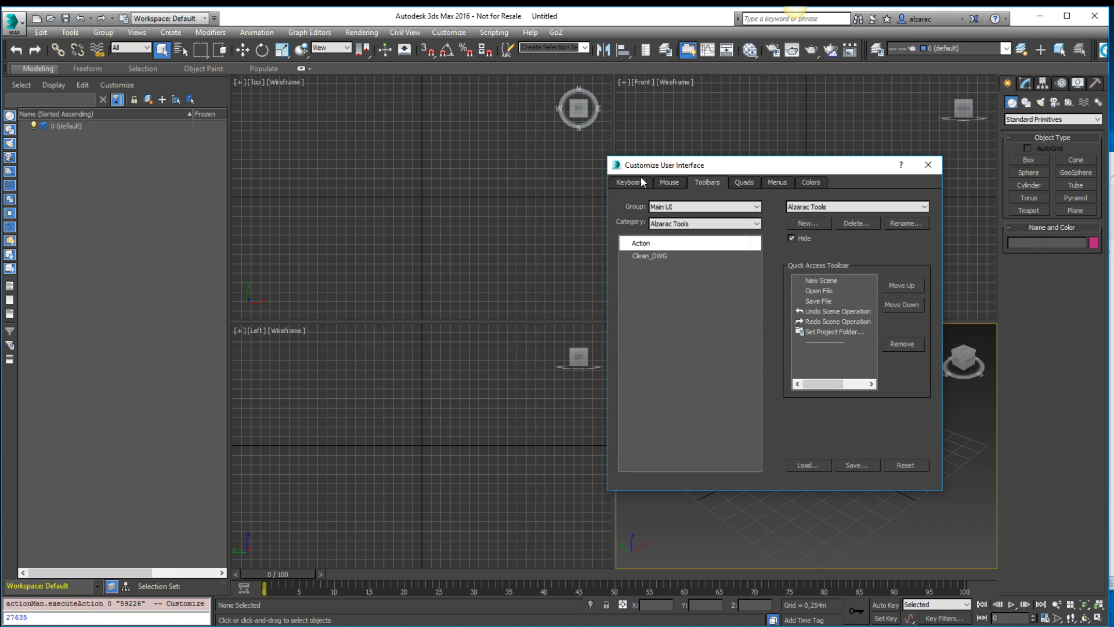
click(633, 181)
click(668, 183)
click(708, 183)
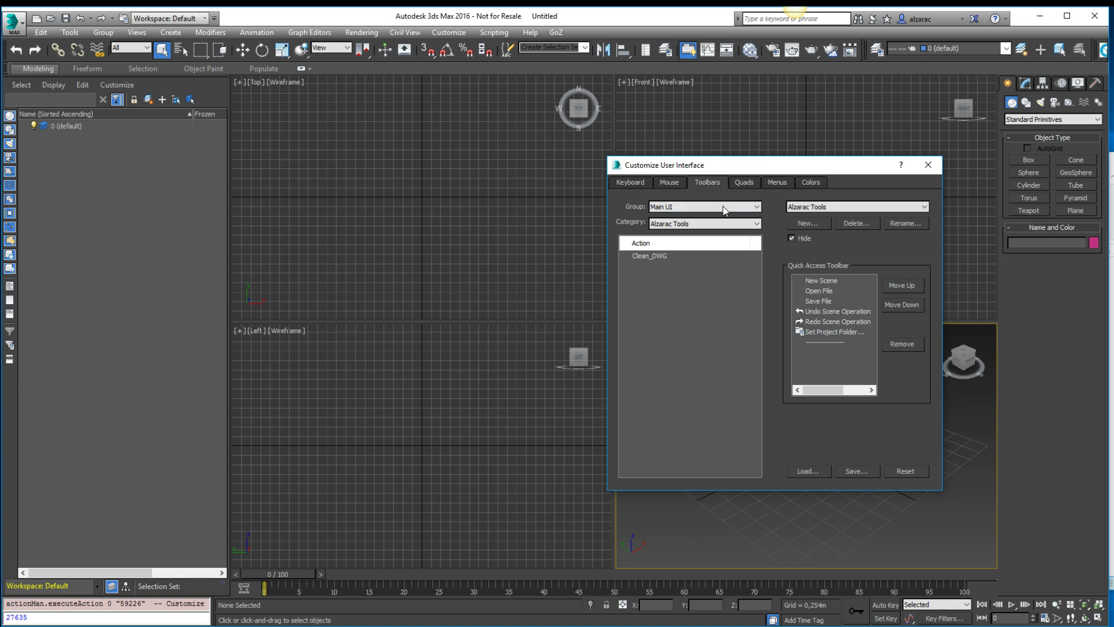
click(749, 223)
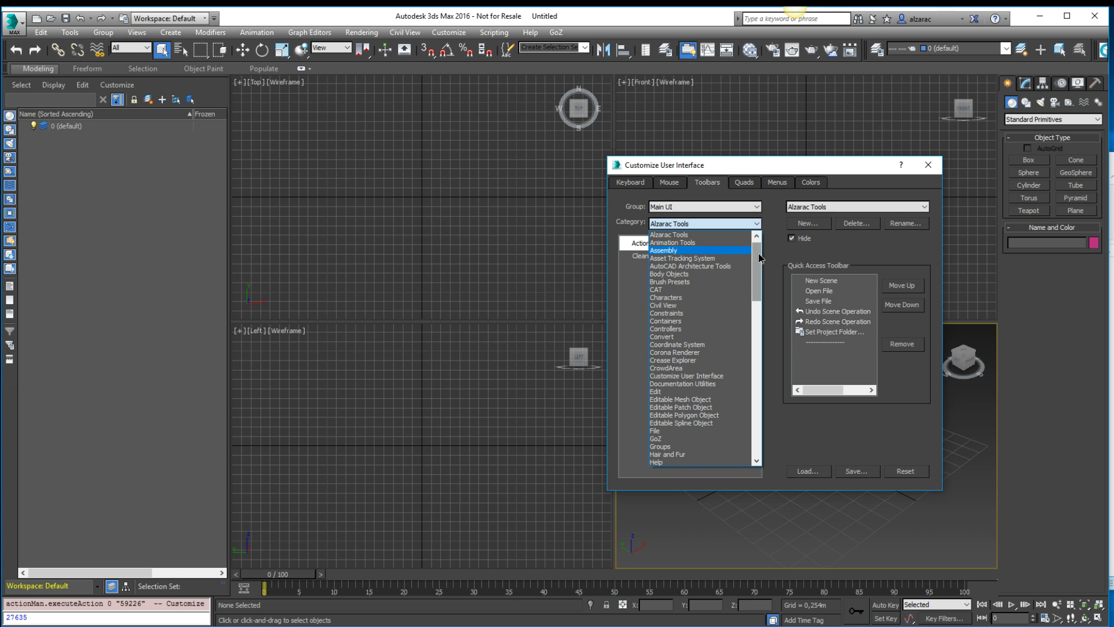
scroll(758, 253, up, 1)
click(681, 242)
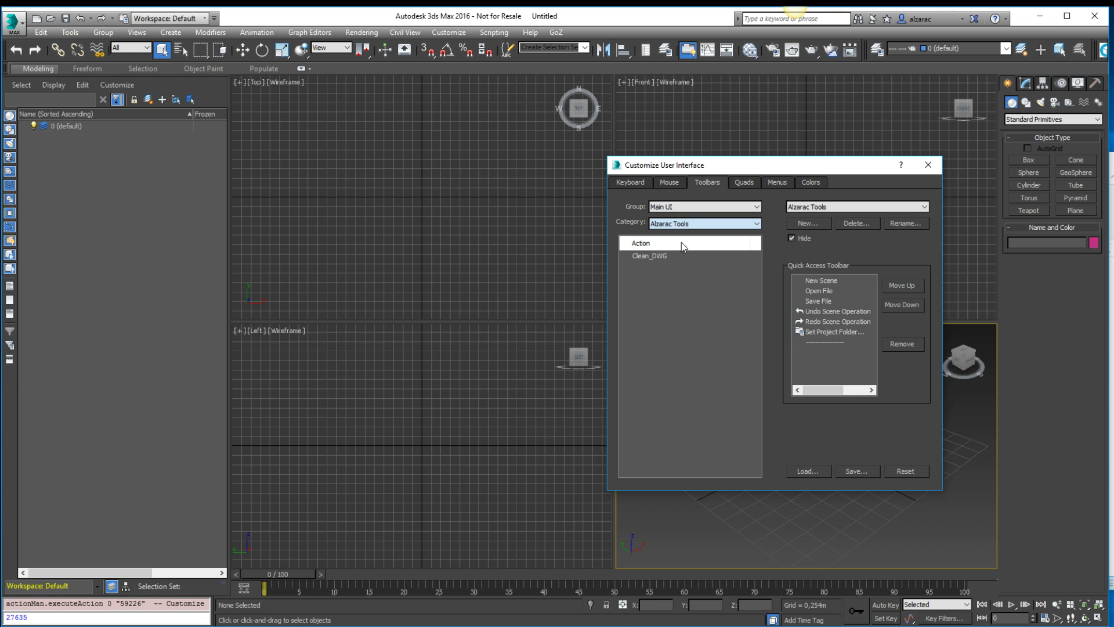
click(654, 255)
Delete the existing Alzarac Tools toolbar, then create a new toolbar named Alzarac Tools and place it over the Top viewport.
click(863, 223)
click(812, 224)
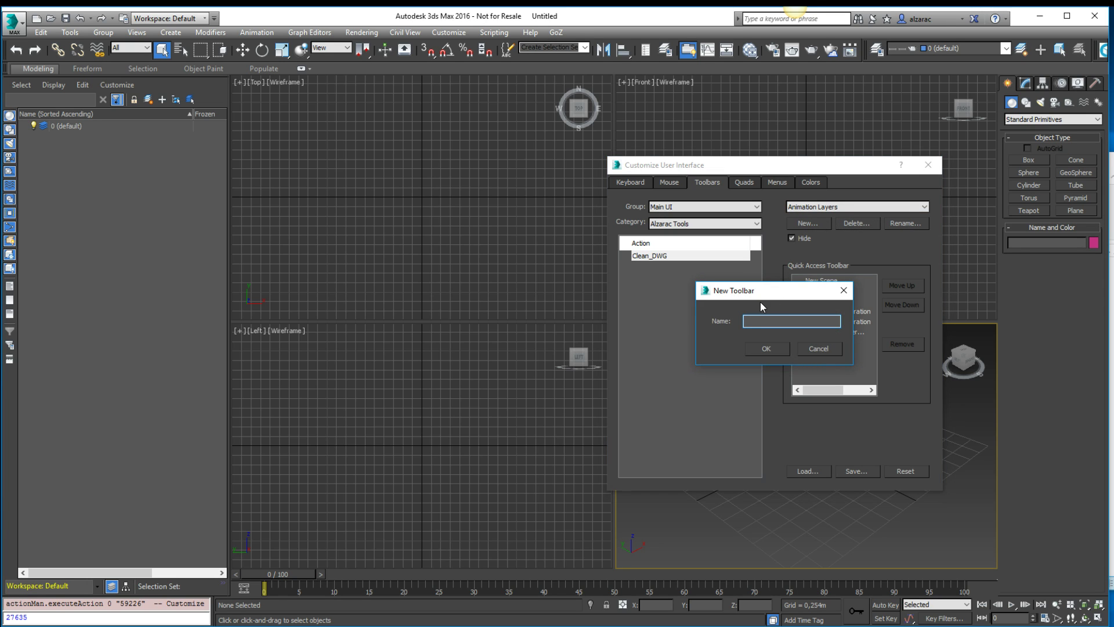
text(Alzarac Tools)
click(766, 348)
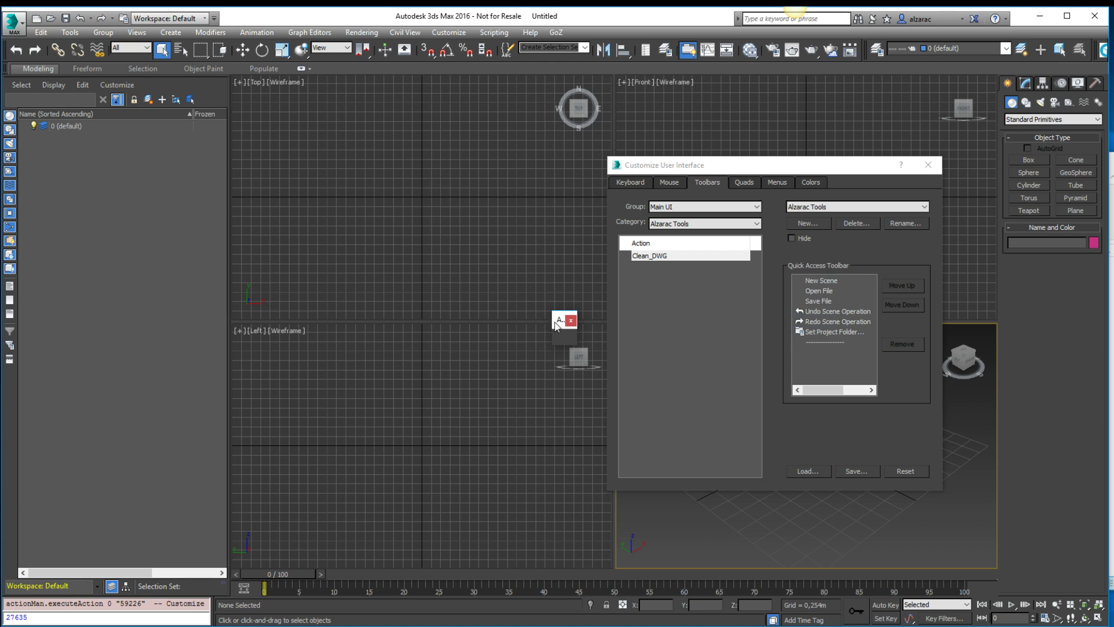
drag(555, 326, 408, 213)
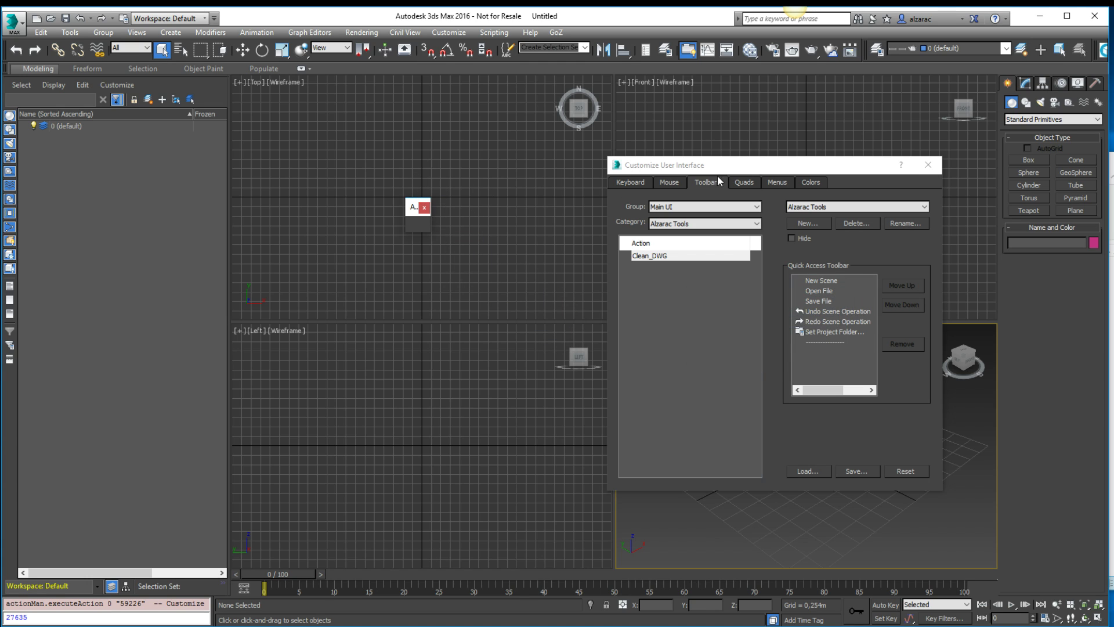
Add the Clean_DWG action to the new Alzarac Tools toolbar, dock it above the viewports and close the customization dialog.
click(648, 255)
drag(641, 258, 373, 159)
click(927, 165)
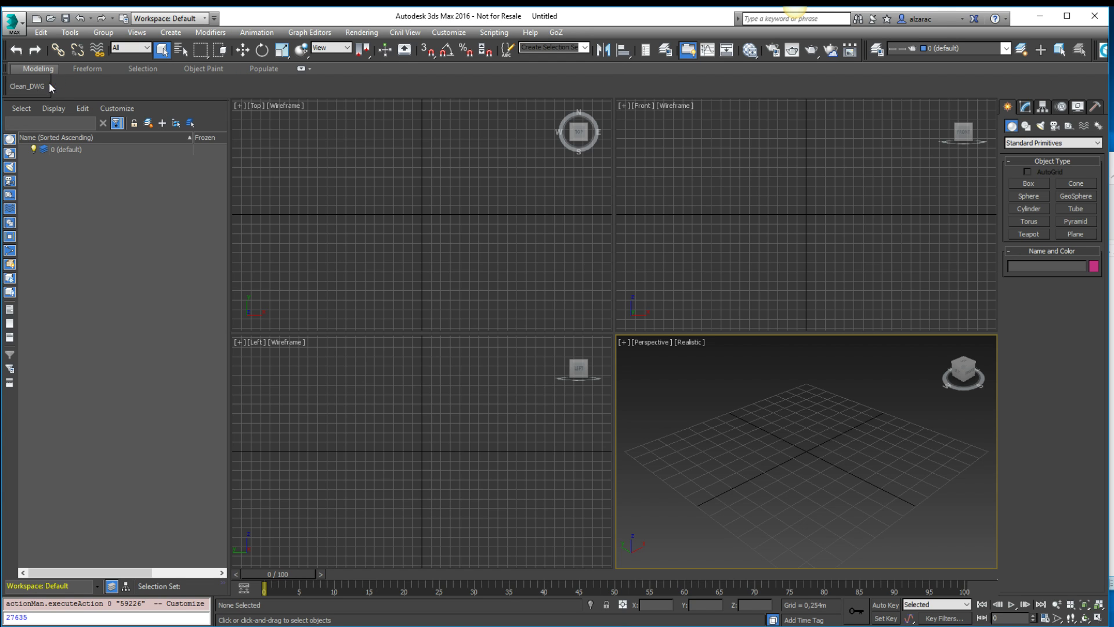
Try to run Clean_DWG in the empty scene with nothing selected, and dismiss the script's message.
mouse_move(49, 86)
mouse_down()
mouse_move(58, 103)
mouse_move(195, 143)
mouse_move(185, 122)
mouse_move(63, 104)
mouse_move(28, 86)
mouse_up()
click(30, 92)
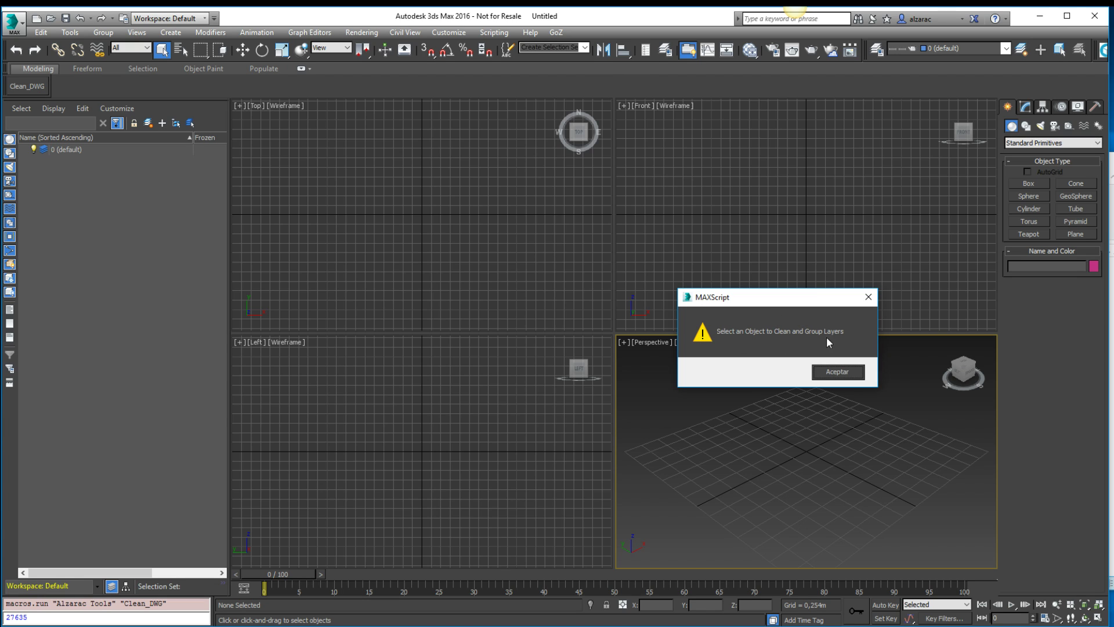
click(834, 371)
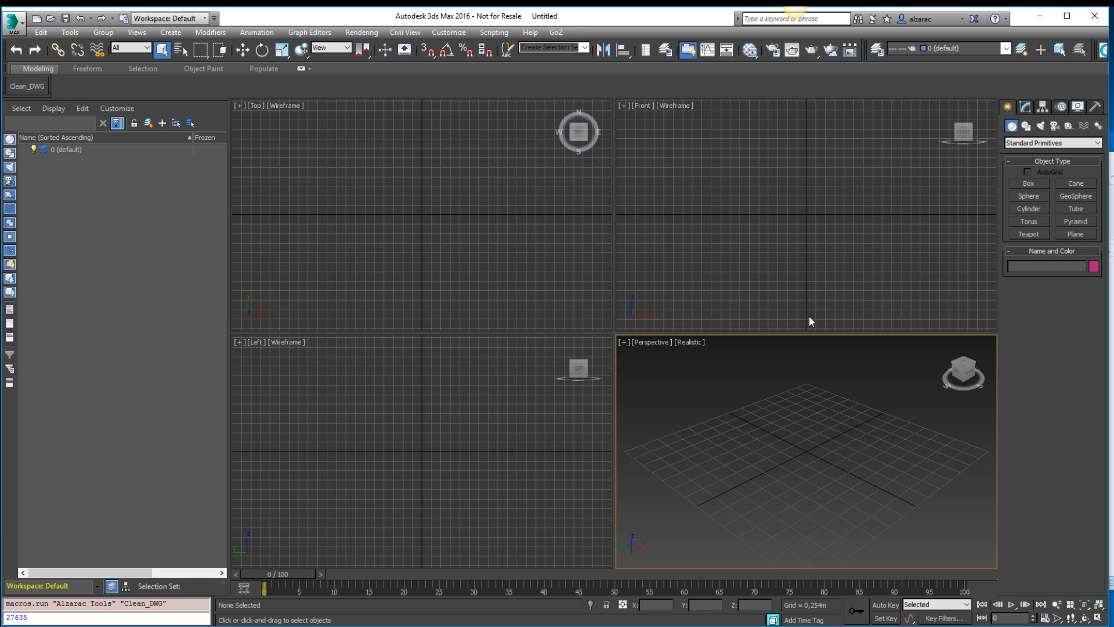
click(808, 316)
click(780, 386)
Start importing Planta_Terraza.dwg from the CADMAX folder.
click(14, 22)
click(58, 187)
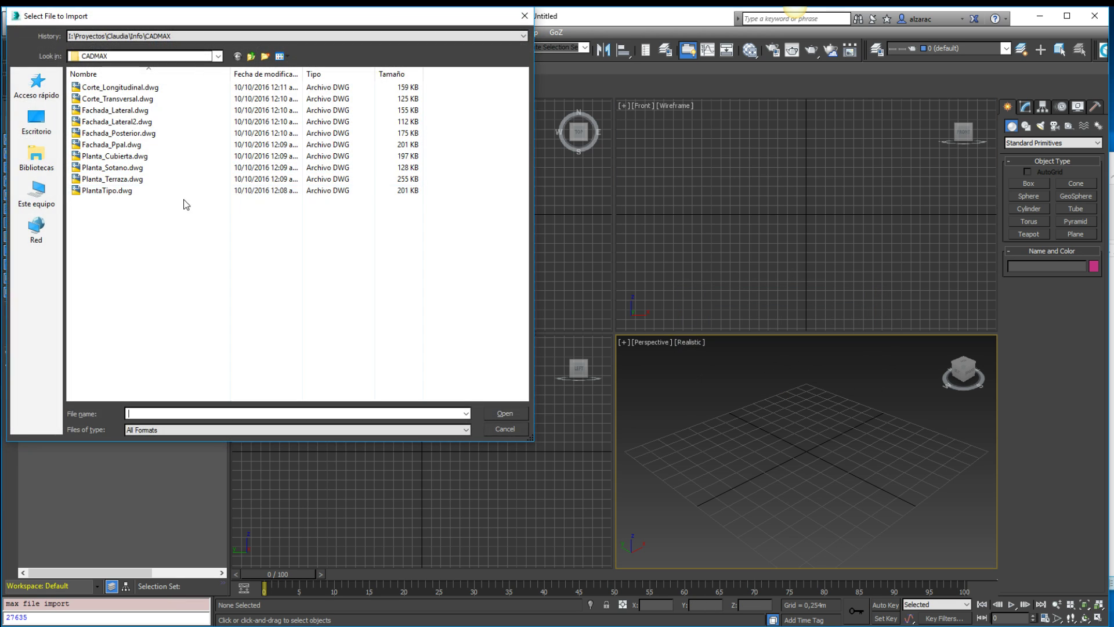
click(131, 178)
click(506, 413)
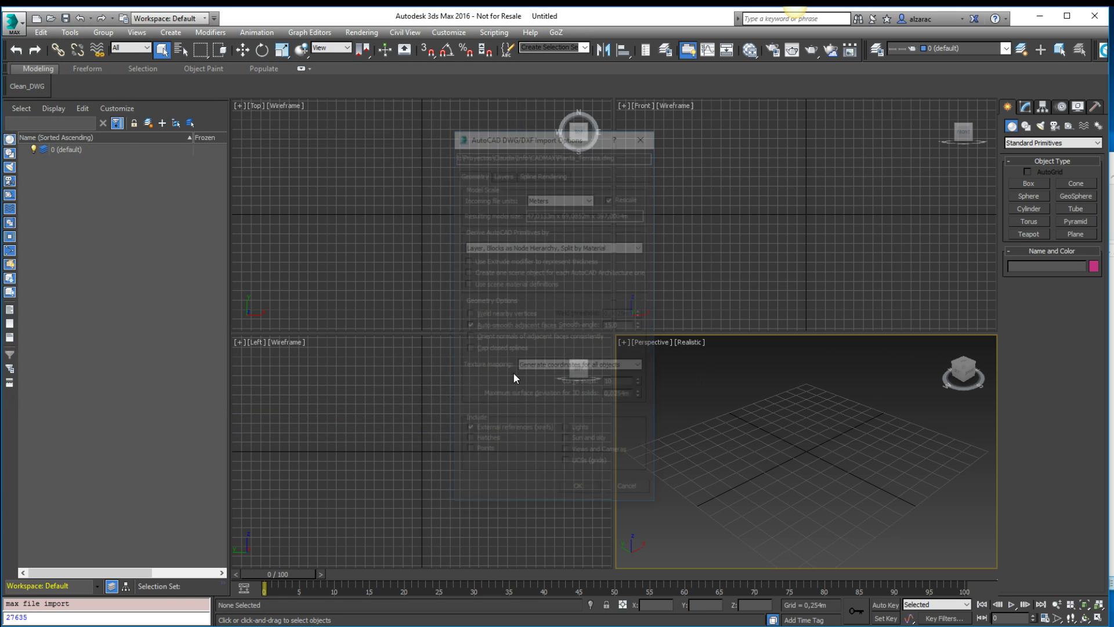
Exclude unneeded layers such as AM_AP - Texto Espacios and GS - Eje Estructural from the import, check the geometry options and import the plan.
click(513, 174)
click(517, 289)
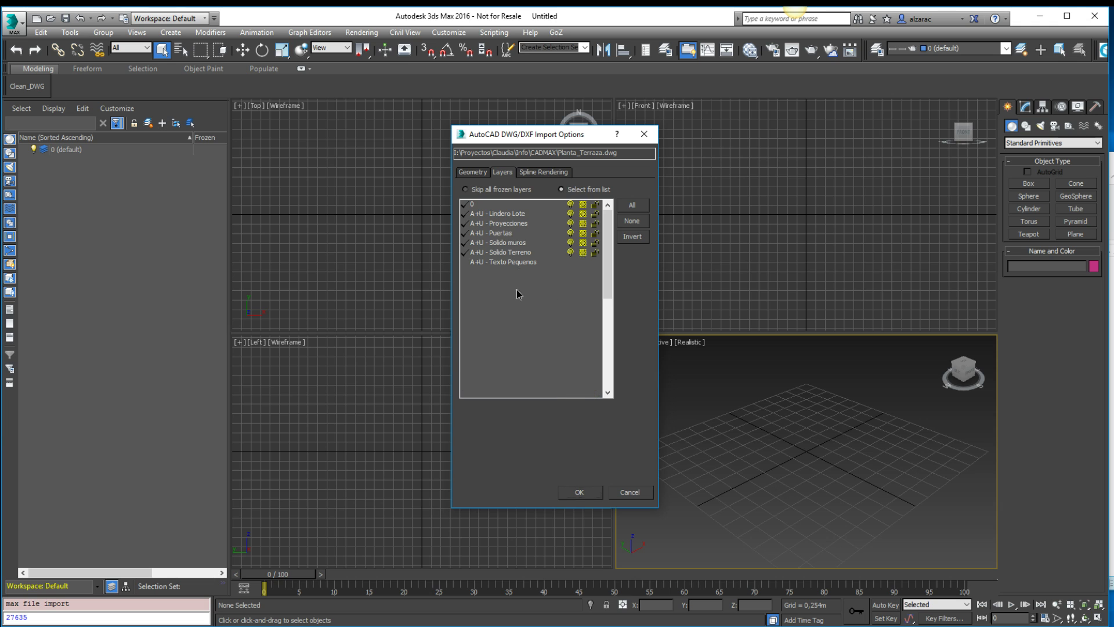
scroll(522, 273, down, 2)
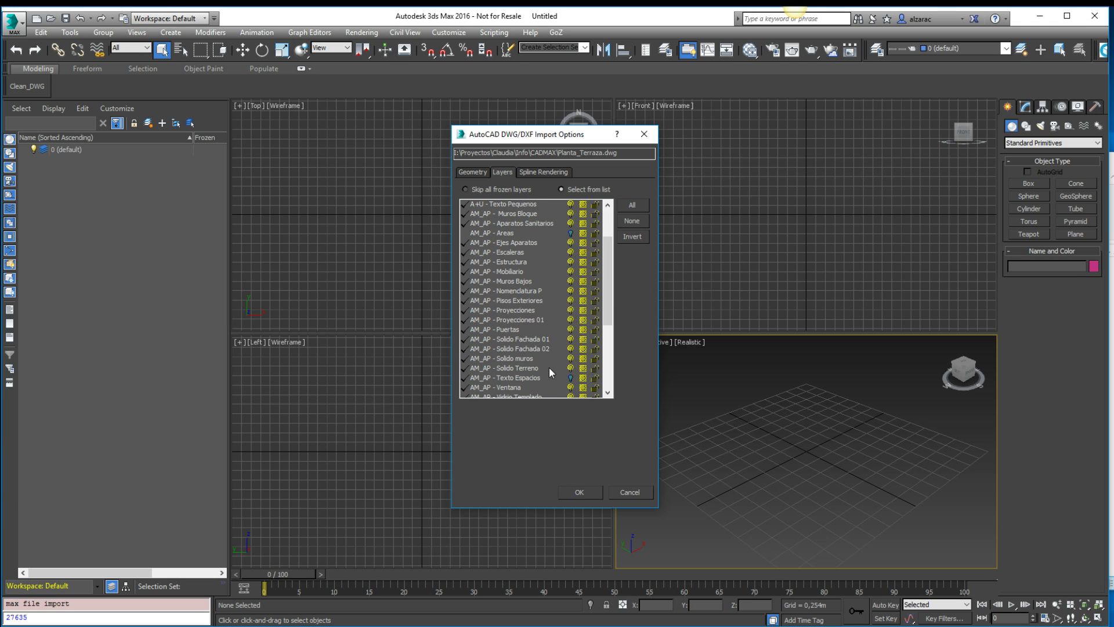
click(527, 377)
scroll(613, 341, down, 2)
scroll(615, 345, down, 1)
click(532, 330)
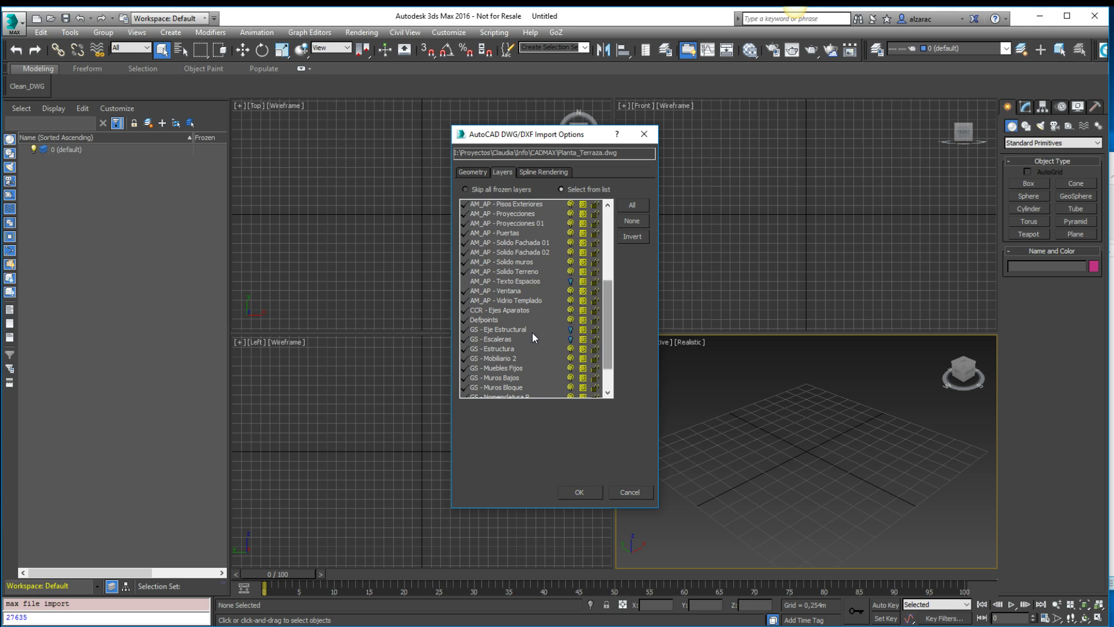
scroll(614, 333, down, 2)
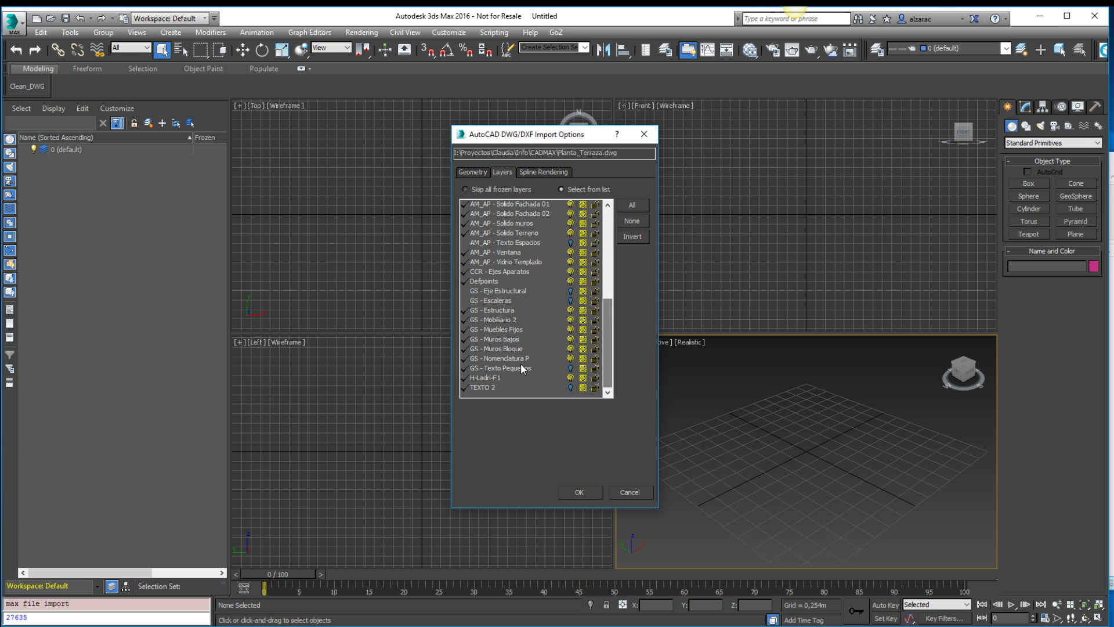
click(472, 172)
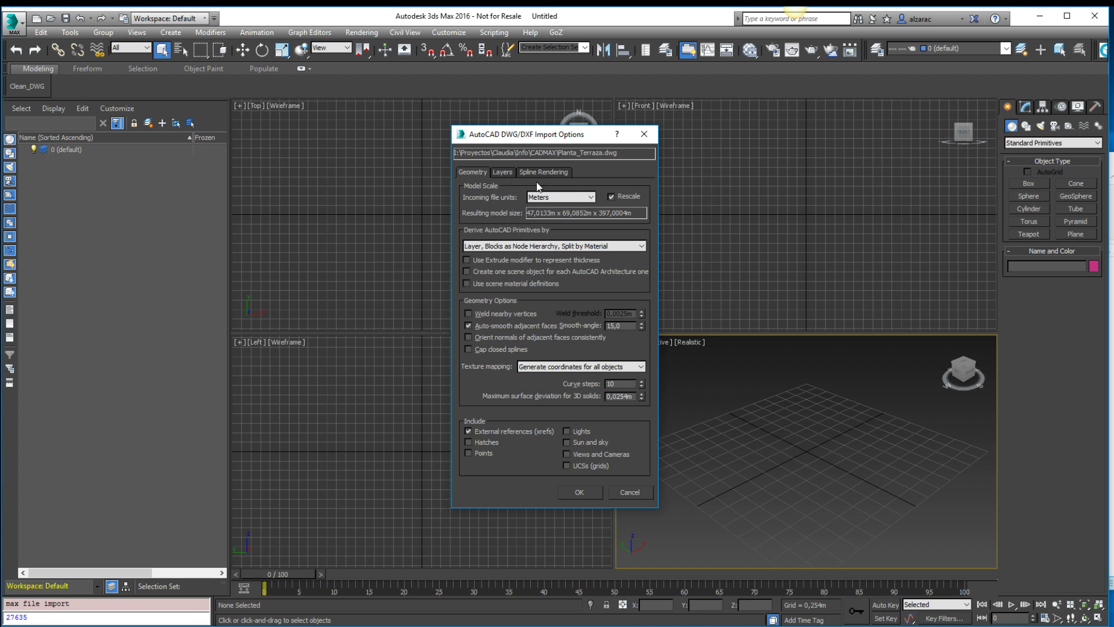
click(580, 492)
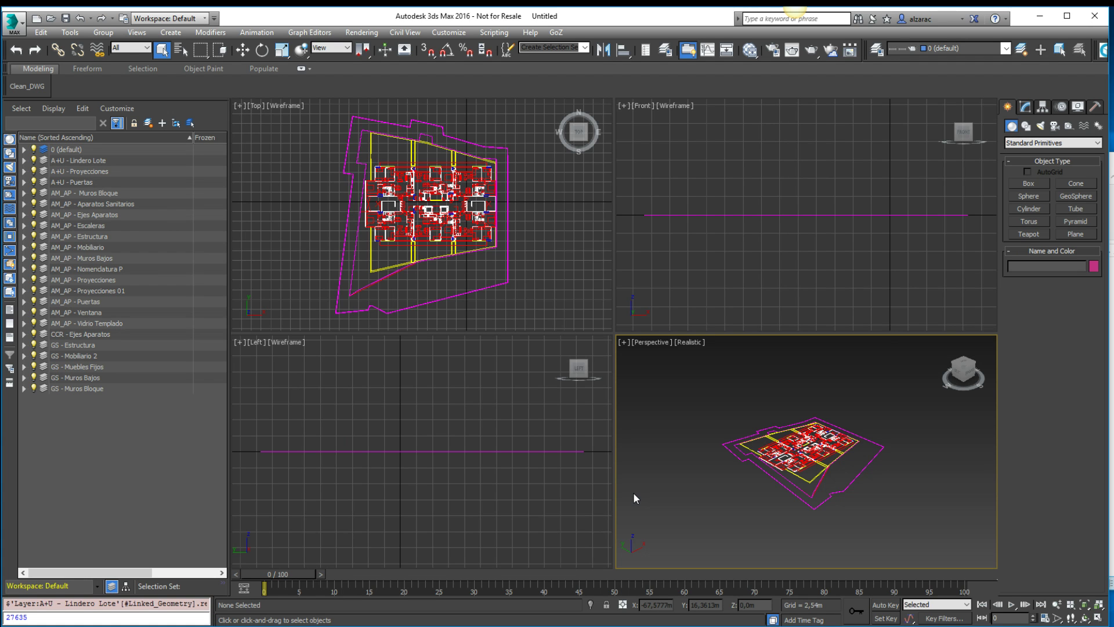
Maximize the Perspective view, check the list of imported layers and select the entire terrace plan.
scroll(746, 386, down, 2)
key(alt+w)
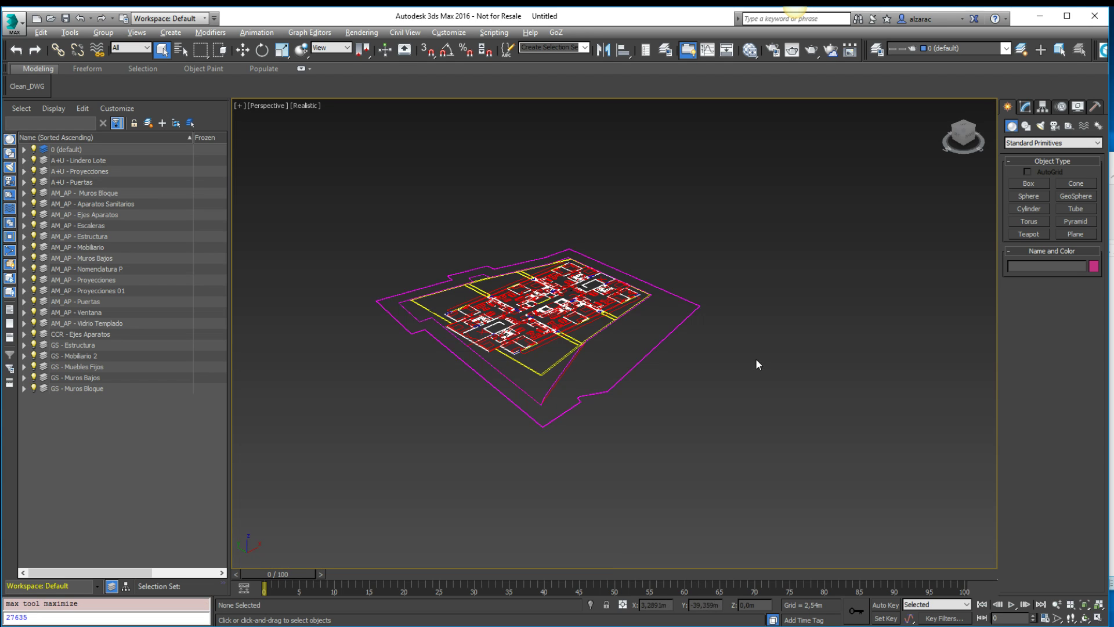
alt+middle_drag(756, 364, 910, 177)
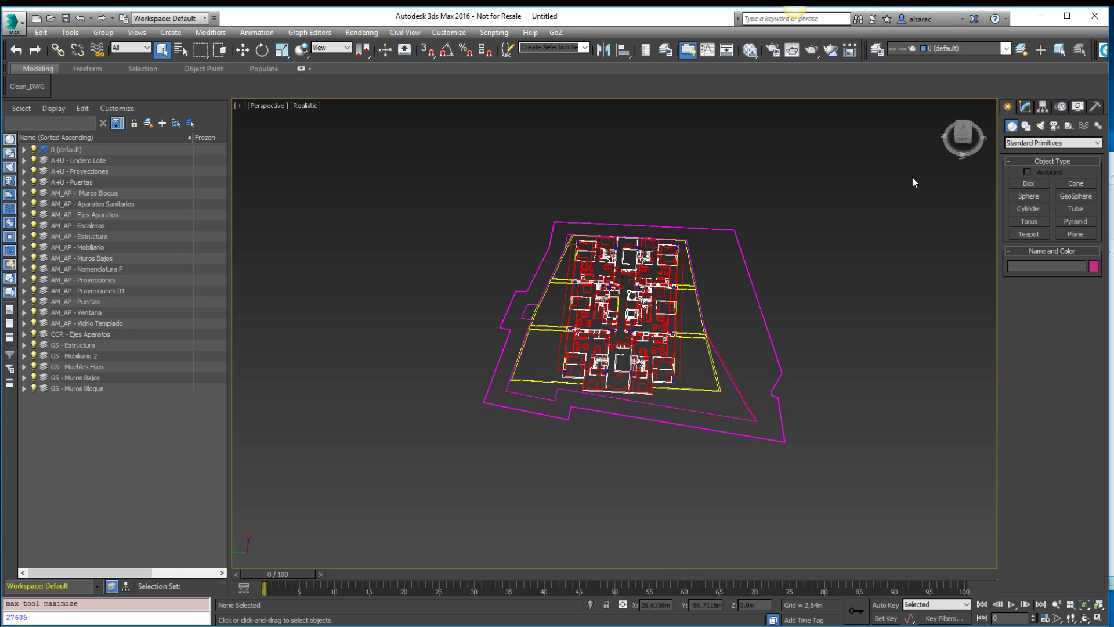
click(1008, 49)
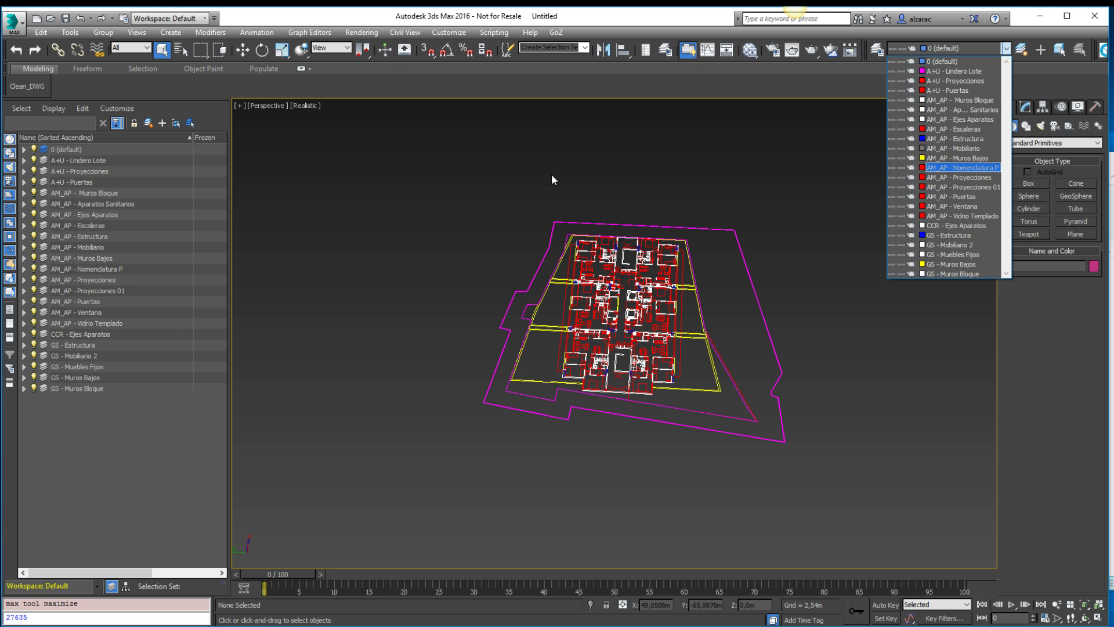
click(421, 394)
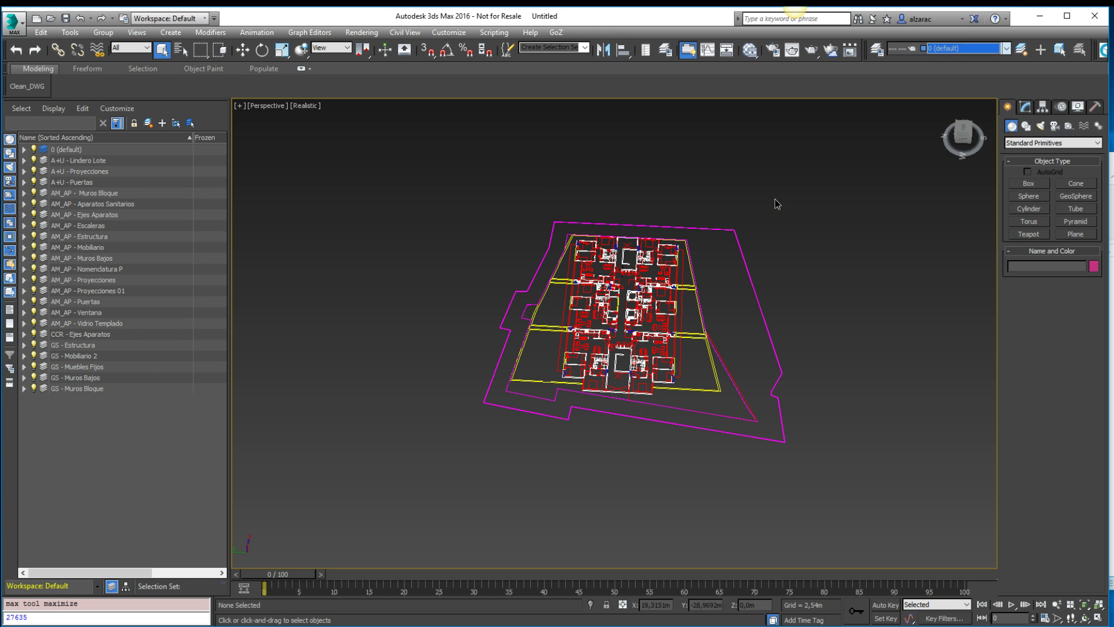
drag(879, 164, 401, 491)
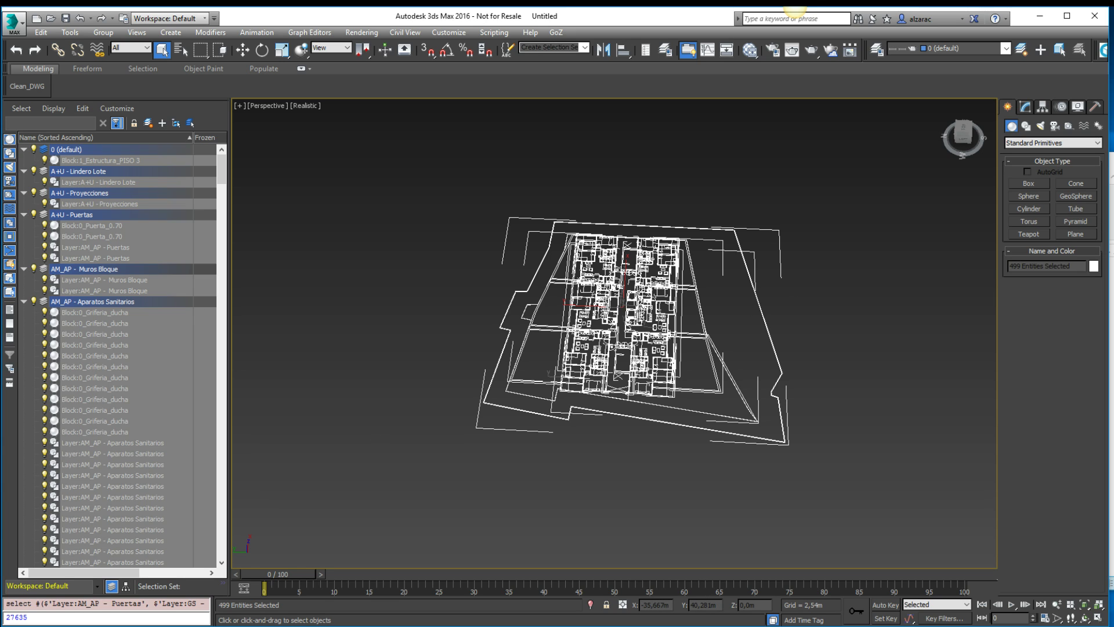
mouse_move(299, 588)
mouse_down()
mouse_move(231, 616)
mouse_move(201, 593)
mouse_move(286, 589)
mouse_up()
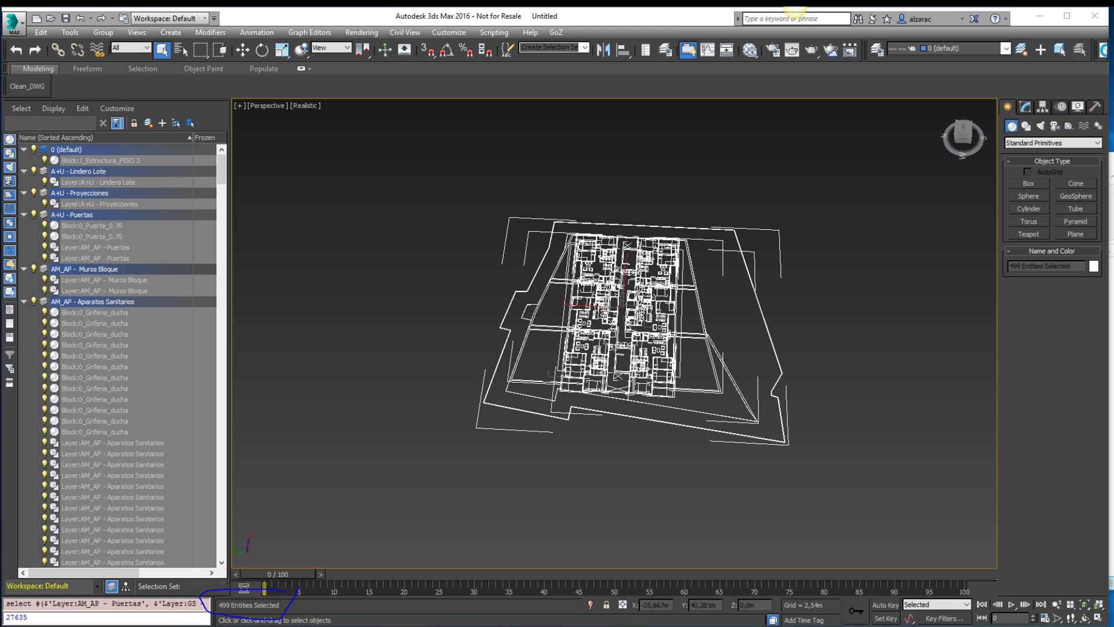
Run the Clean_DWG script on the selected terrace plan, accept Floor_Plan as the new object name and clear the selection.
middle_drag(394, 209, 432, 193)
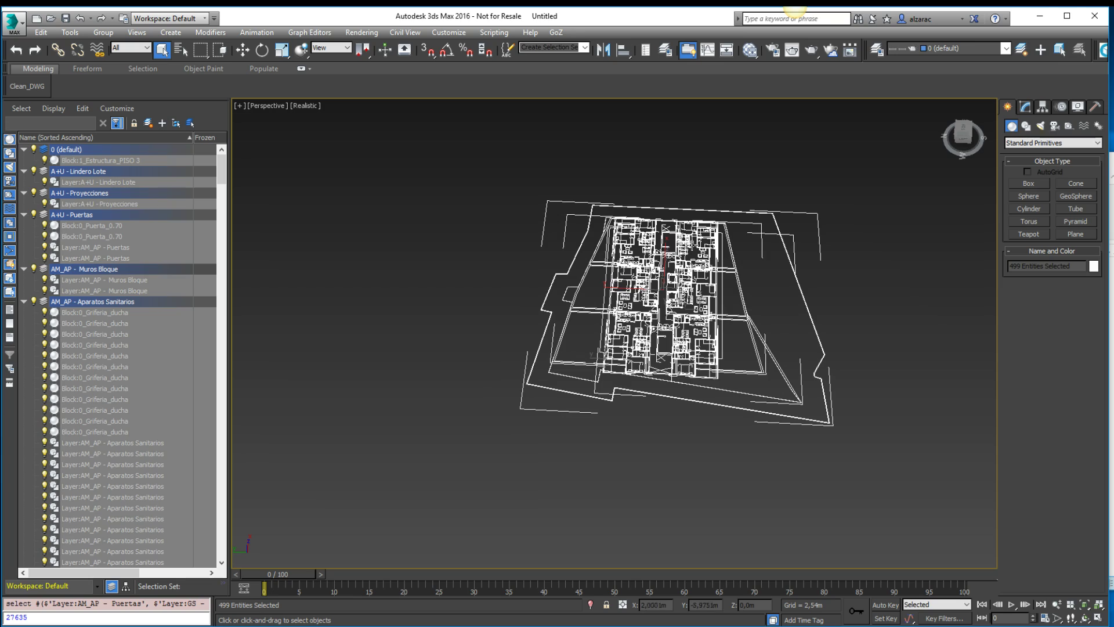
alt+middle_drag(629, 219, 636, 262)
scroll(637, 259, up, 3)
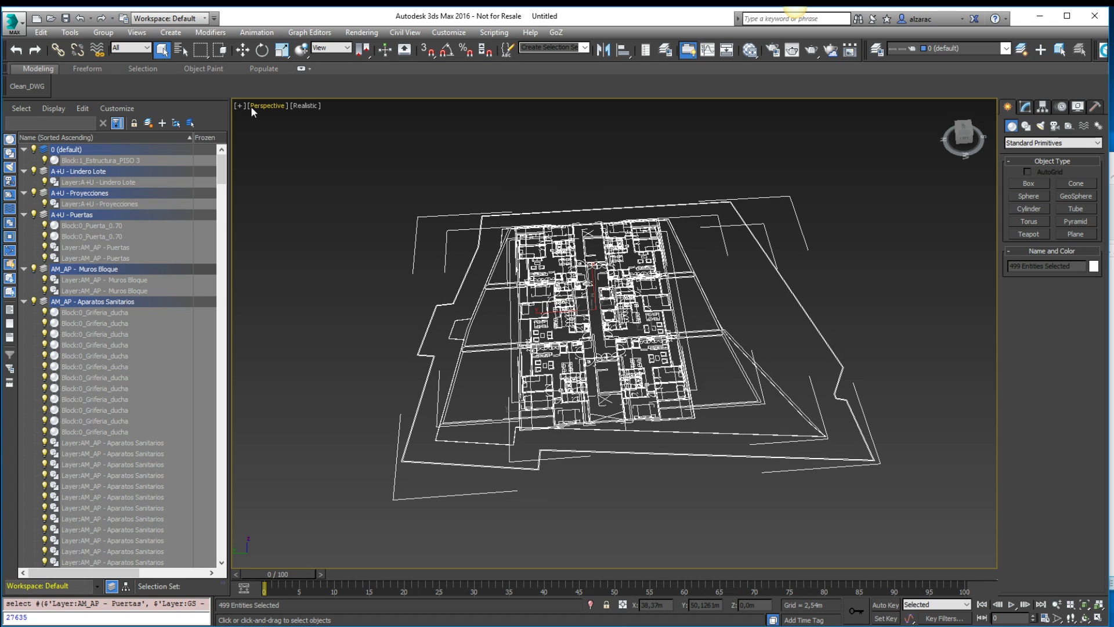
click(26, 89)
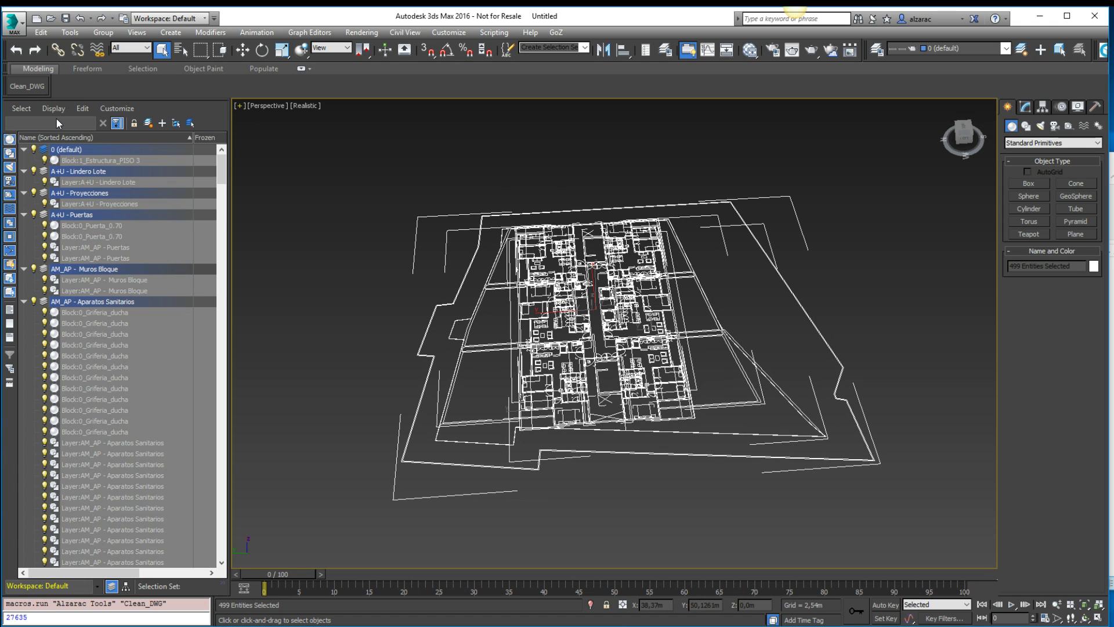
drag(369, 222, 612, 142)
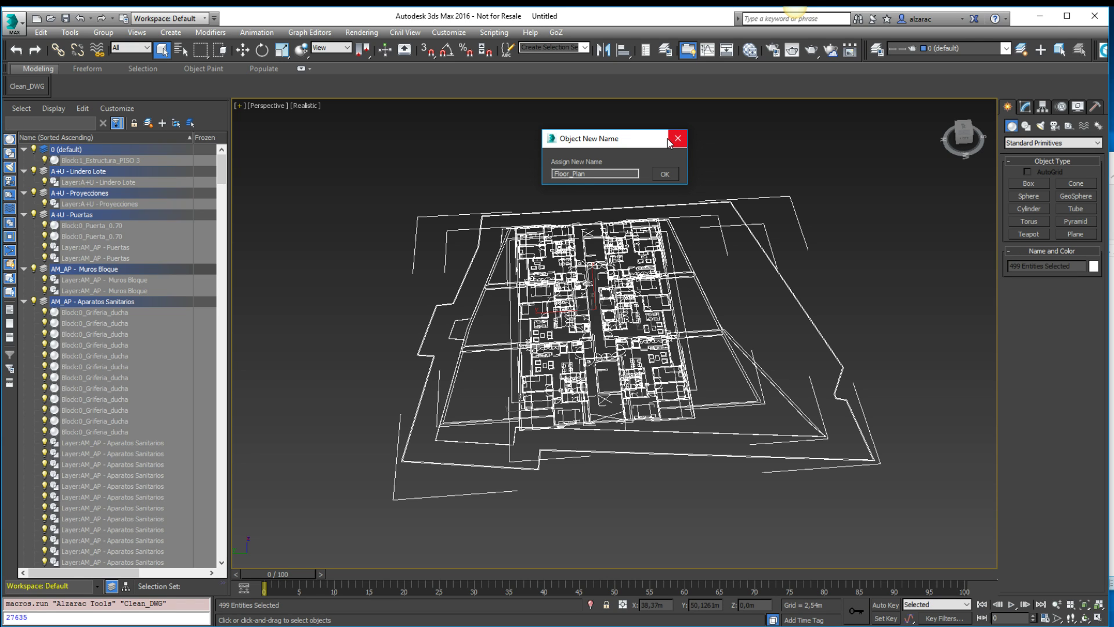
click(666, 174)
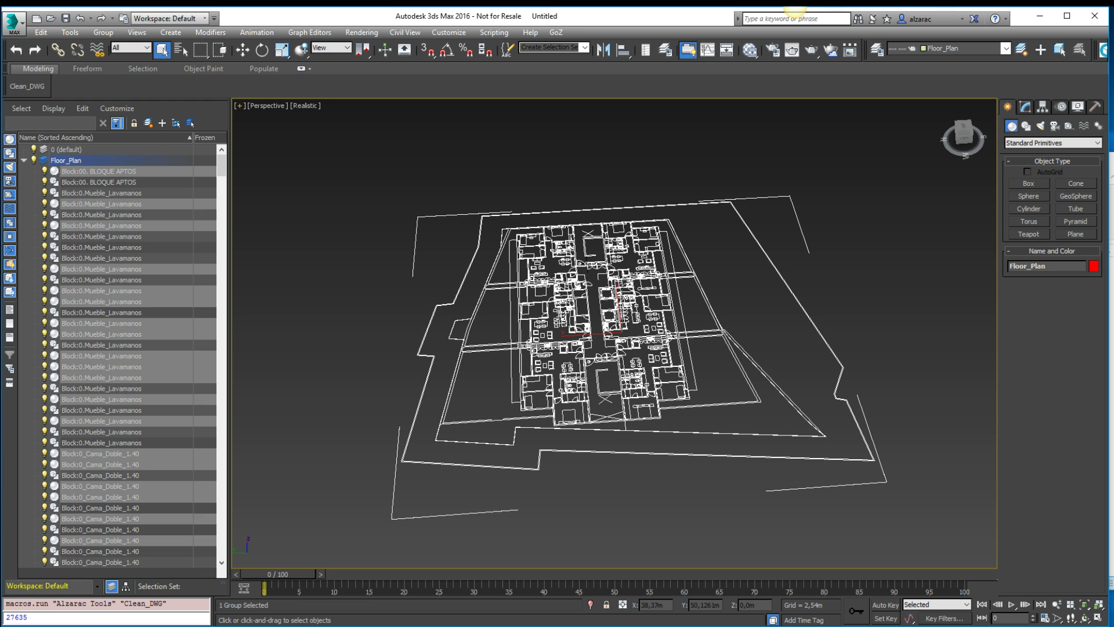
click(632, 167)
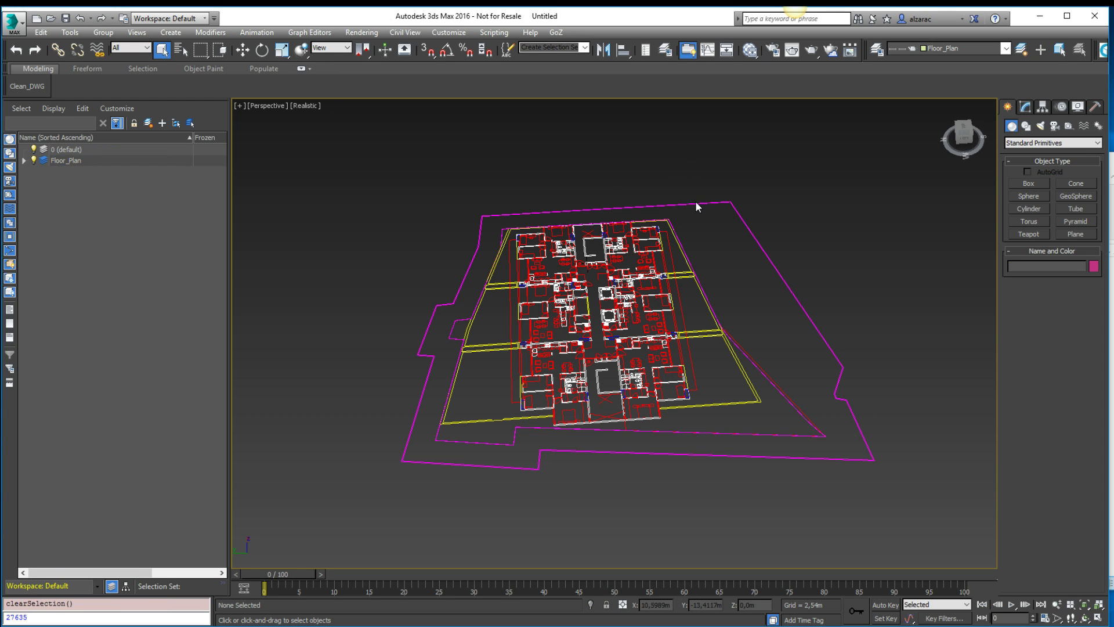
Select the cleaned Floor_Plan group, switch to the Top view, deselect it and examine the plan's linework up close.
drag(673, 174, 706, 210)
key(t)
scroll(672, 216, down, 10)
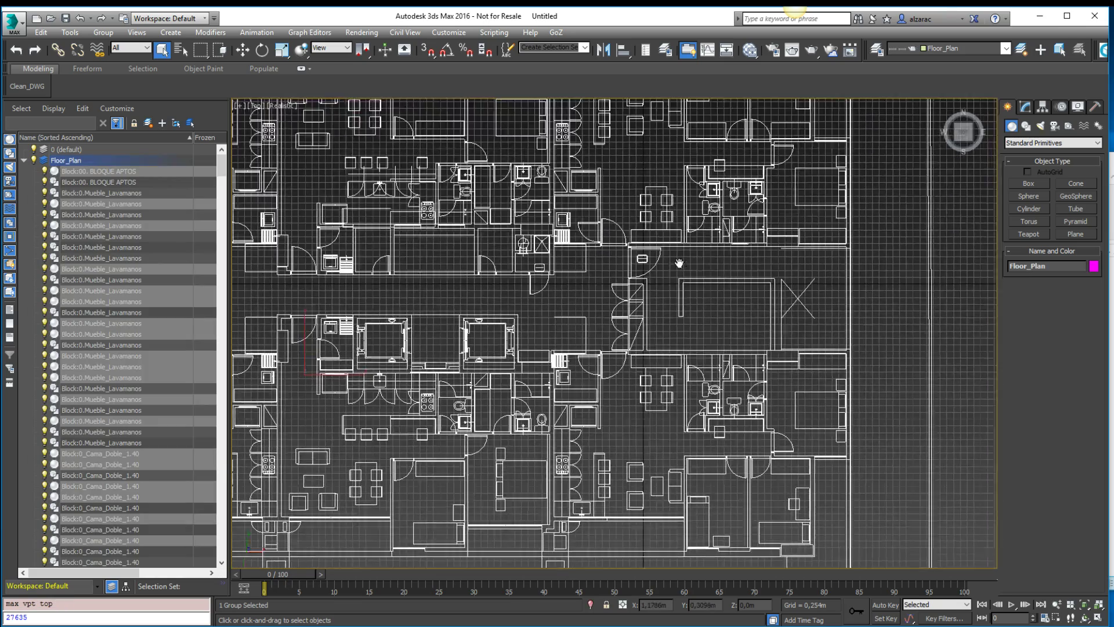
click(883, 231)
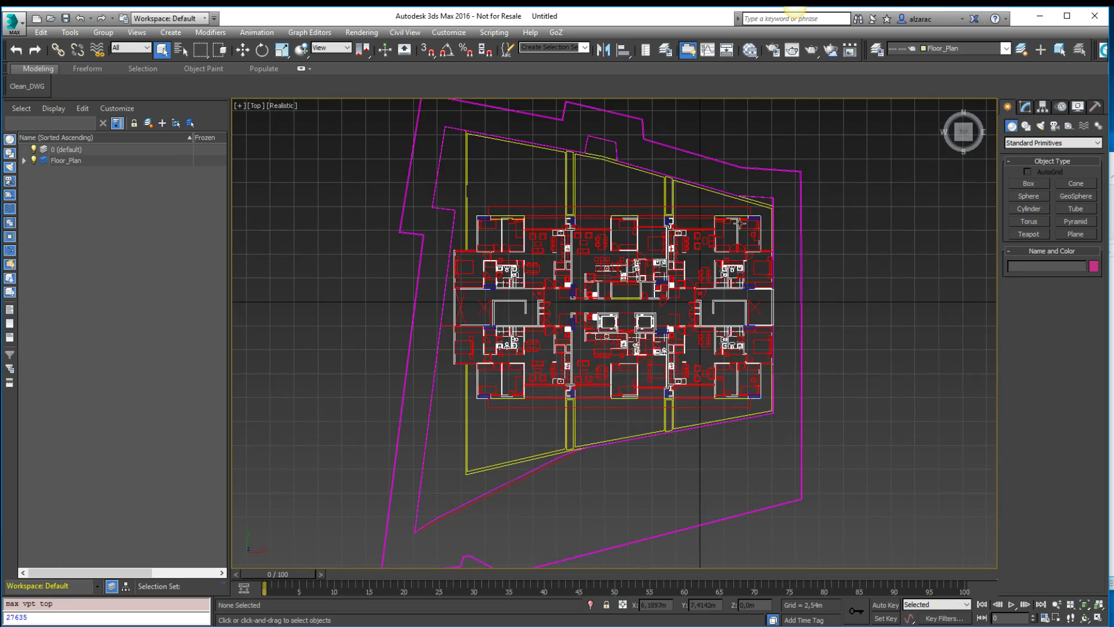
scroll(759, 232, down, 3)
scroll(759, 232, up, 3)
scroll(725, 226, up, 5)
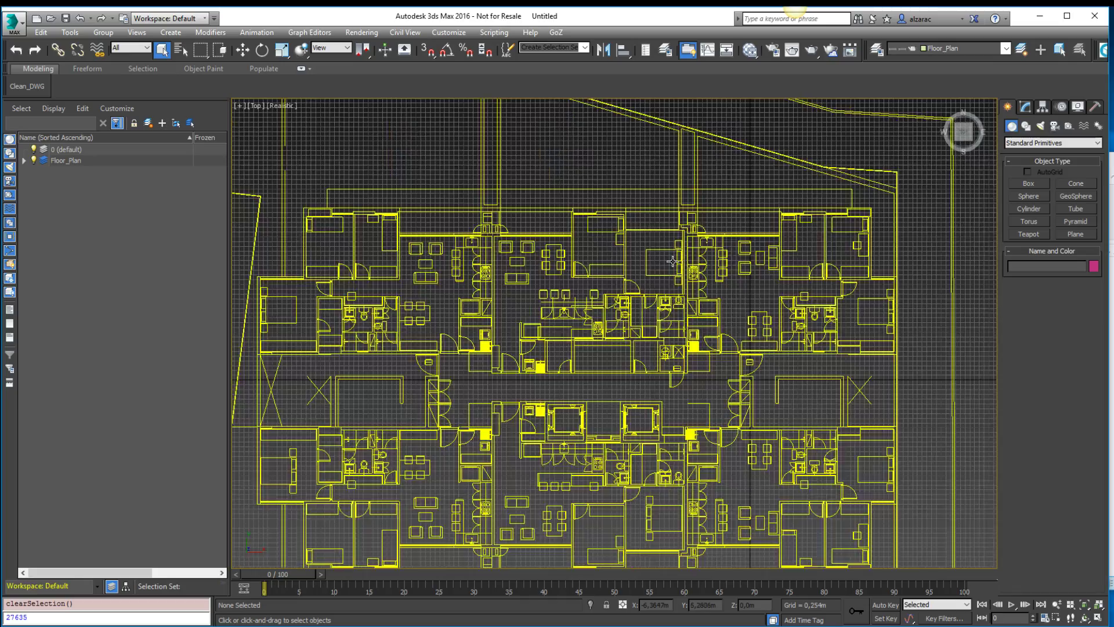
Hide the grid in the Top view and frame the apartment plan.
scroll(725, 226, down, 4)
key(g)
scroll(727, 228, up, 2)
scroll(726, 228, up, 3)
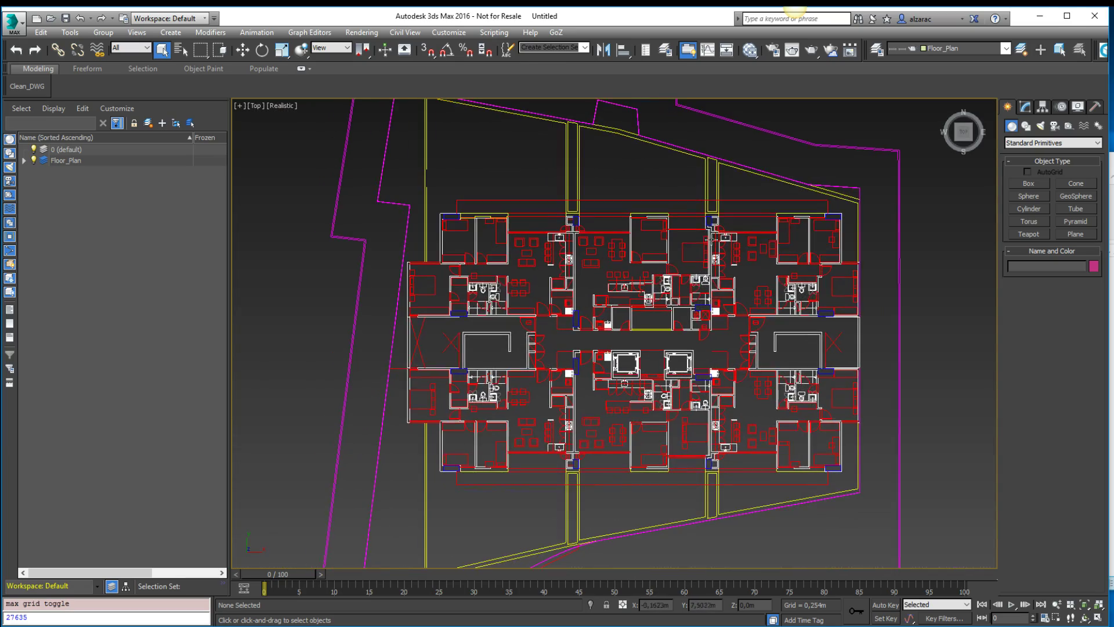
Check the plan's flatness from an edge-on view, then return to the Top view with the whole plan framed.
scroll(812, 238, down, 5)
middle_drag(840, 242, 758, 158)
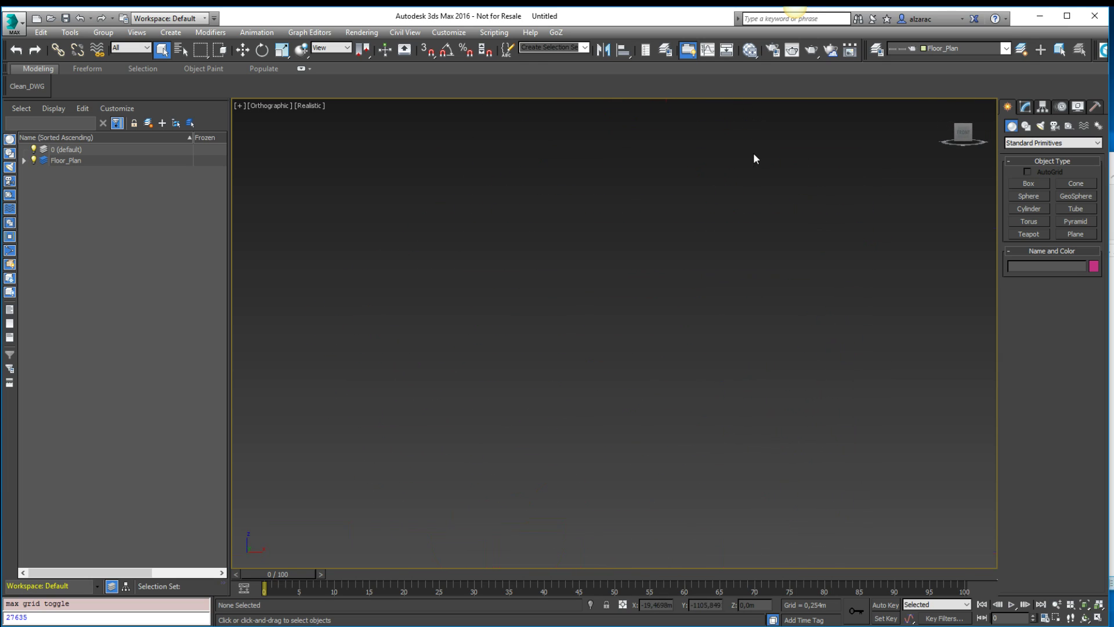
key(t)
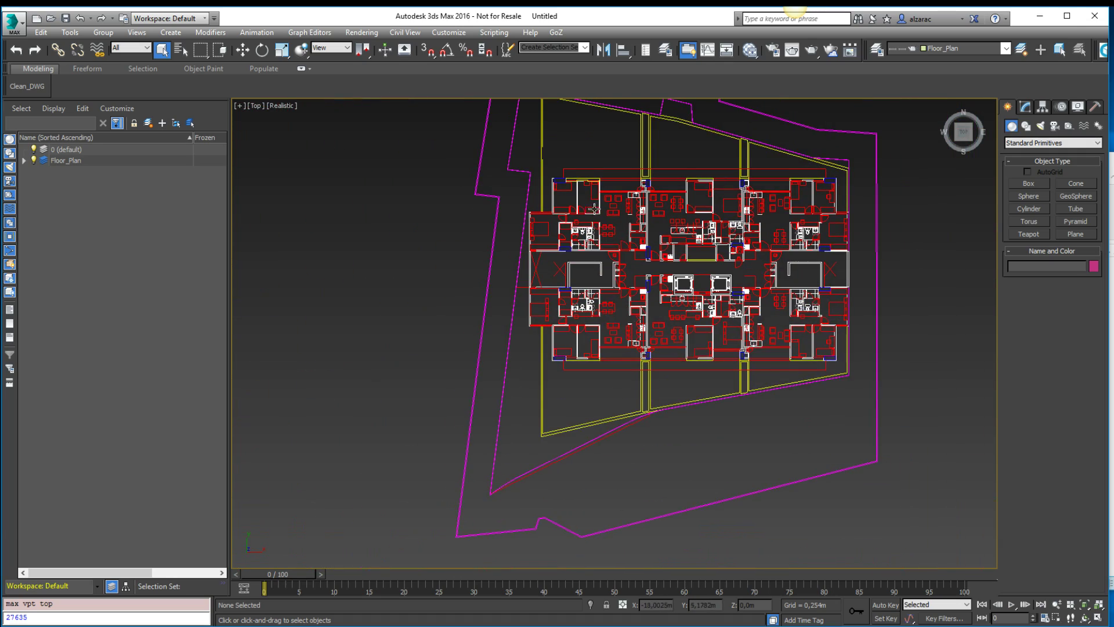
scroll(647, 369, down, 3)
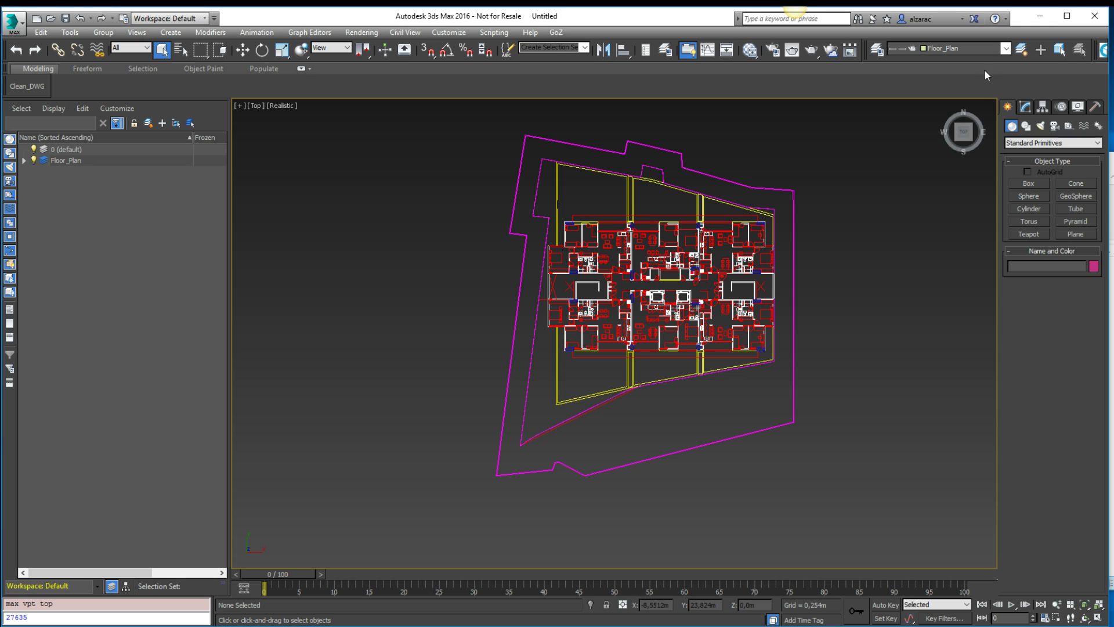
Check which layers remain in the scene after the cleanup, keeping Floor_Plan current, and recentre the plan.
click(1005, 49)
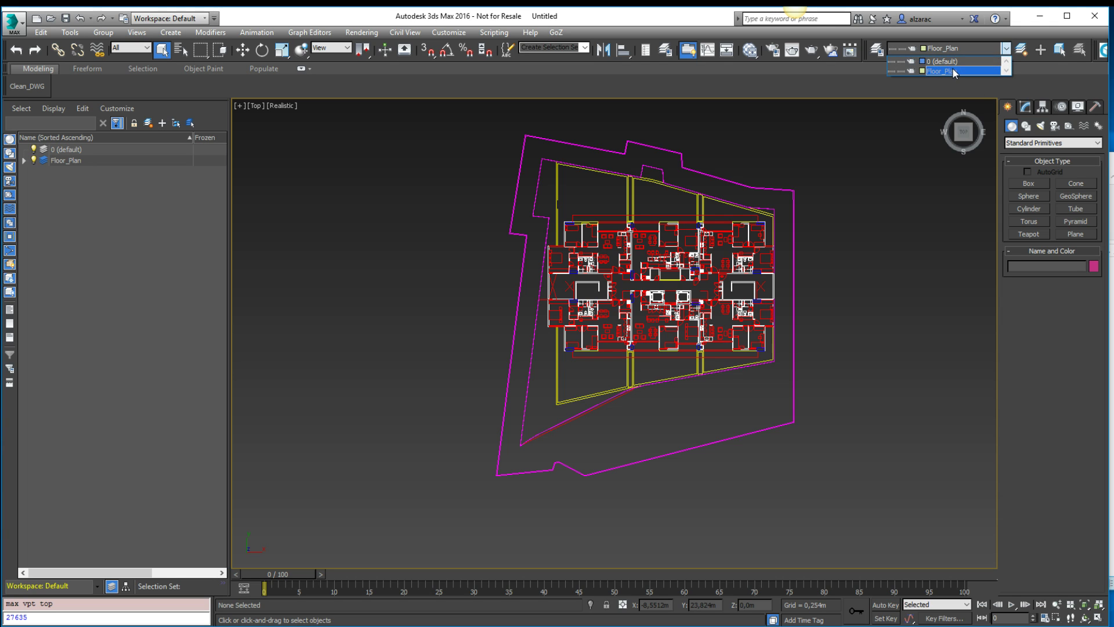
click(892, 71)
click(892, 71)
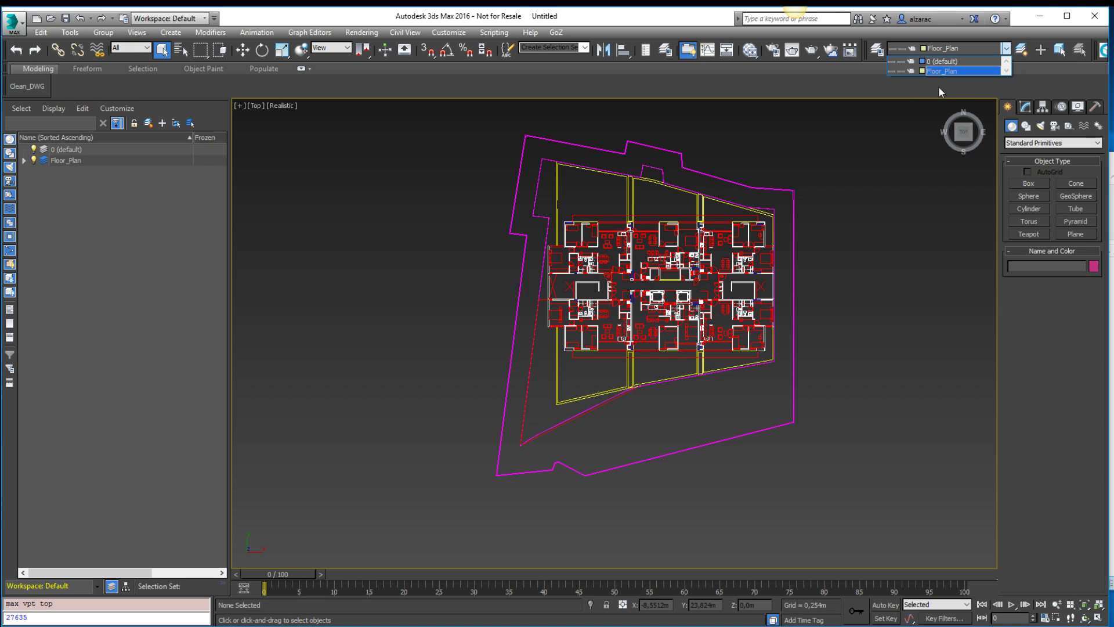
click(1005, 50)
middle_drag(732, 150, 732, 165)
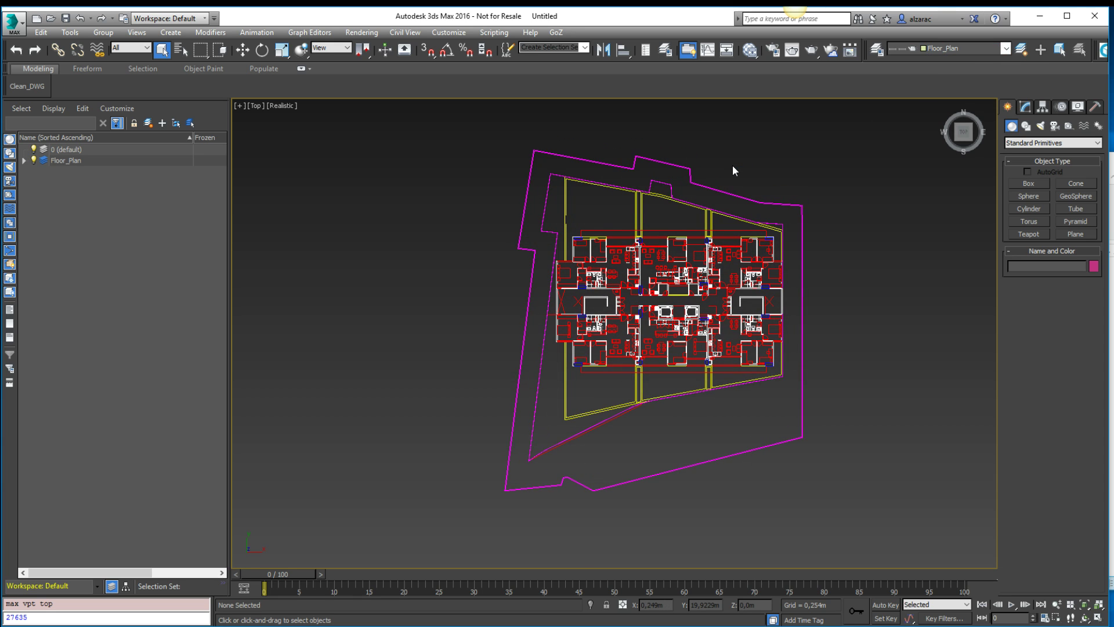
middle_drag(644, 195, 559, 198)
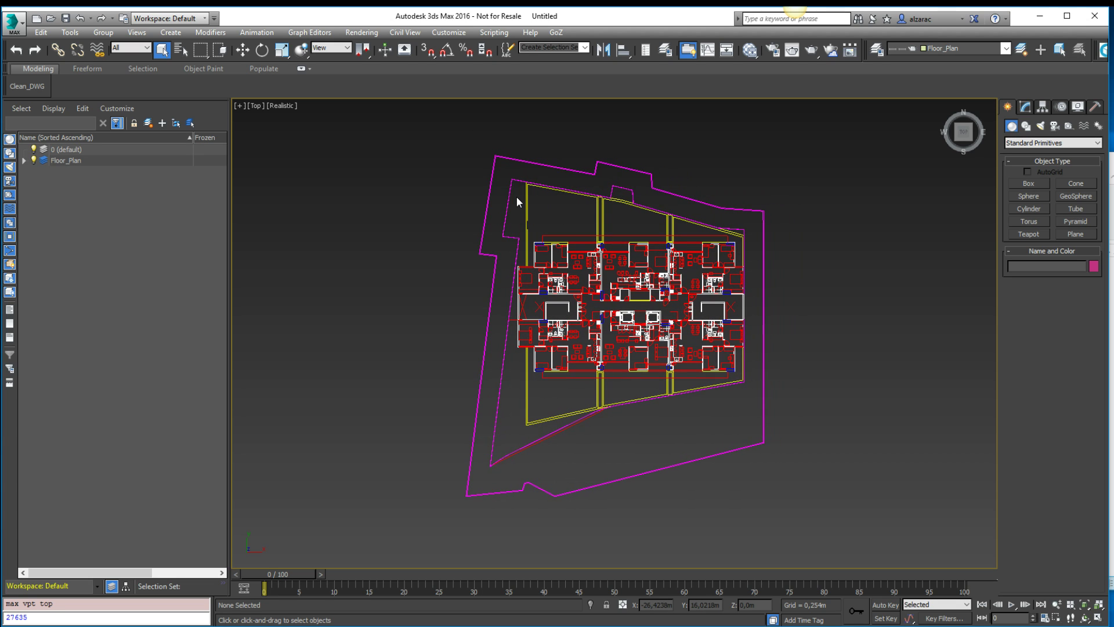